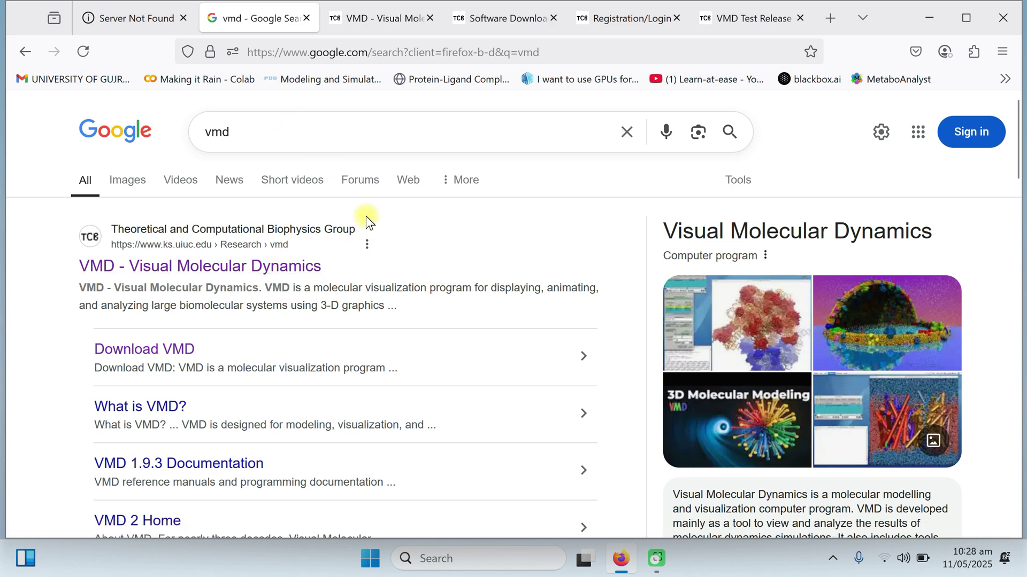
- Open the VMD - Visual Molecular Dynamics site and close the tab that failed to load
click(252, 274)
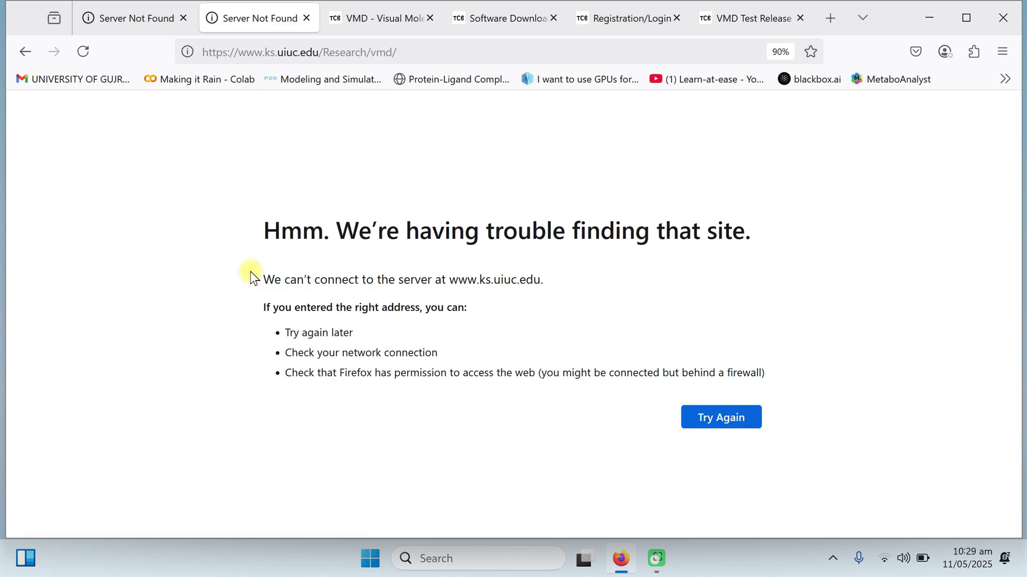
key(ctrl+w)
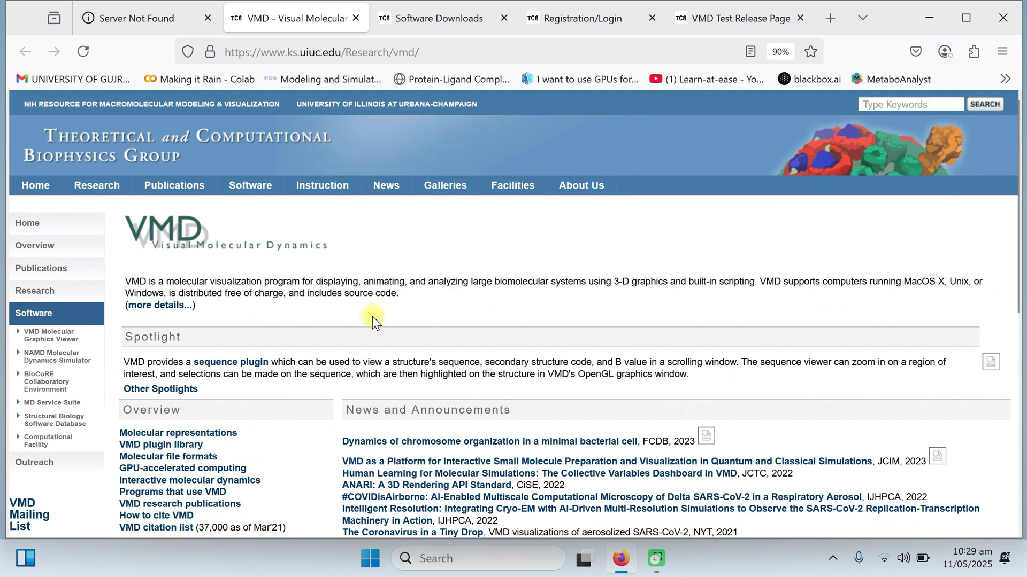
scroll(372, 316, down, 5)
scroll(374, 321, up, 5)
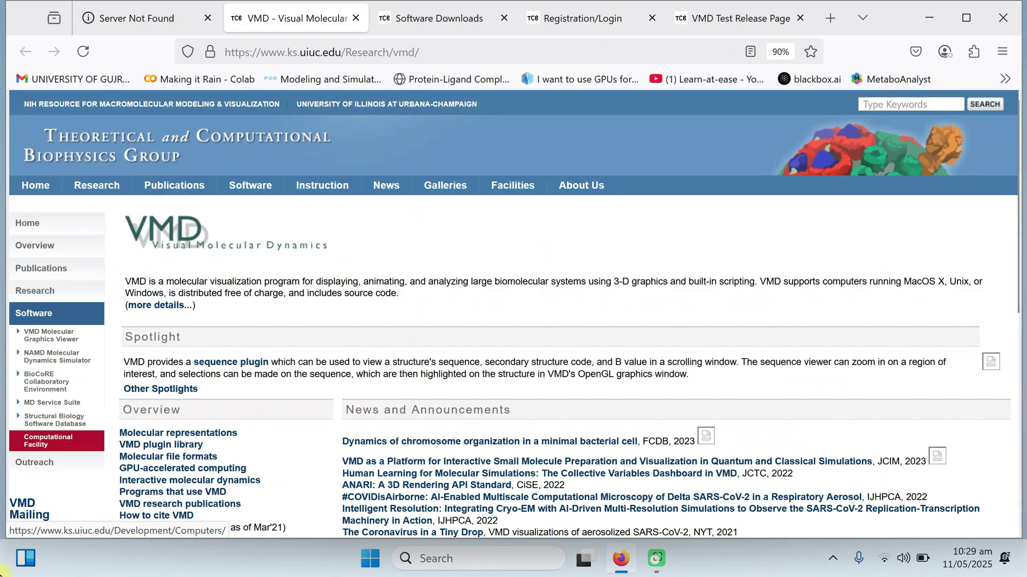
scroll(119, 303, down, 3)
- Go to the VMD Software Downloads page listing the 2.0.0, 1.9.4 and 1.9.3 builds
click(27, 410)
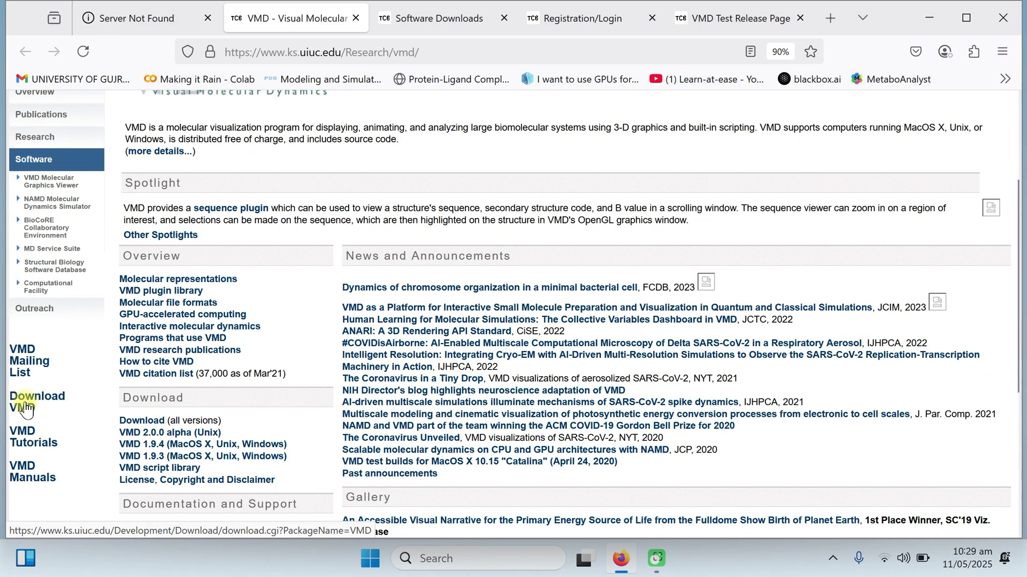
scroll(299, 342, down, 2)
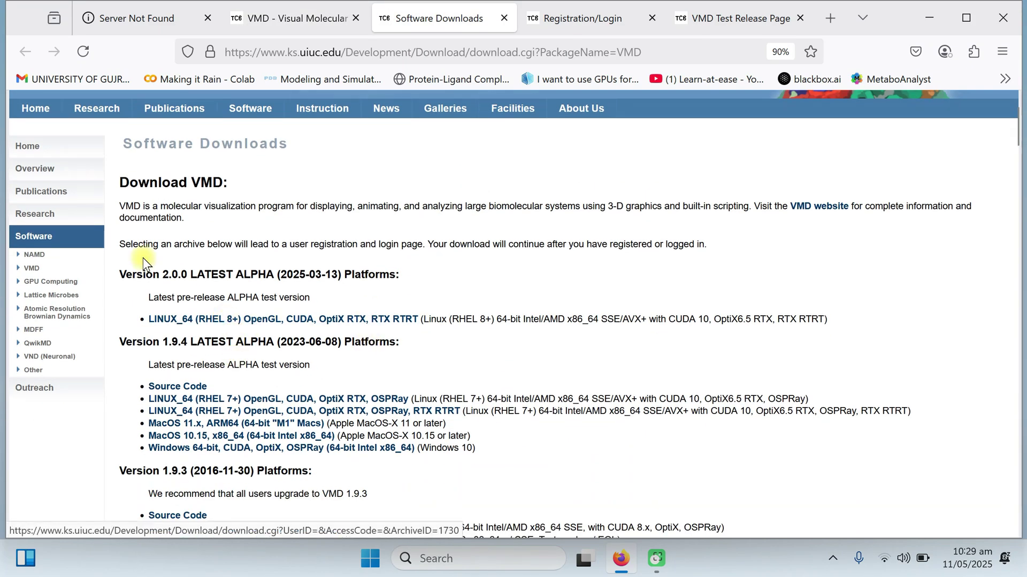
scroll(340, 153, up, 3)
scroll(343, 246, down, 5)
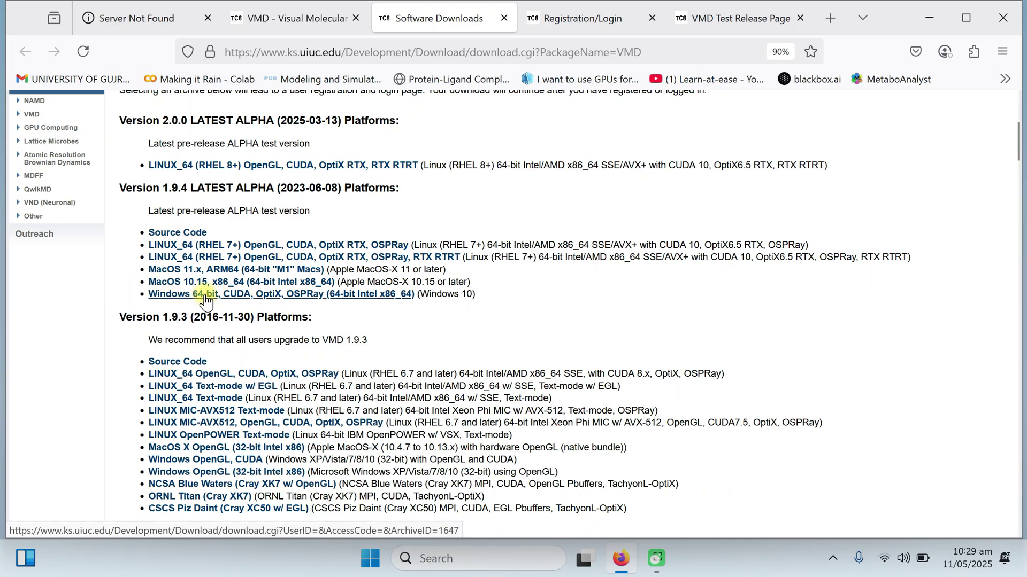
- Sign in for the Windows 64-bit VMD 1.9.4 download, skip saving the password, and accept the license
click(206, 297)
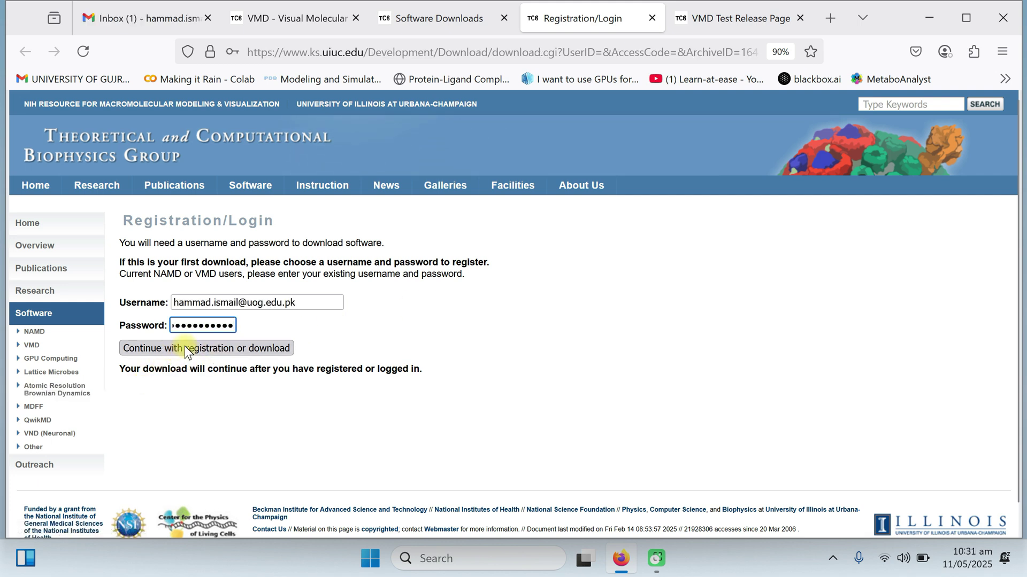
click(195, 345)
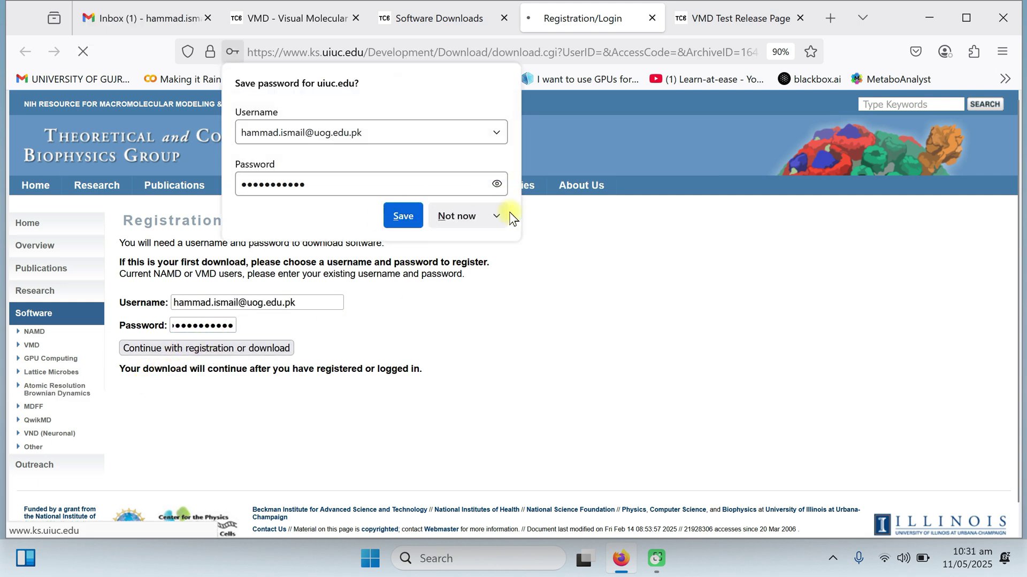
click(460, 216)
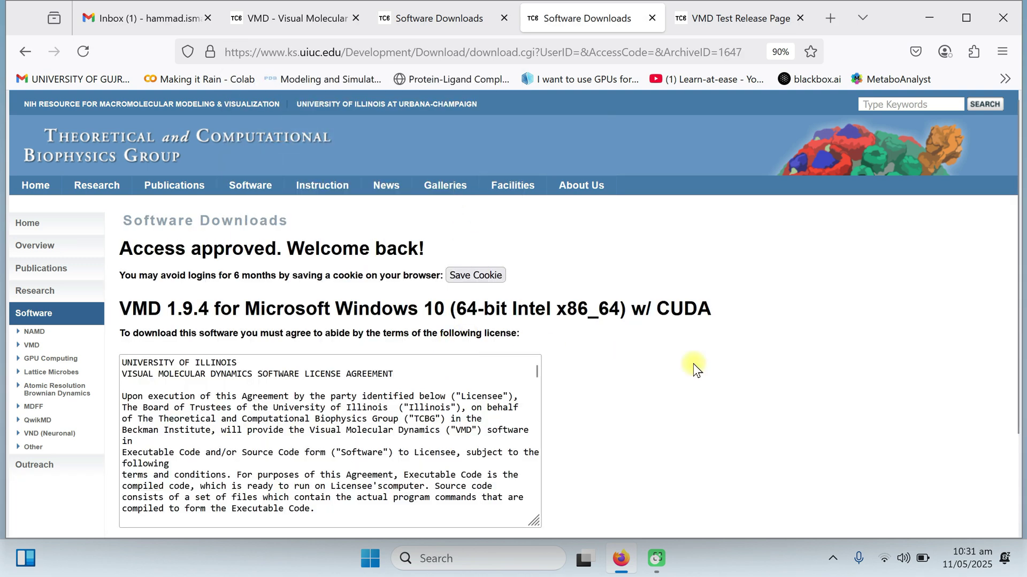
scroll(662, 356, down, 3)
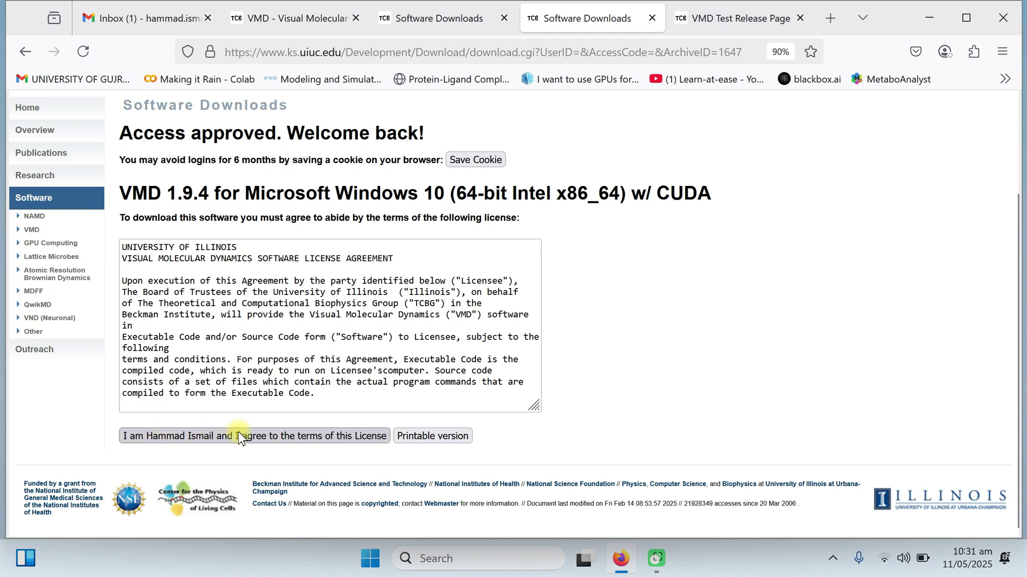
click(351, 440)
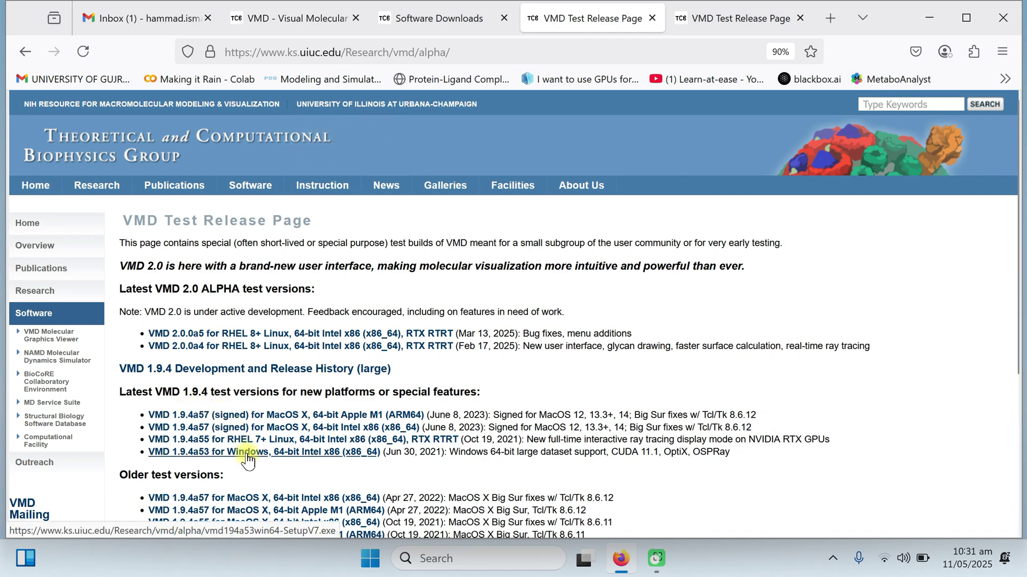
- Download vmd194a53win64-SetupV7.exe (VMD 1.9.4a53 for Windows), overwriting the duplicate, and open its folder
click(206, 453)
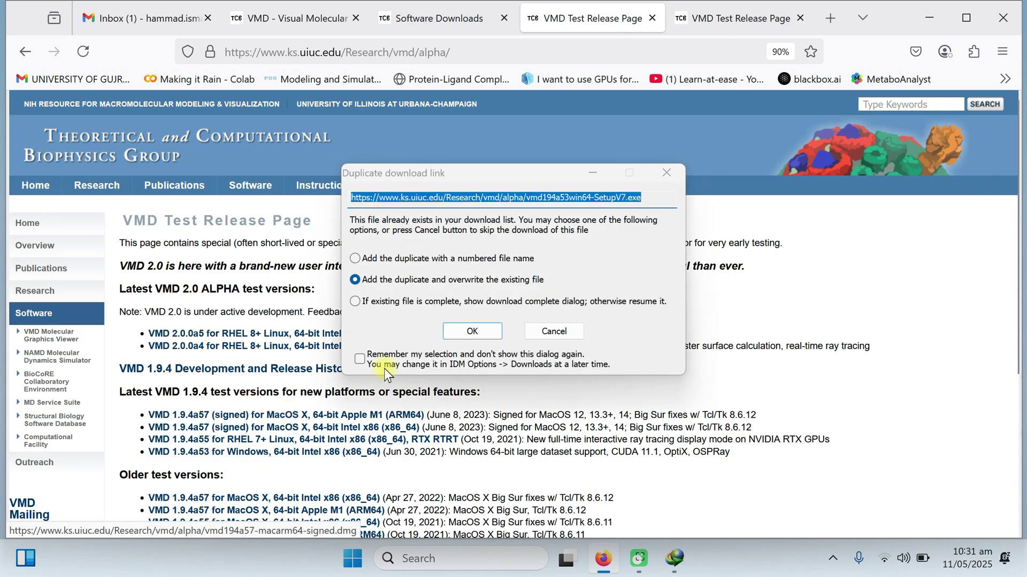
click(472, 332)
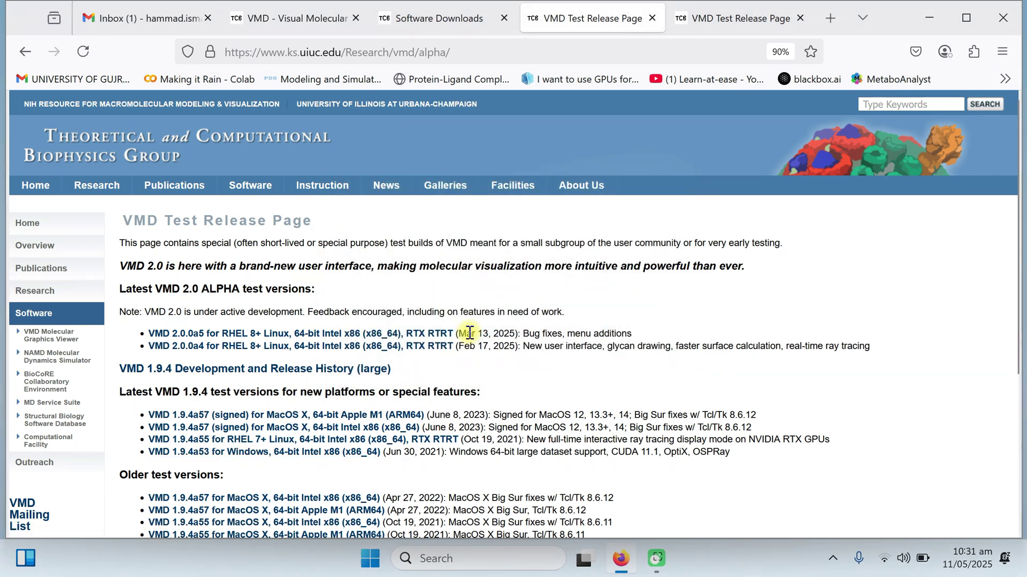
click(524, 346)
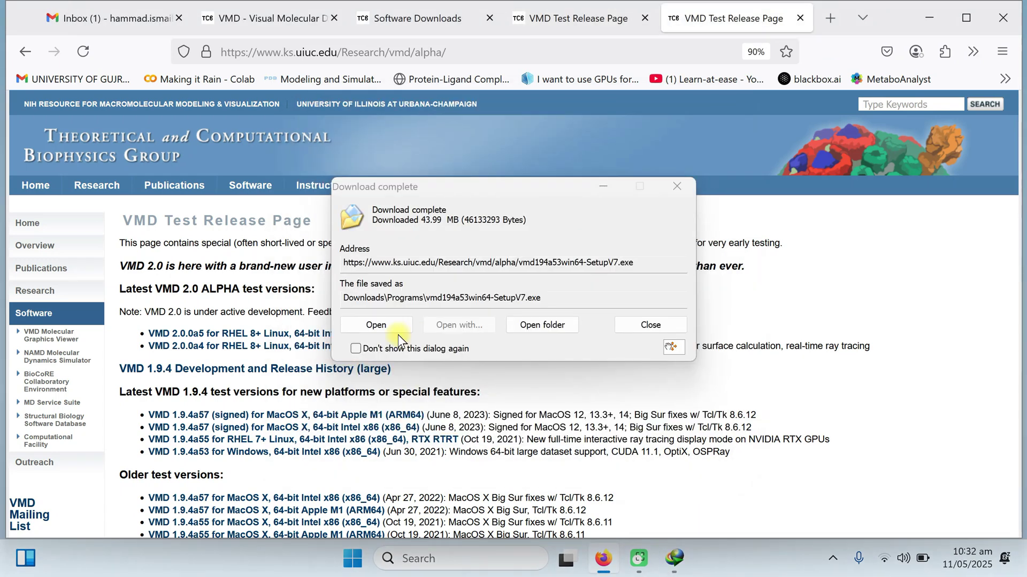
click(537, 325)
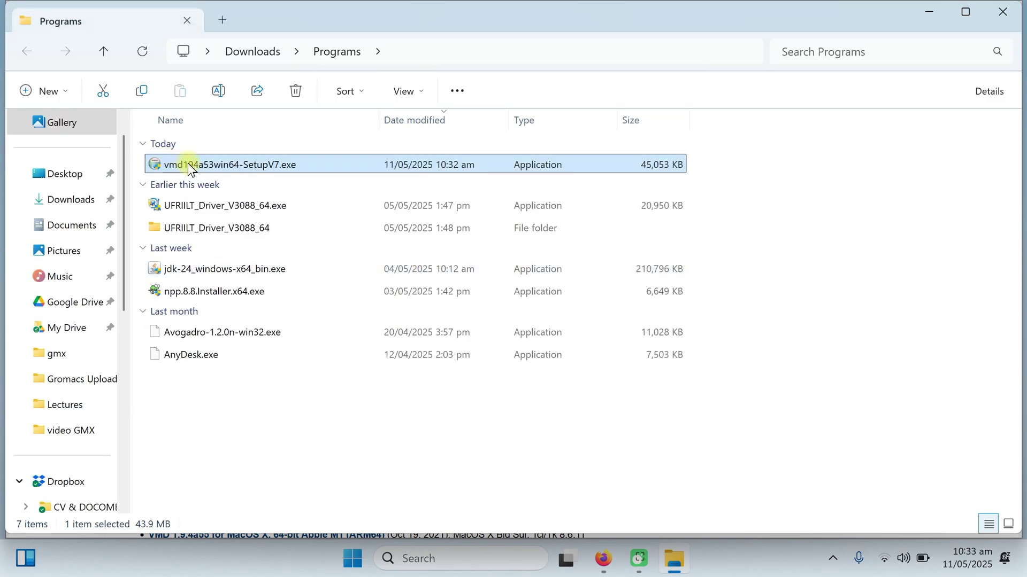
- Install VMD 1.9.4a53 from vmd194a53win64-SetupV7.exe, accepting the licence, and launch it
double_click(202, 170)
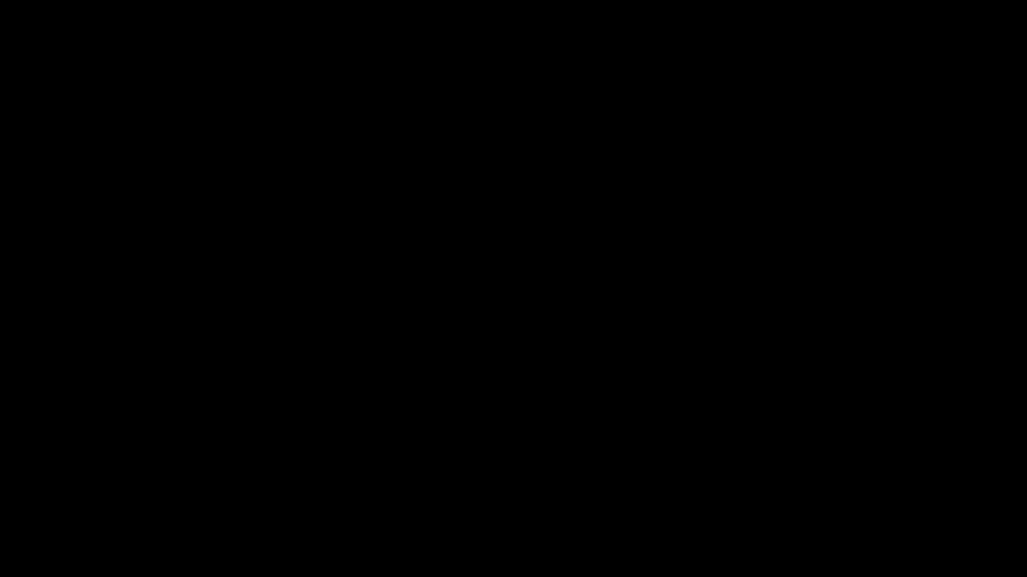
click(447, 422)
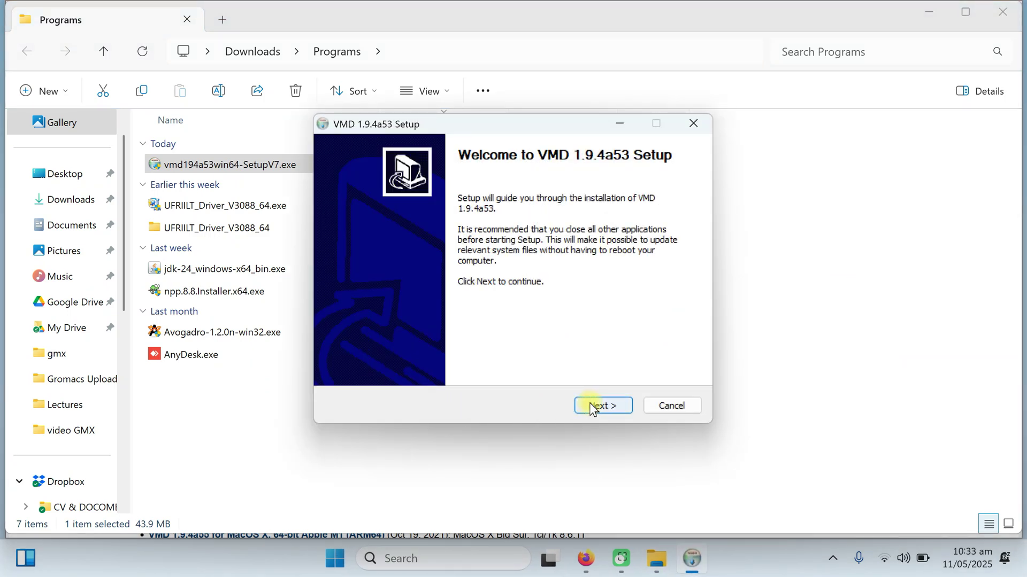
click(589, 402)
click(589, 403)
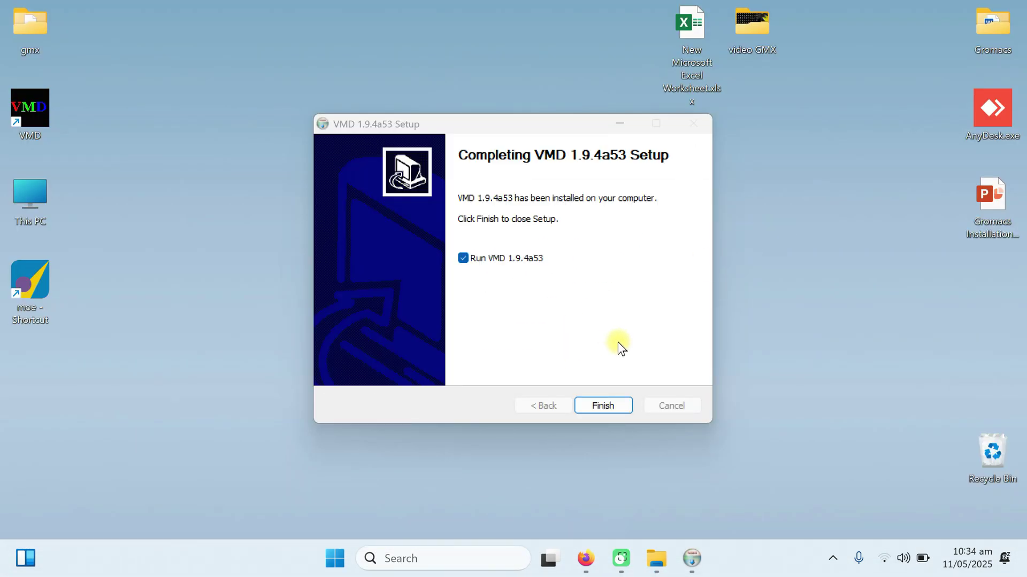
click(592, 410)
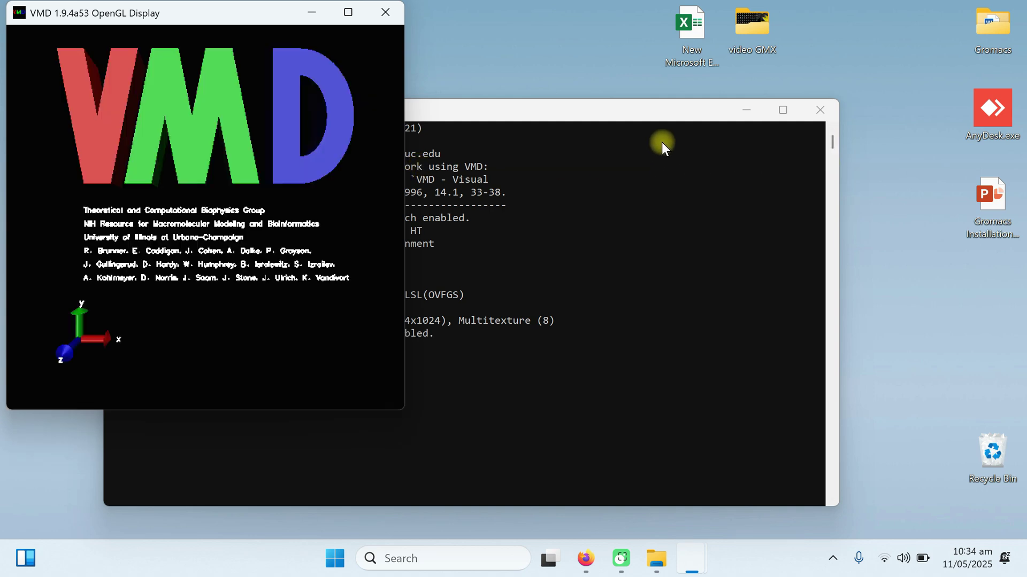
- Minimize the VMD console, reposition the OpenGL Display and Main windows, and briefly open the gmx folder
click(614, 120)
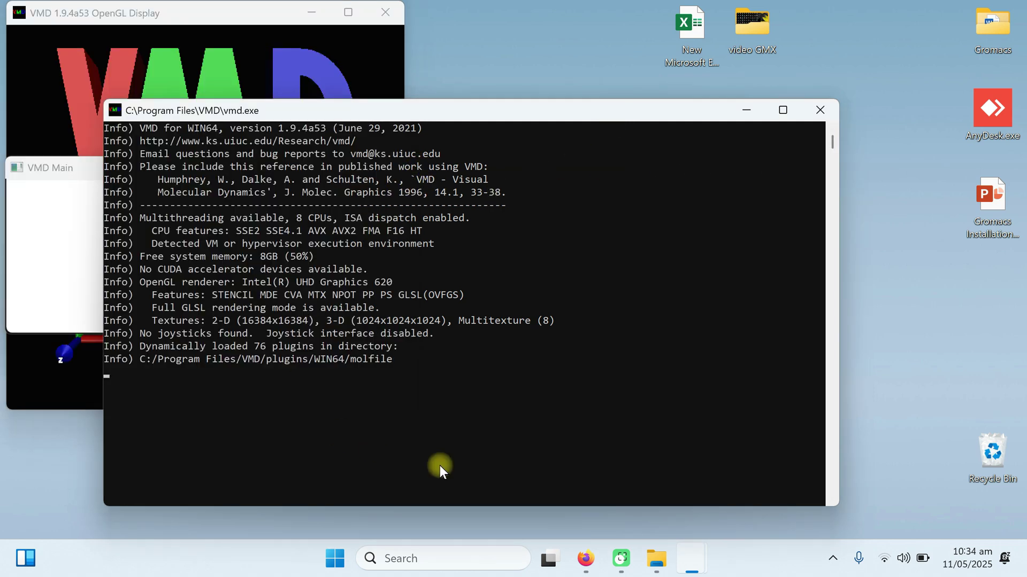
click(745, 111)
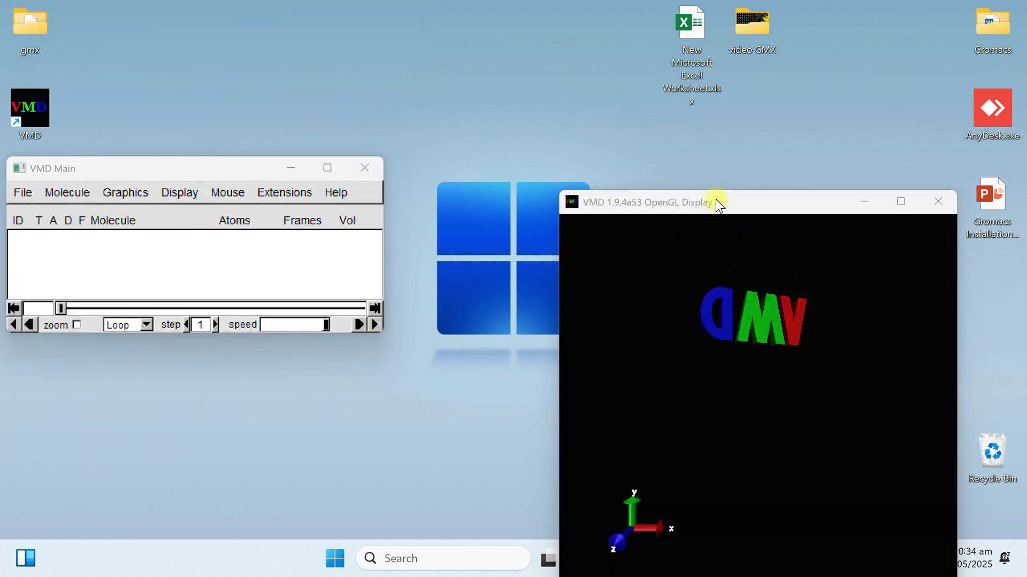
drag(719, 205, 663, 114)
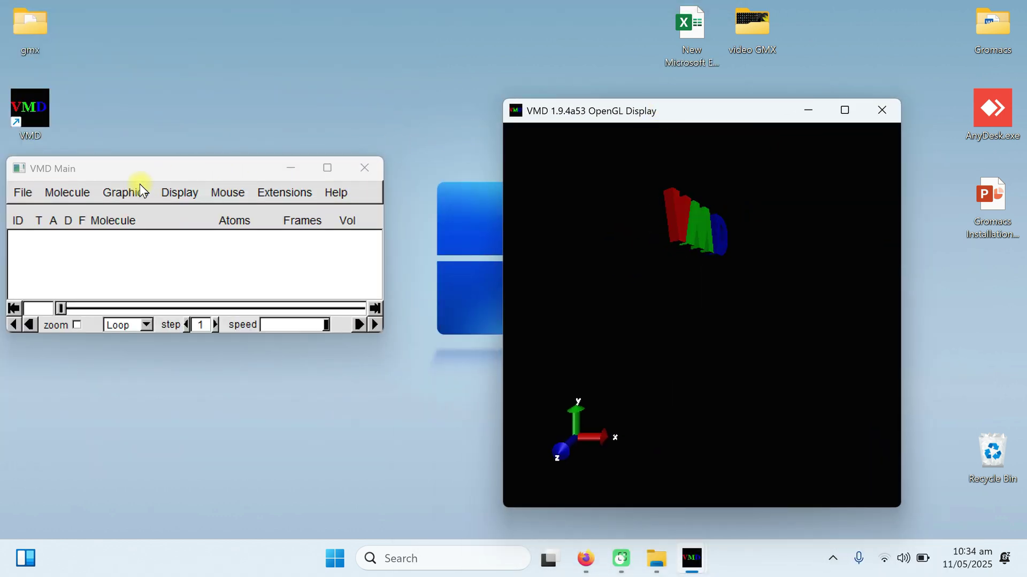
drag(130, 172, 211, 201)
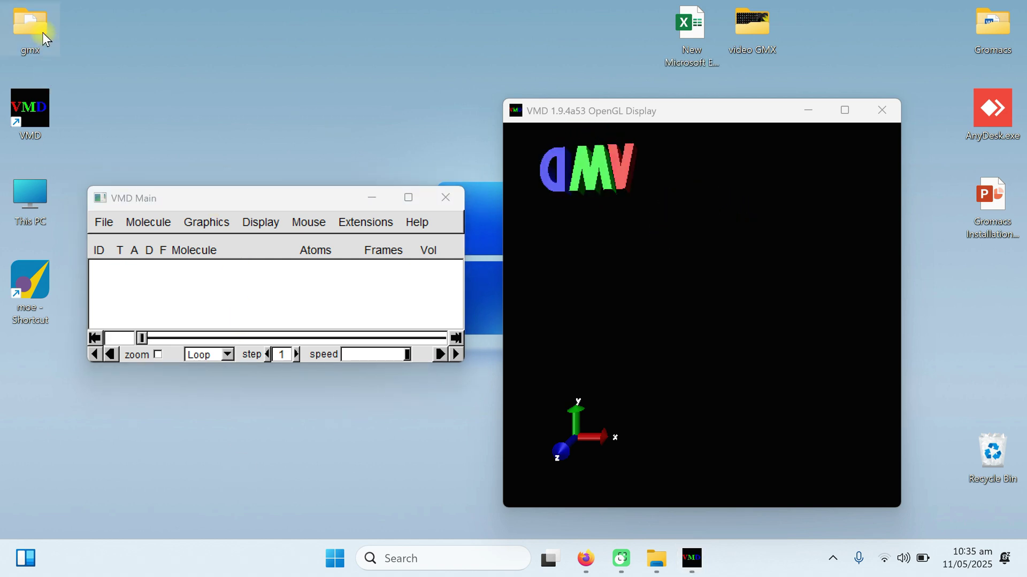
double_click(30, 24)
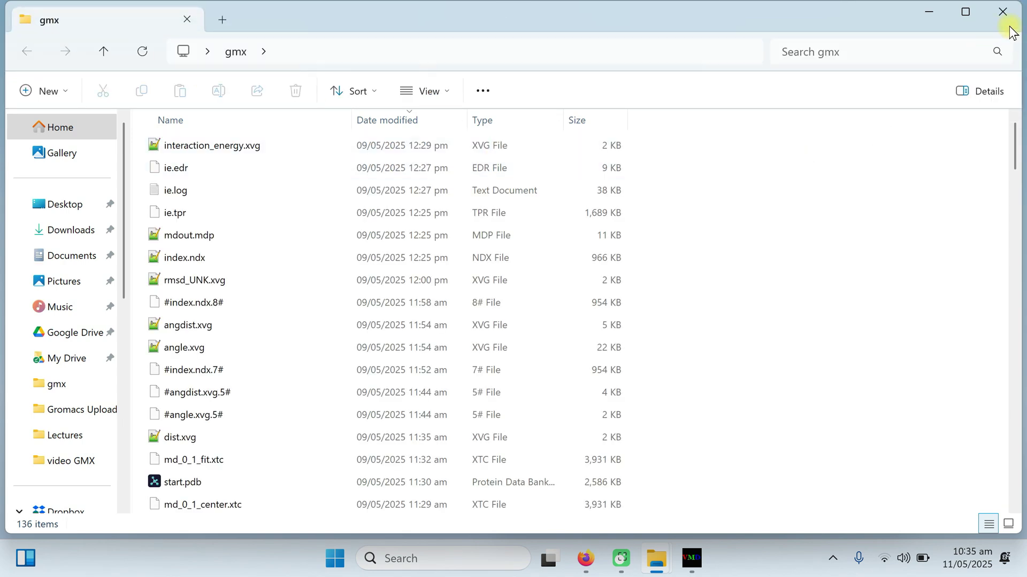
click(1002, 11)
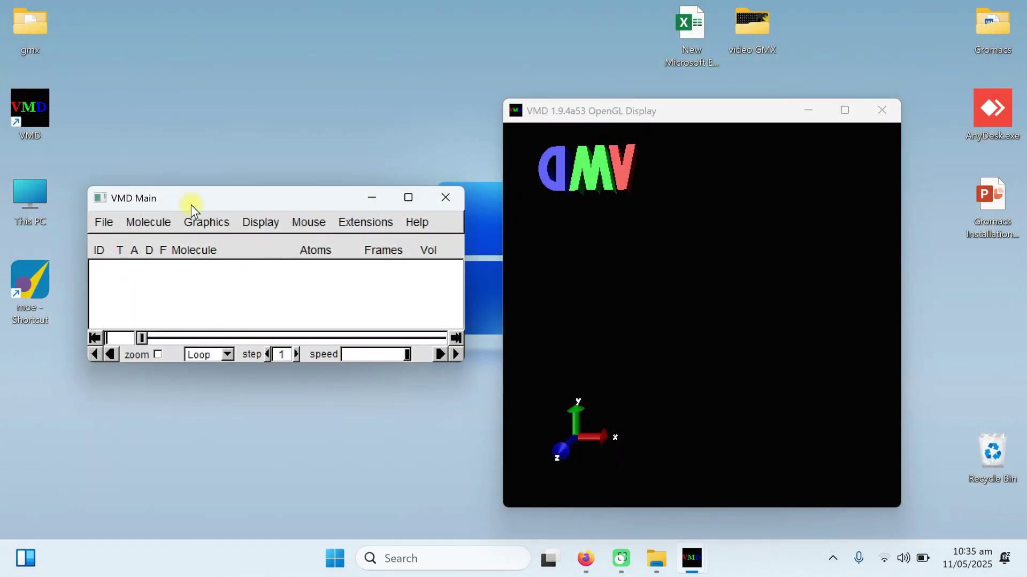
- Start a New Molecule and arrange the Molecule File Browser and Main windows
click(106, 224)
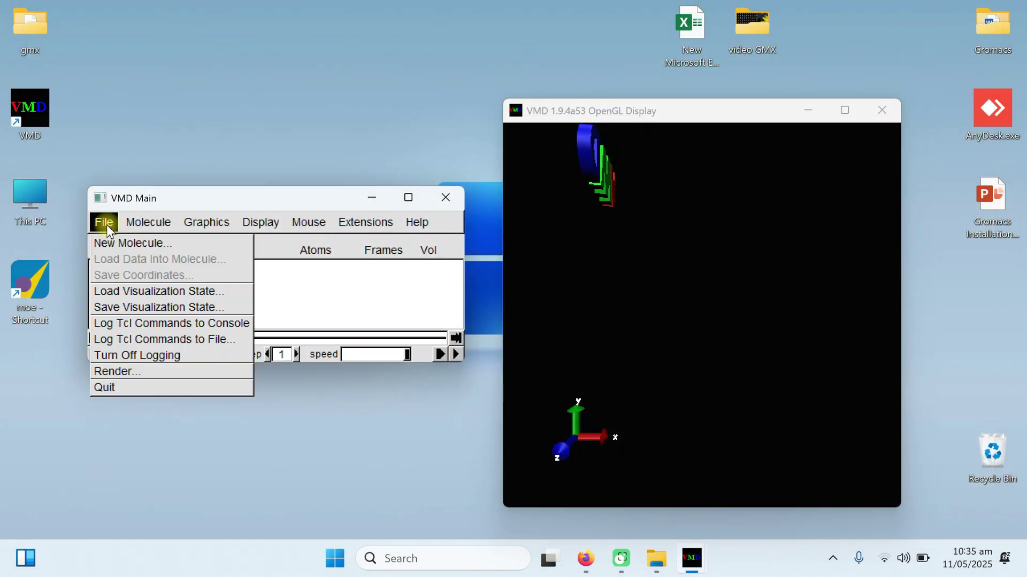
click(114, 245)
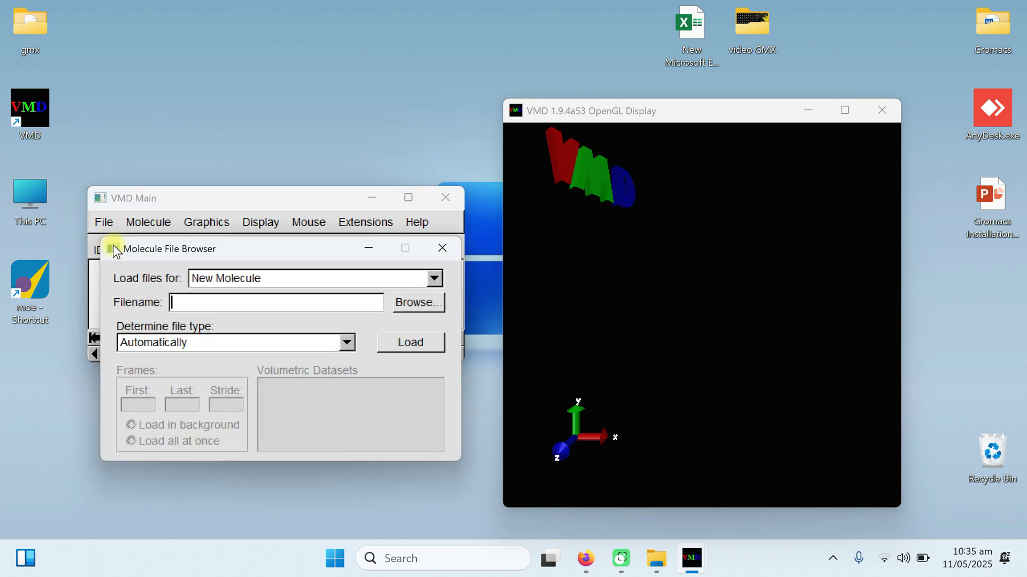
drag(199, 257, 257, 63)
drag(130, 198, 133, 301)
drag(302, 65, 254, 64)
- Browse to Desktop > gmx and pick md_0_10.gro as the molecule file
click(410, 110)
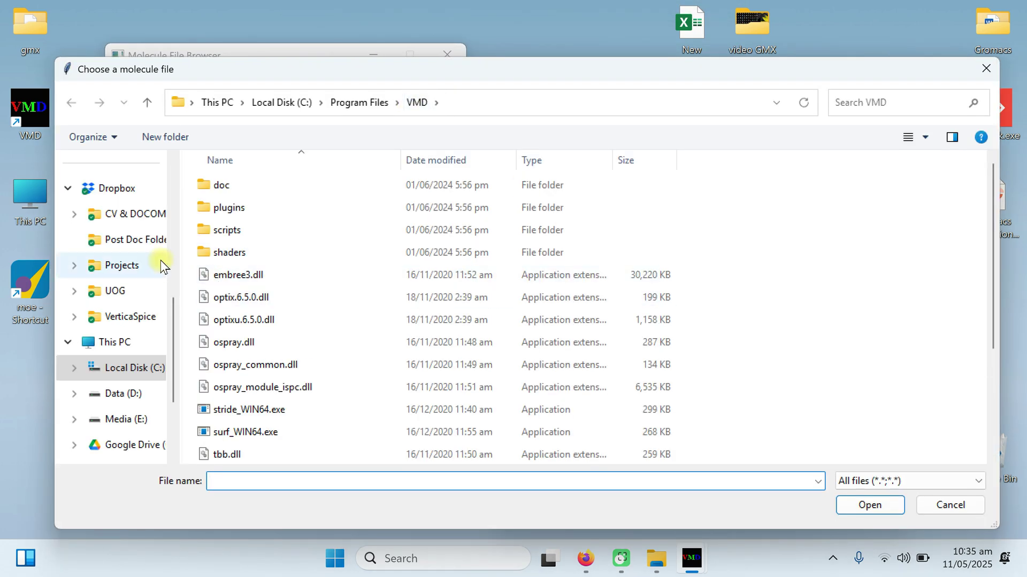
scroll(130, 337, up, 3)
scroll(115, 345, up, 3)
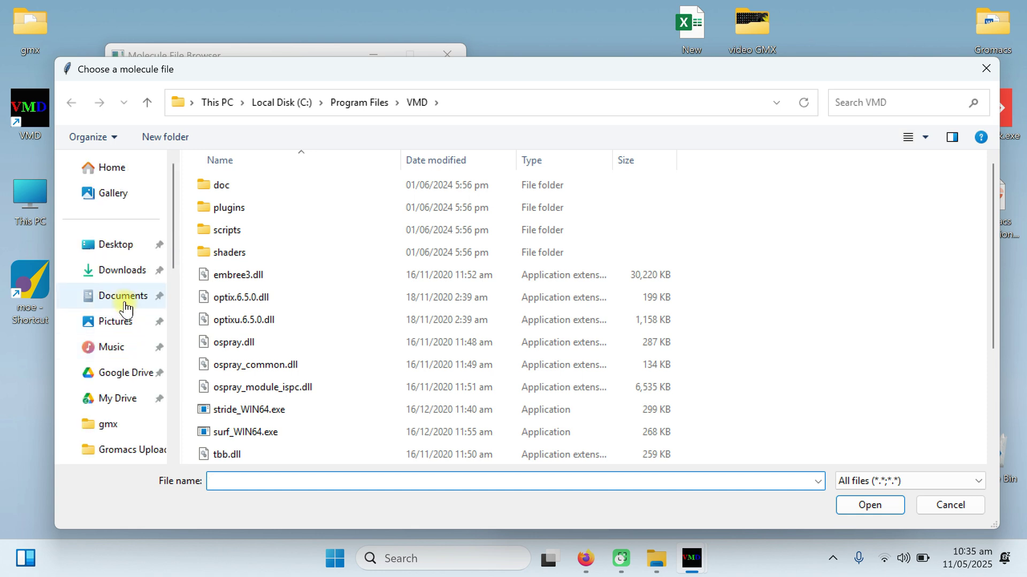
click(122, 245)
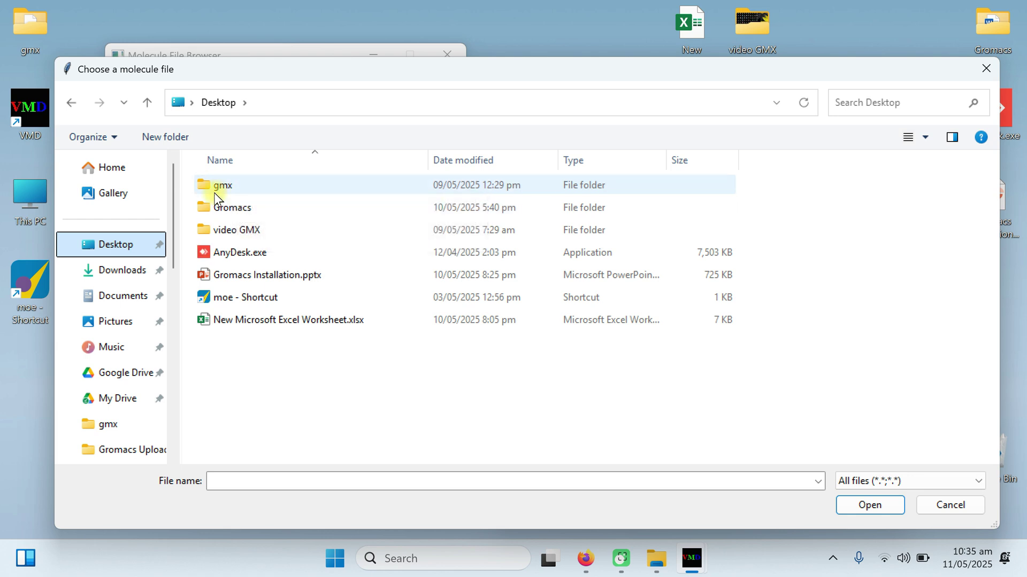
double_click(215, 192)
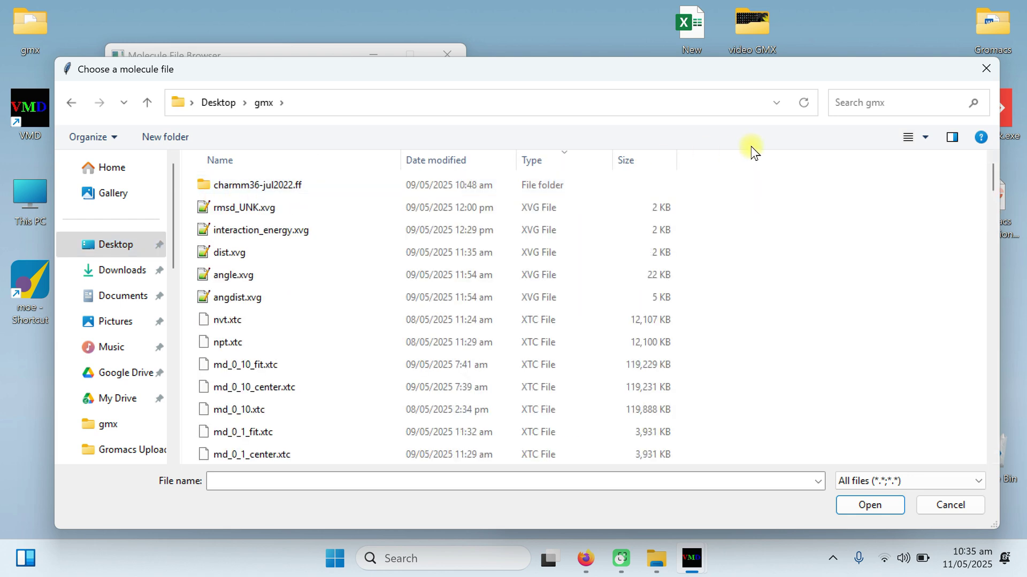
click(872, 103)
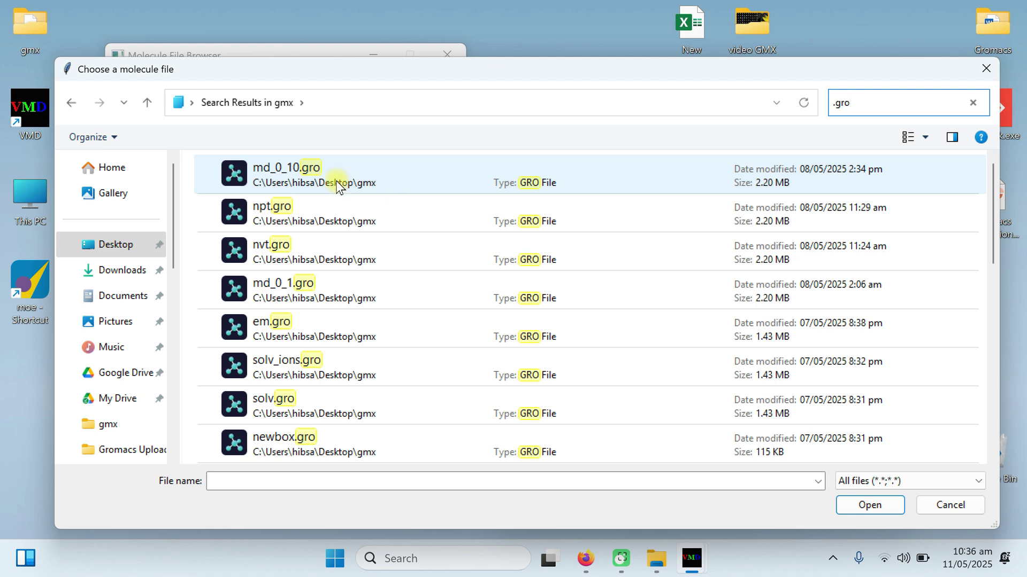
double_click(286, 170)
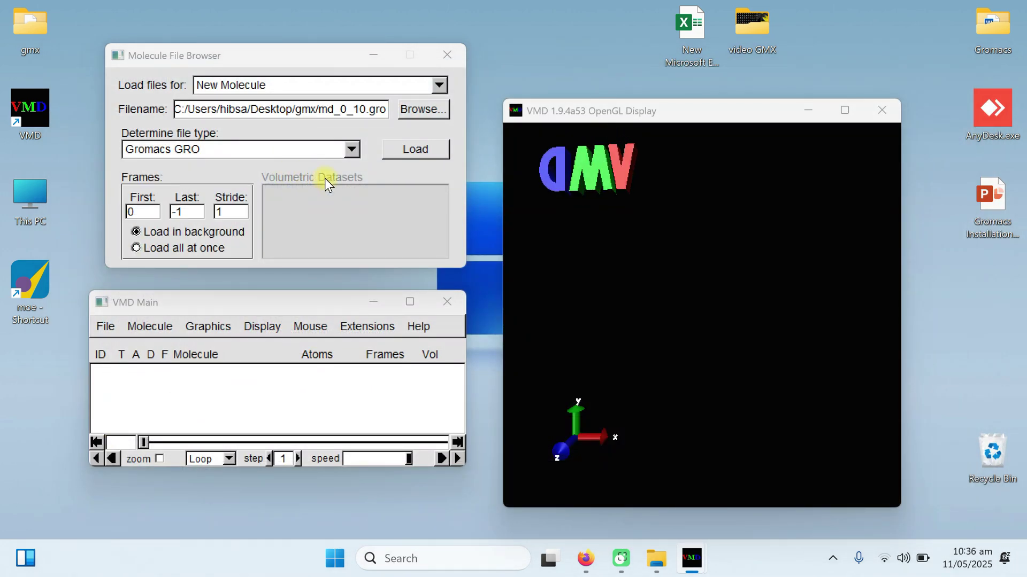
click(419, 150)
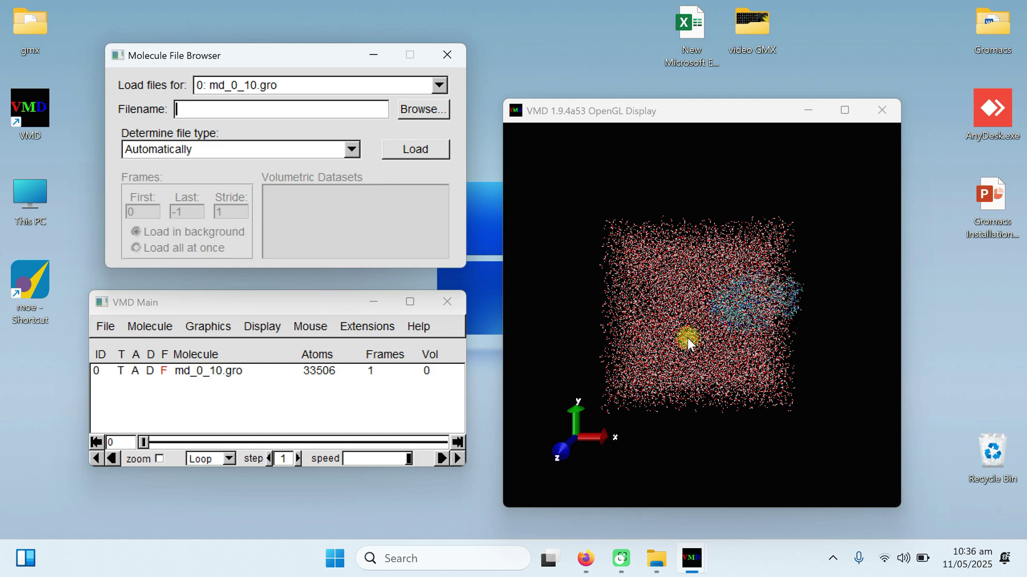
drag(687, 338, 620, 304)
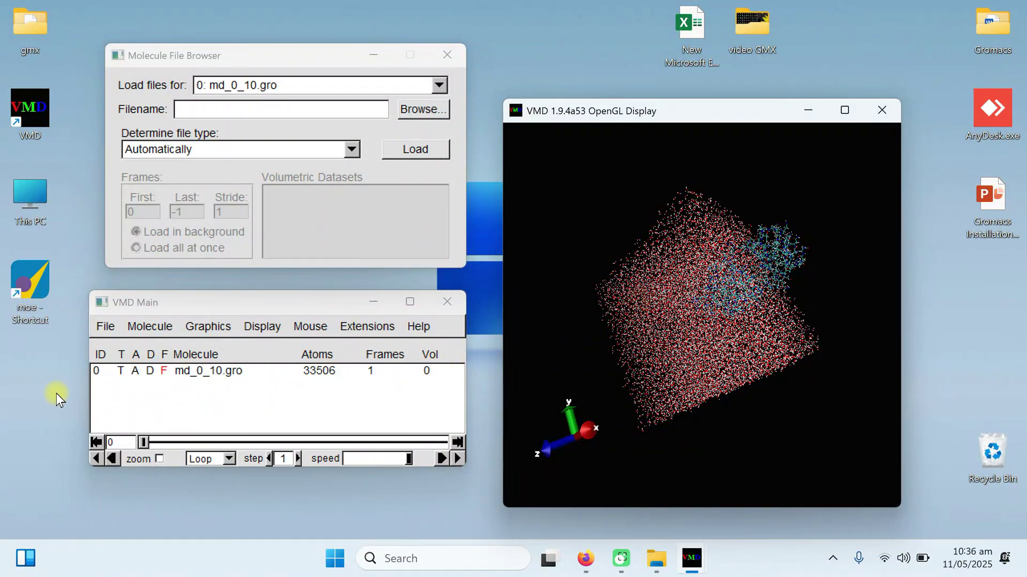
click(203, 371)
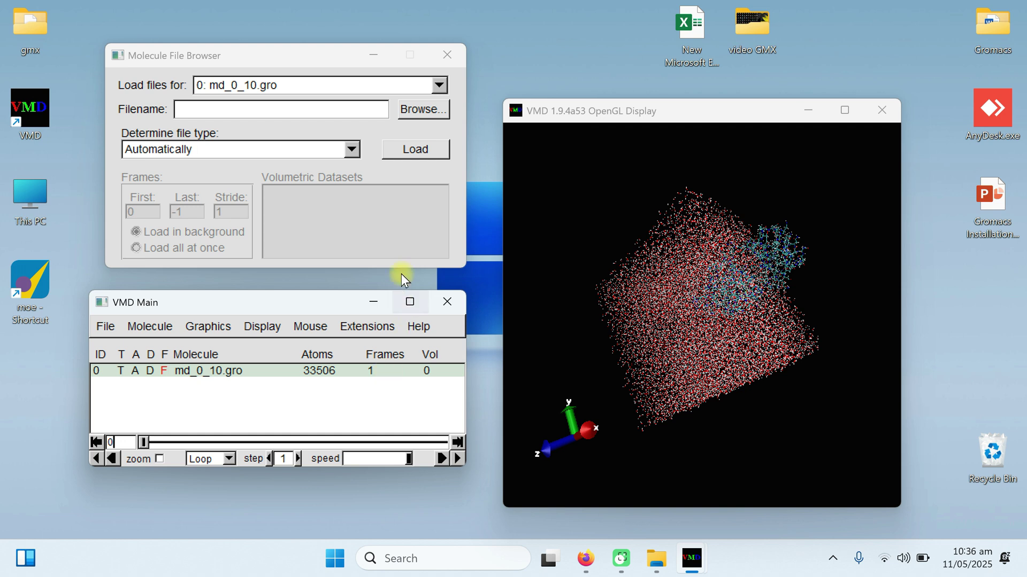
click(423, 110)
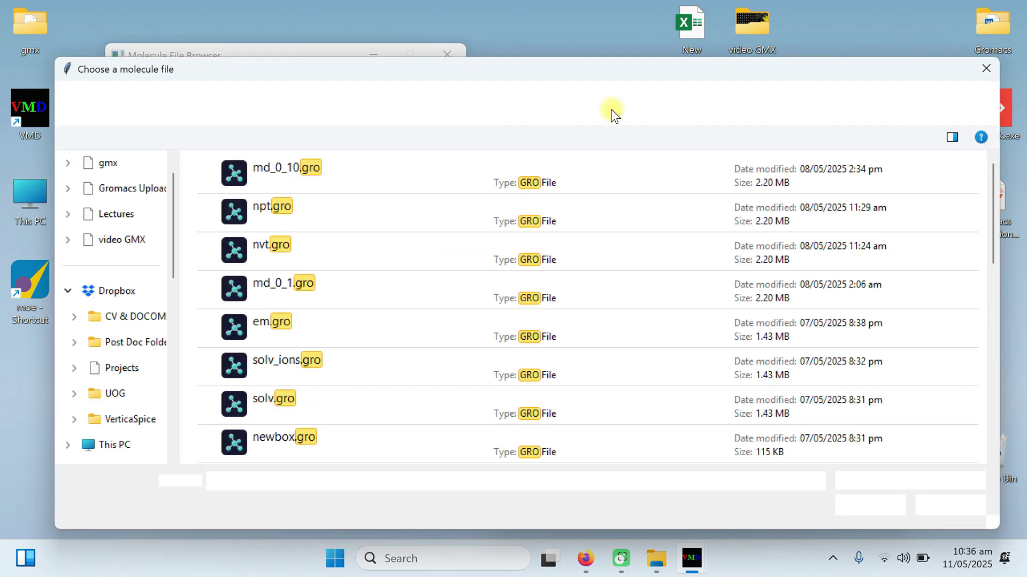
click(989, 68)
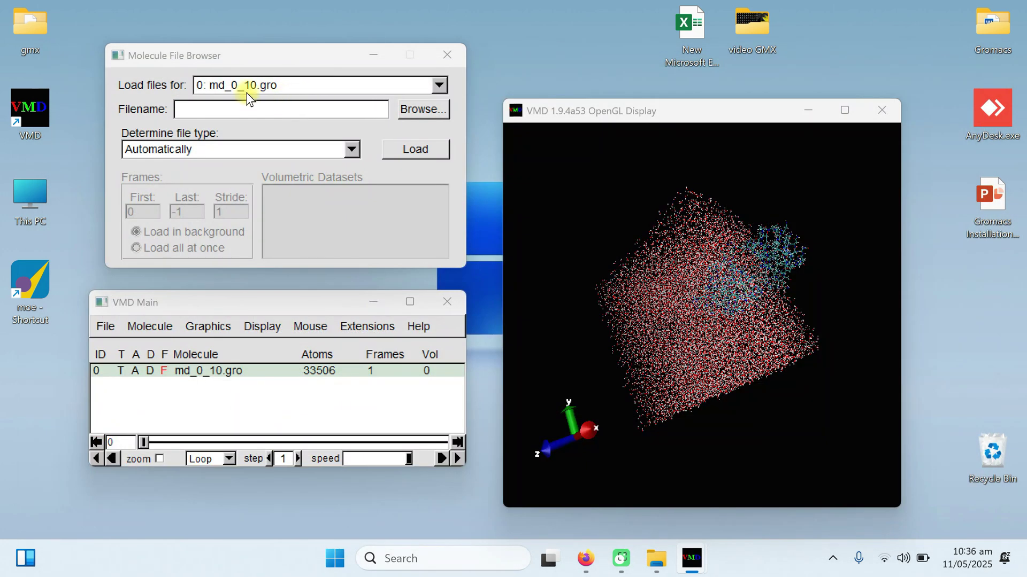
click(442, 83)
click(443, 83)
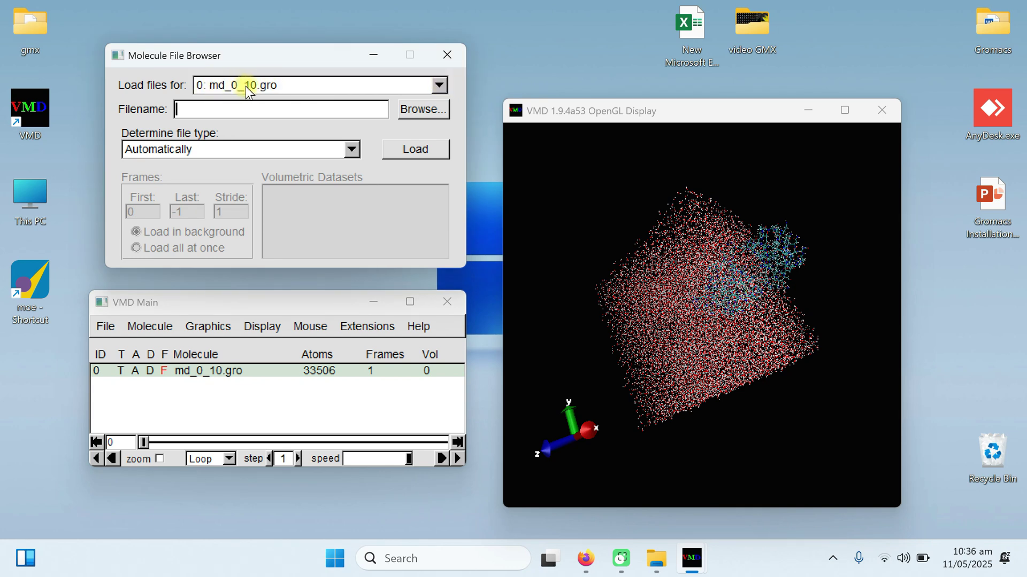
- Load md_0_10.xtc into molecule 0, giving 1002 frames of 33506 atoms
click(405, 111)
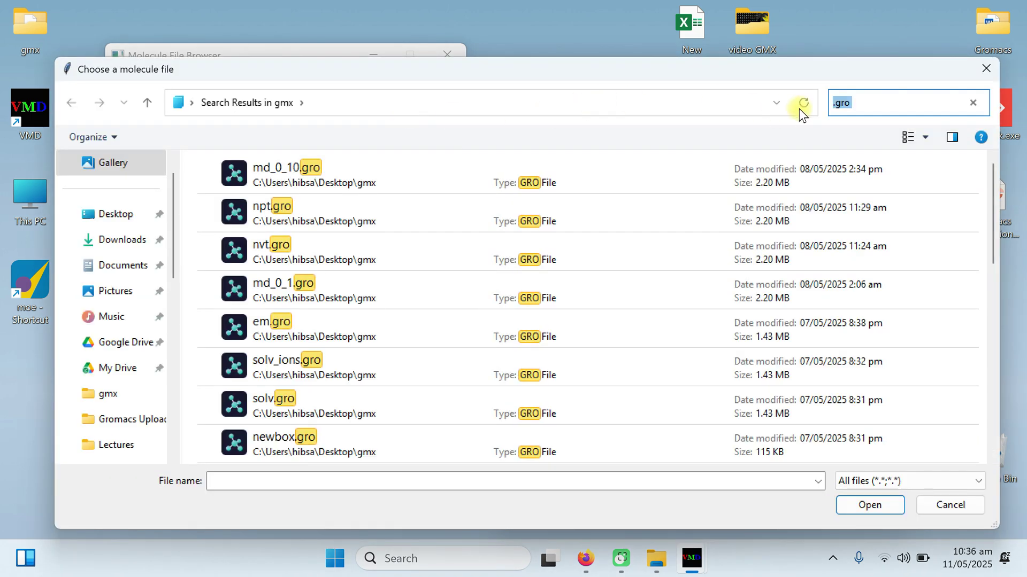
text(xtc)
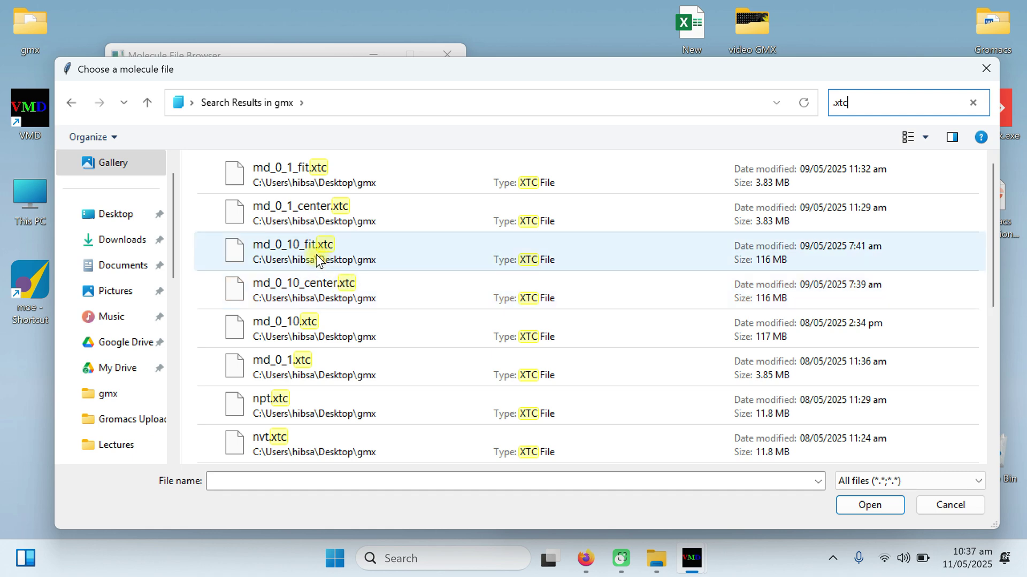
double_click(308, 333)
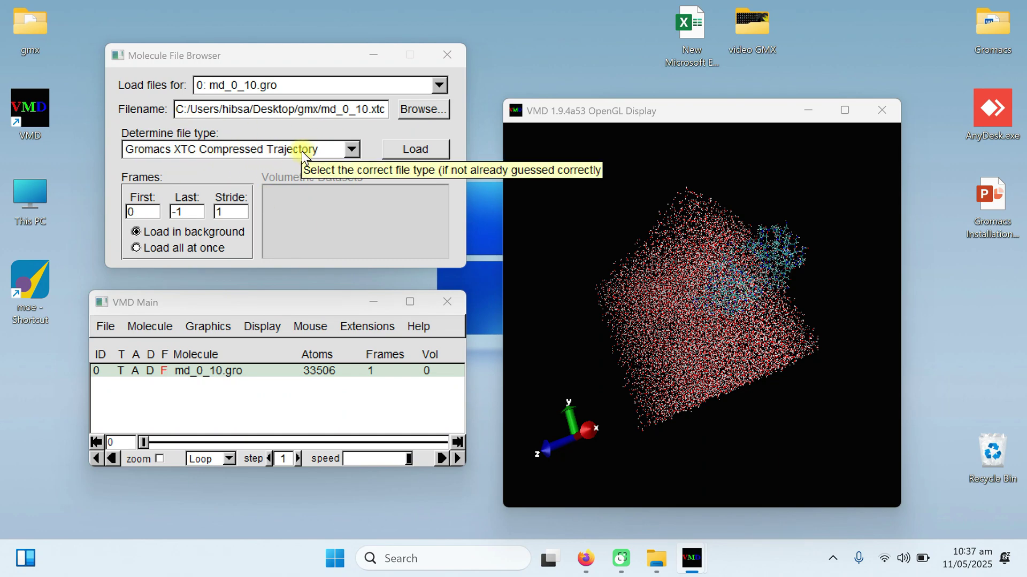
click(410, 151)
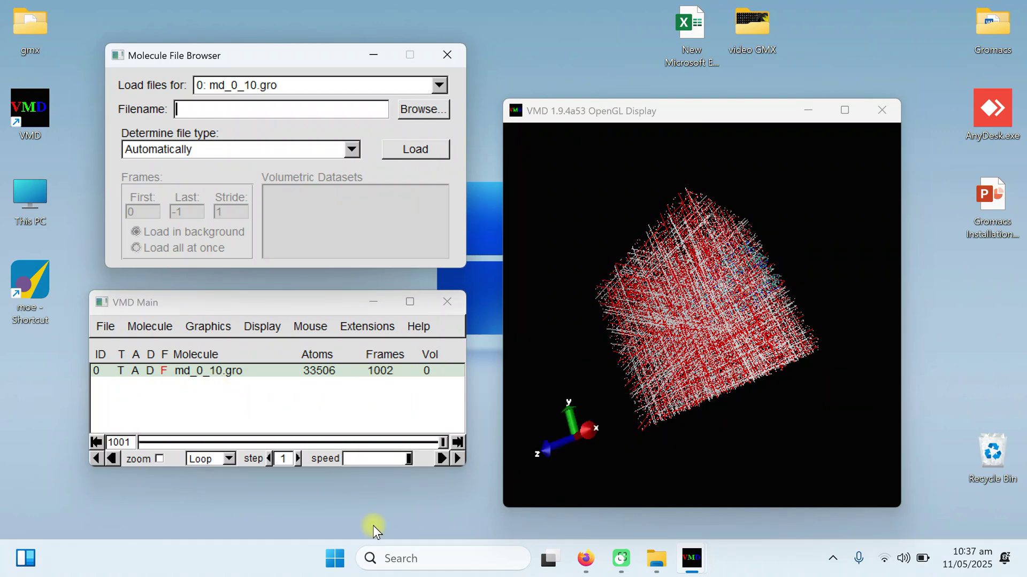
- Rotate the view and play the trajectory forward with the speed slider lowered
click(374, 512)
drag(738, 320, 713, 270)
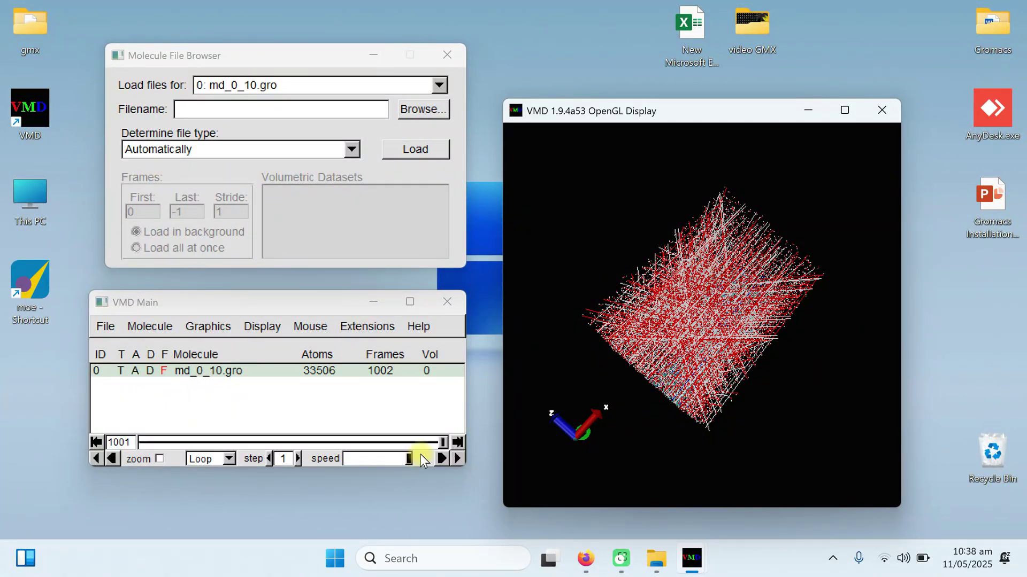
click(457, 461)
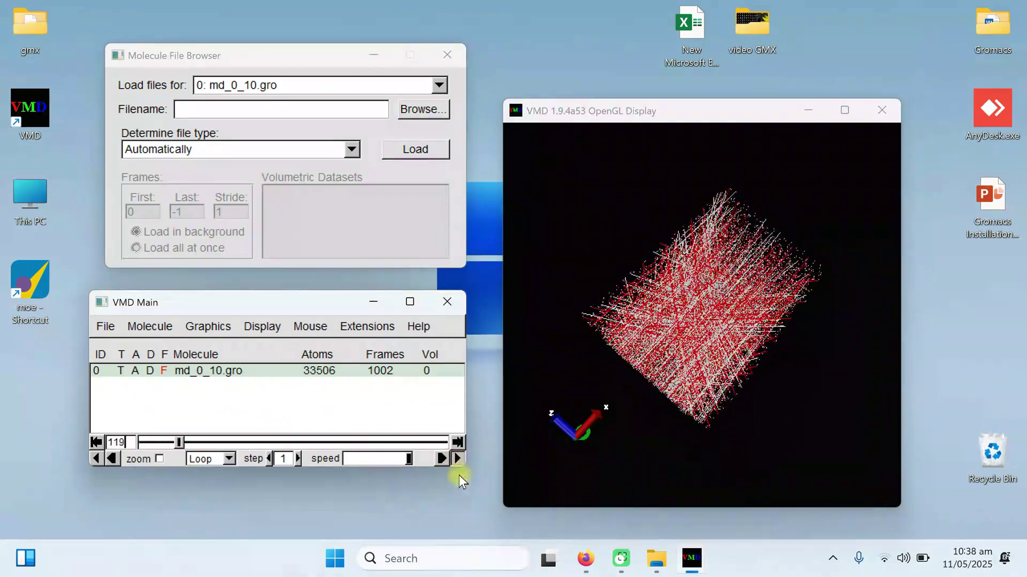
drag(409, 460, 370, 464)
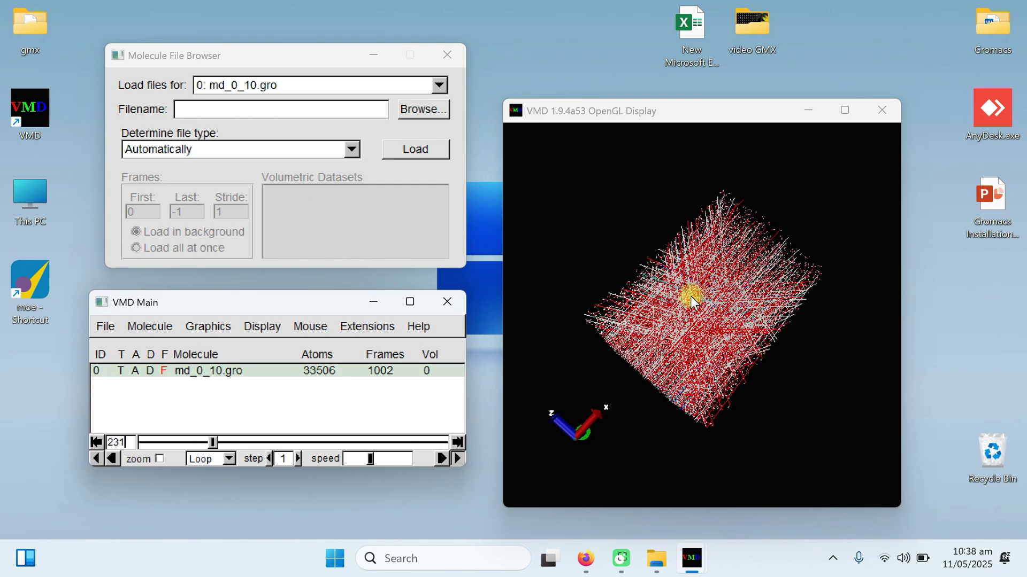
- Open the Graphical Representations window for md_0_10.gro and move it aside
click(259, 330)
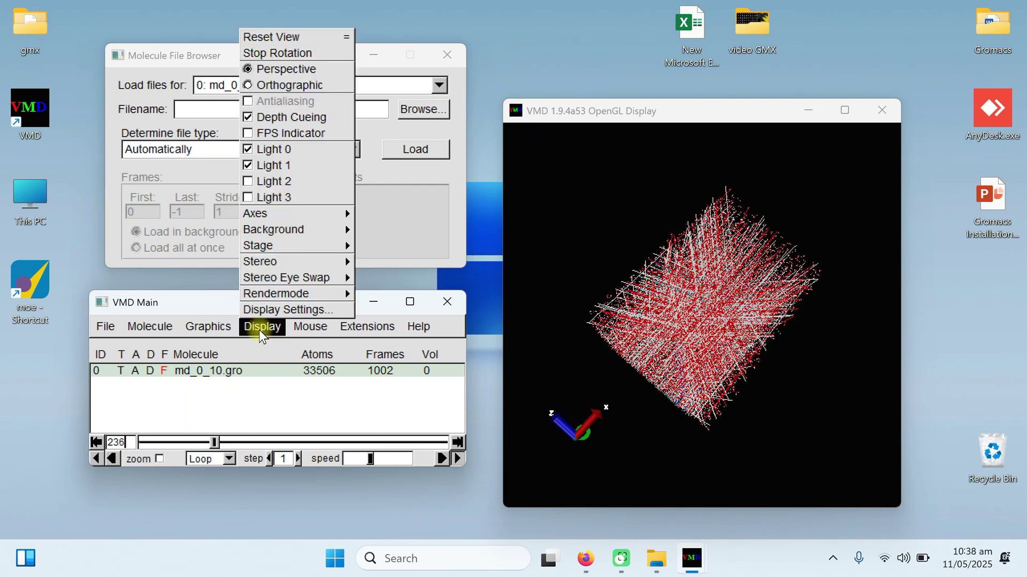
mouse_move(230, 334)
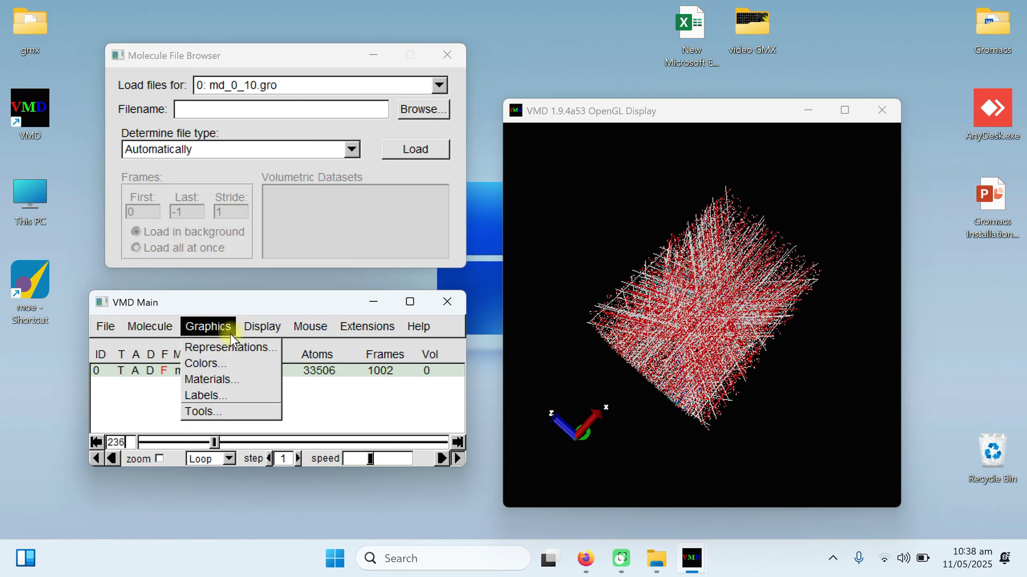
click(402, 511)
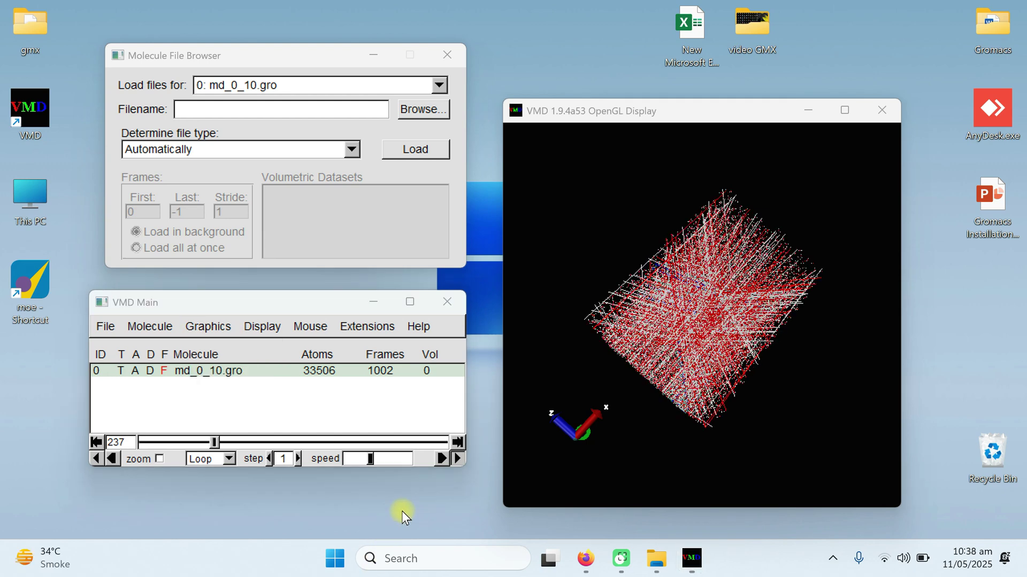
click(204, 327)
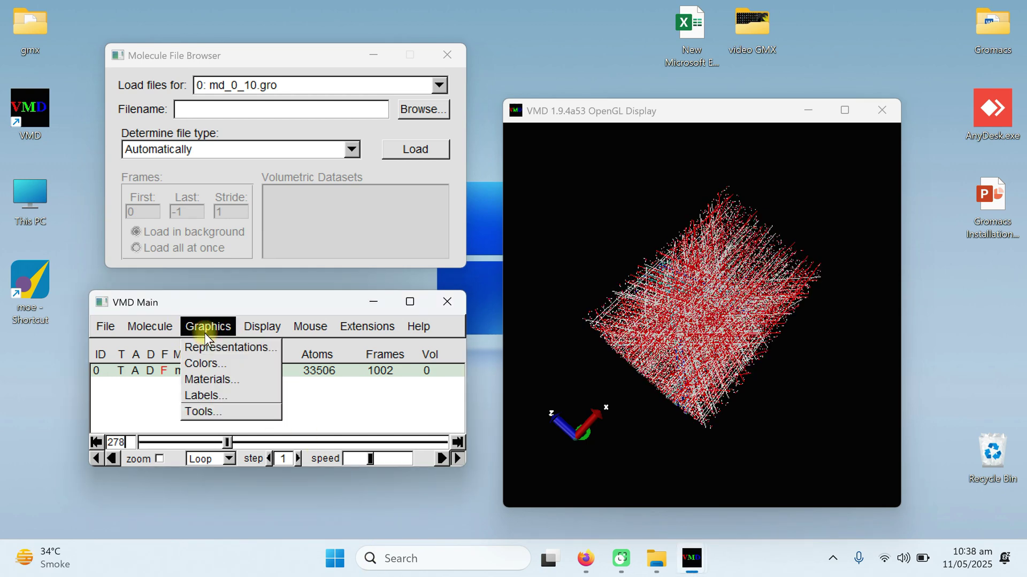
click(223, 346)
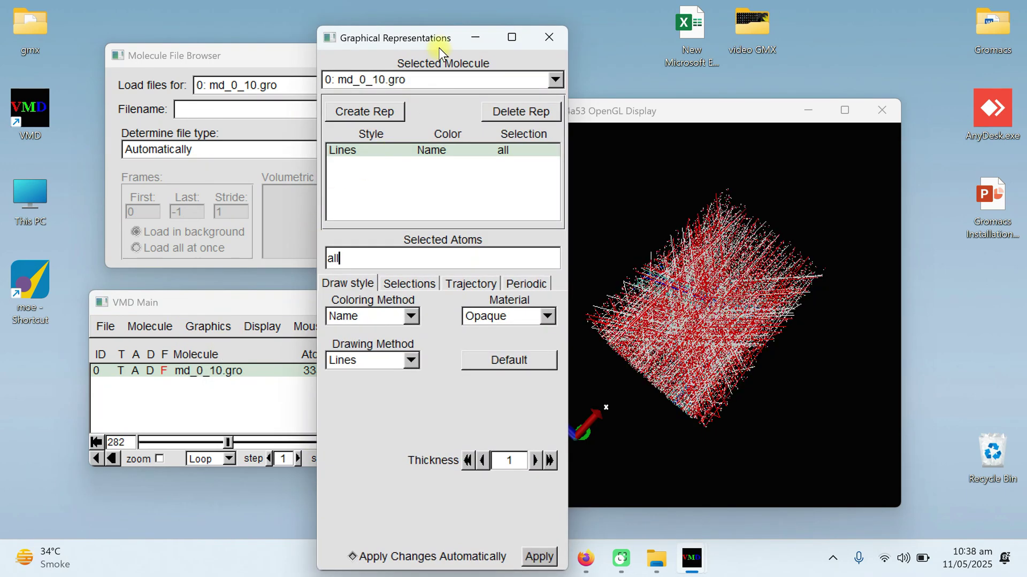
drag(442, 38, 210, 15)
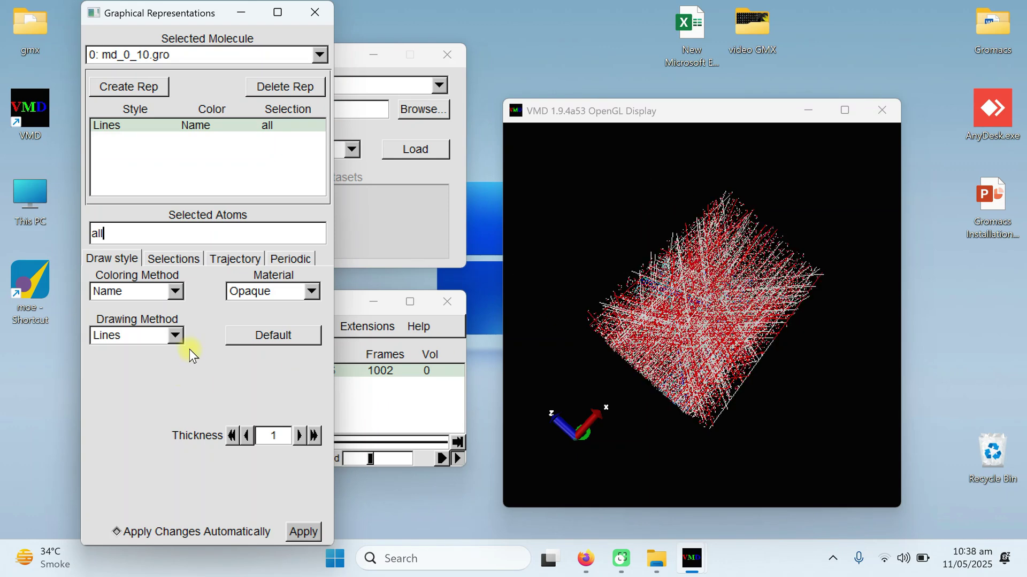
- Draw the molecule as NewCartoon coloured by ColorID 1 red, then close the window
click(176, 335)
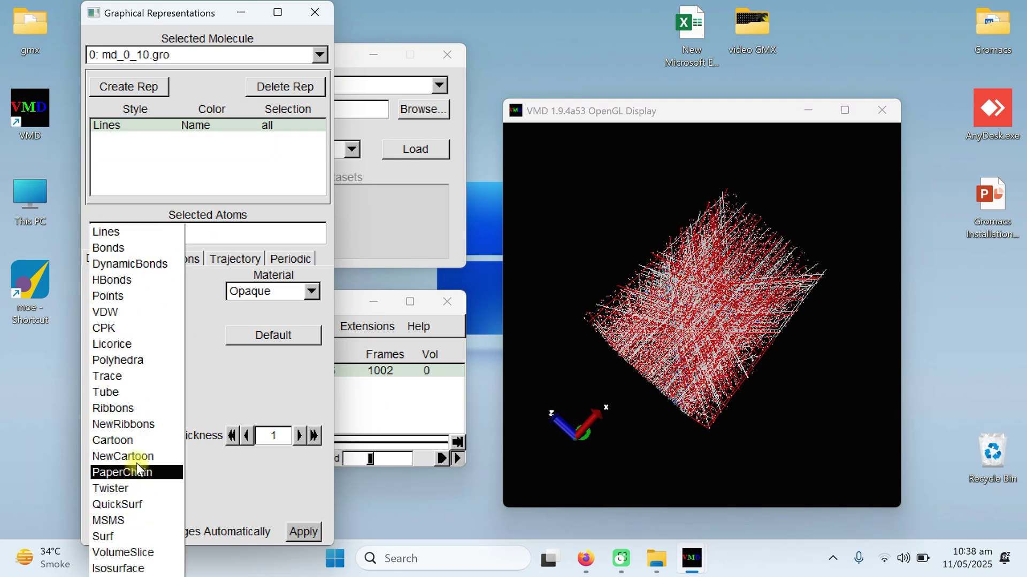
click(138, 457)
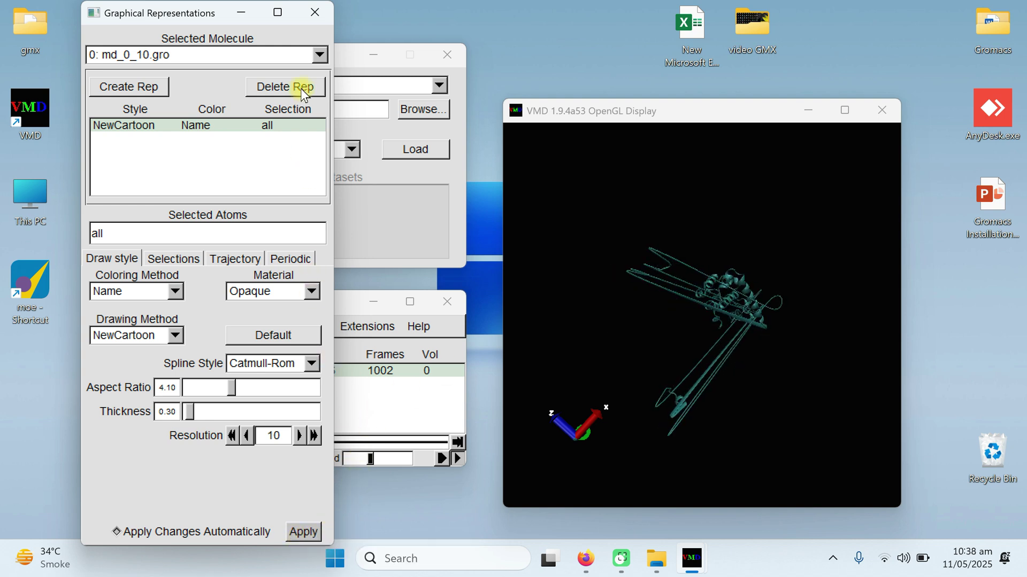
click(171, 290)
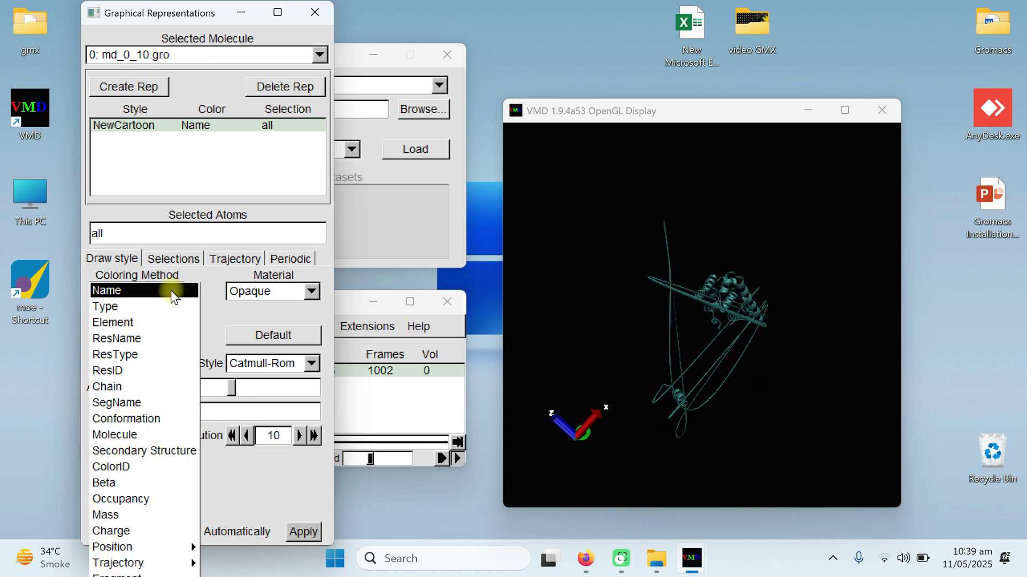
click(136, 466)
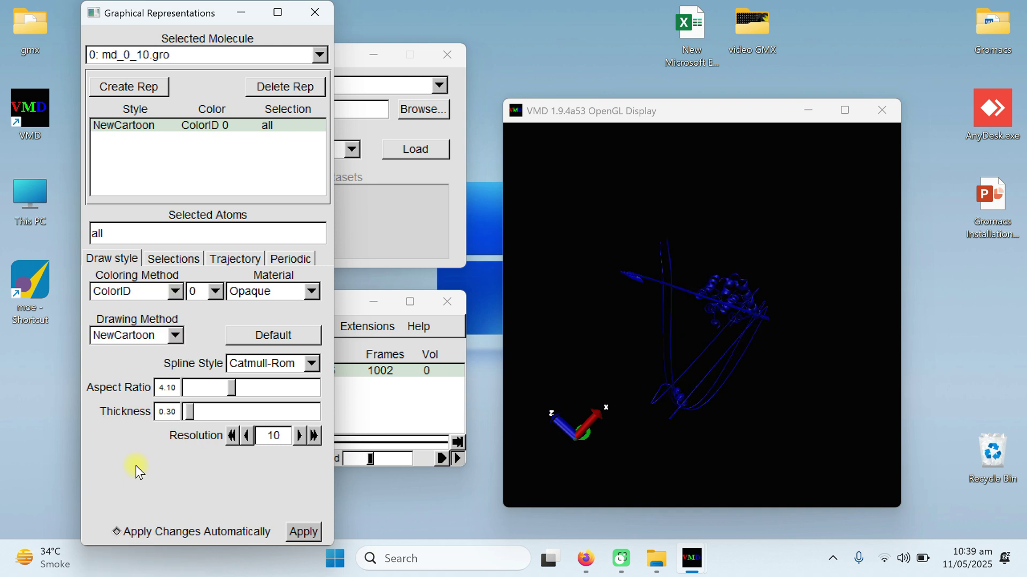
click(215, 292)
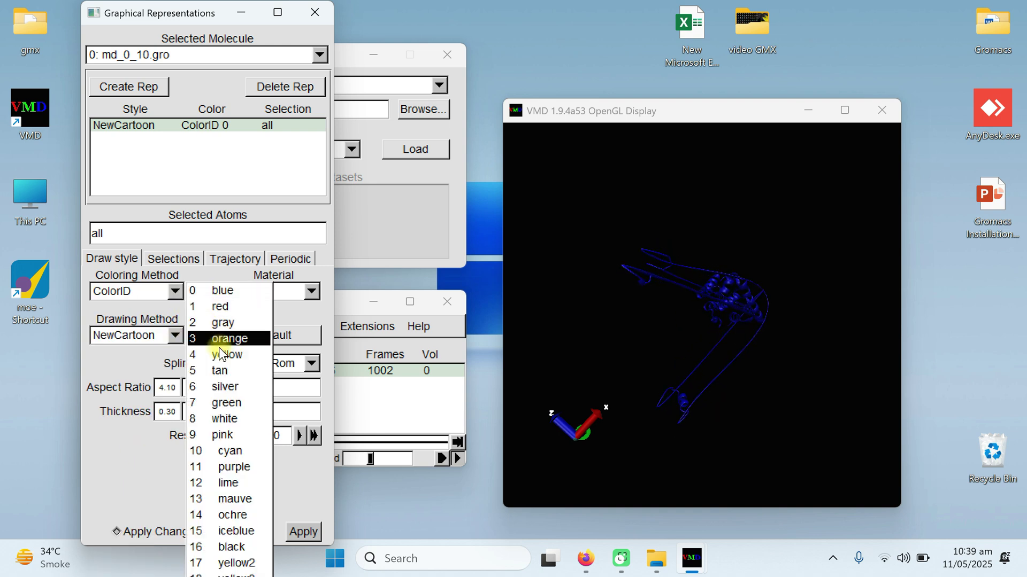
click(221, 309)
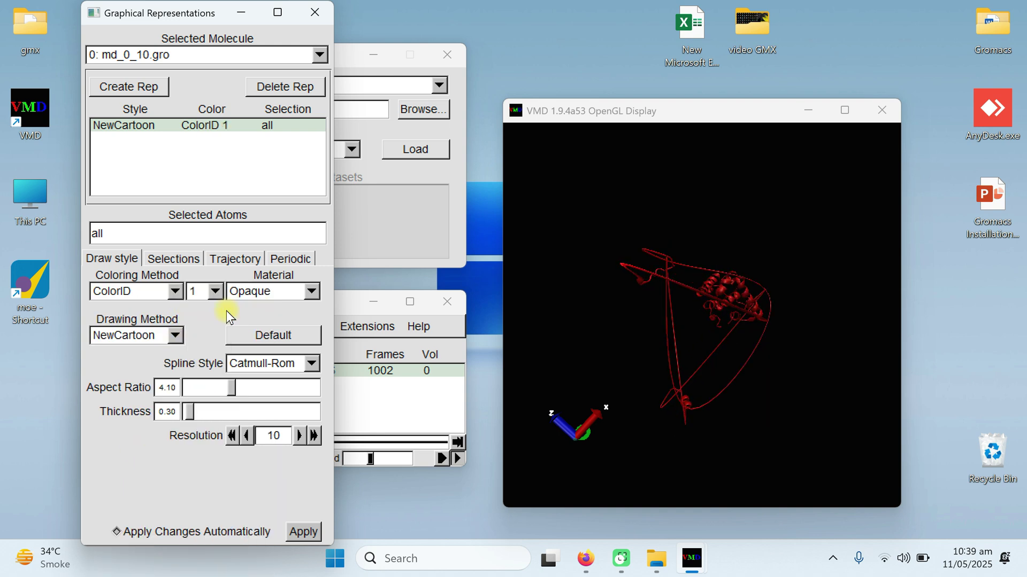
click(215, 291)
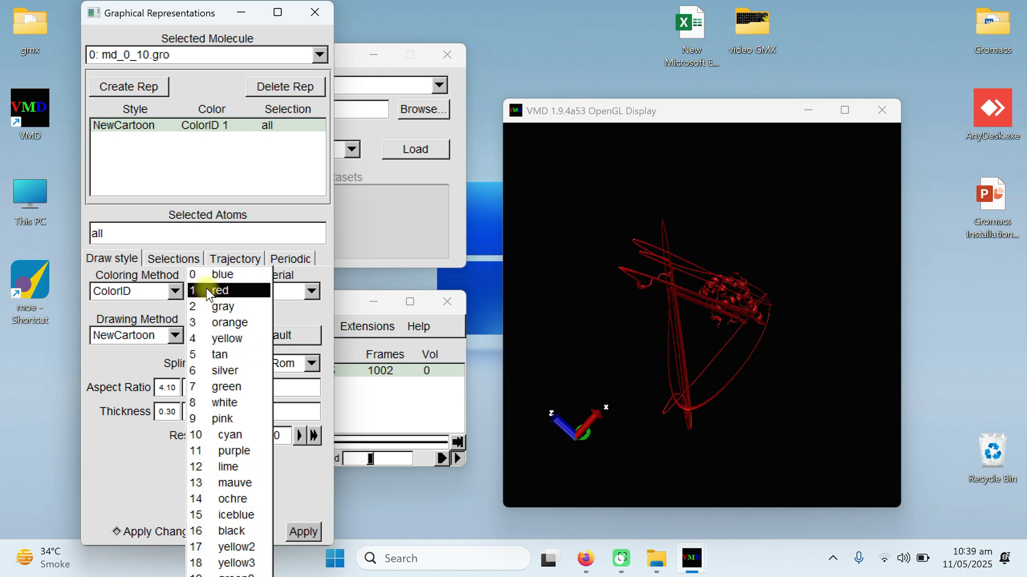
click(231, 419)
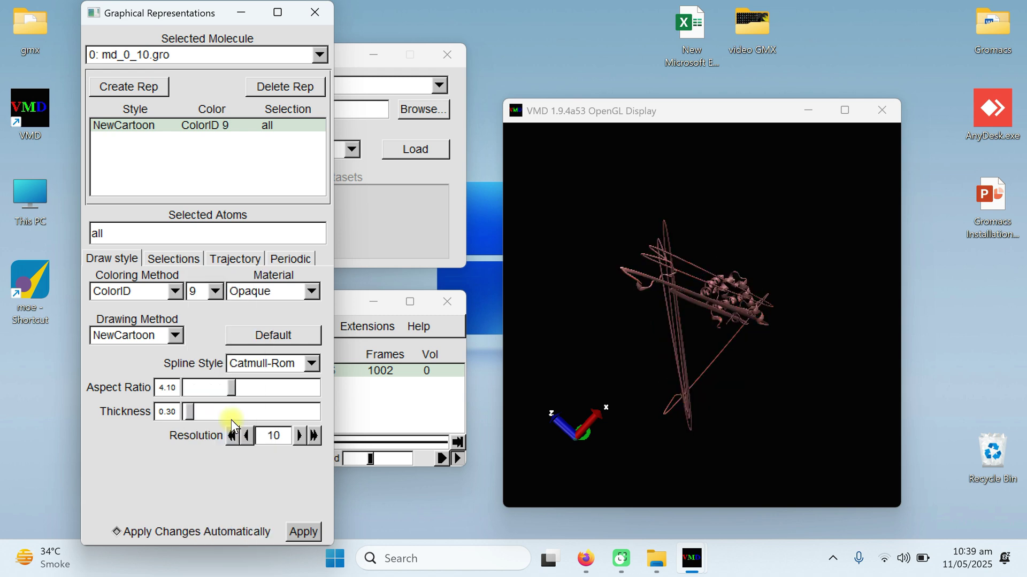
click(213, 292)
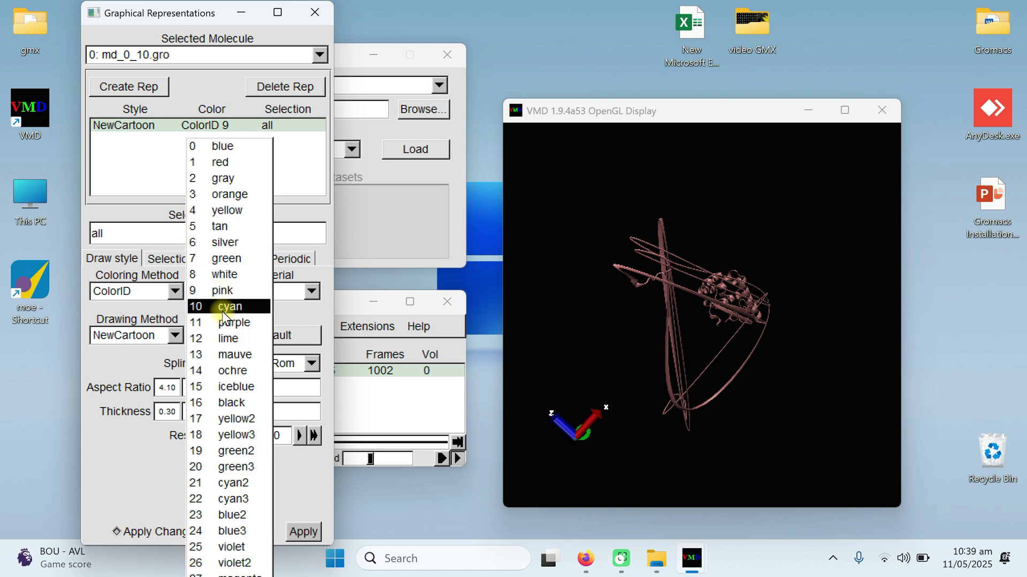
click(222, 162)
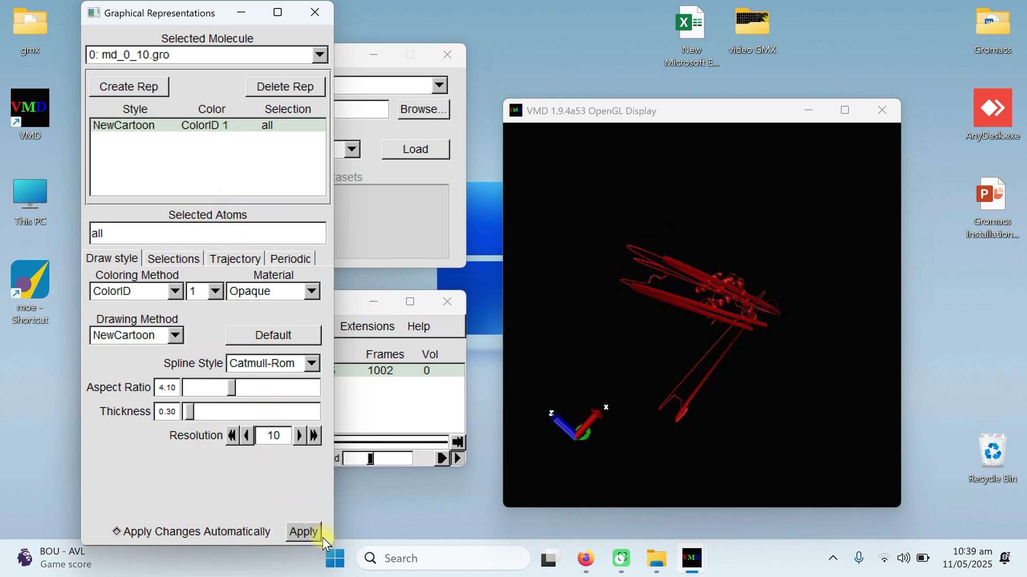
click(309, 22)
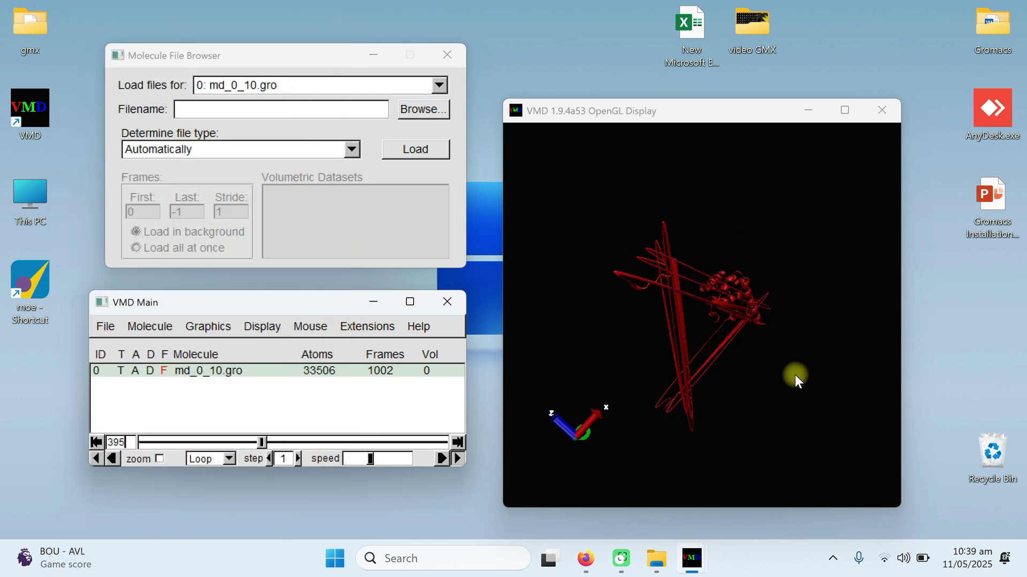
- Open Graphics > Colors and select the Display category's Background item
click(208, 326)
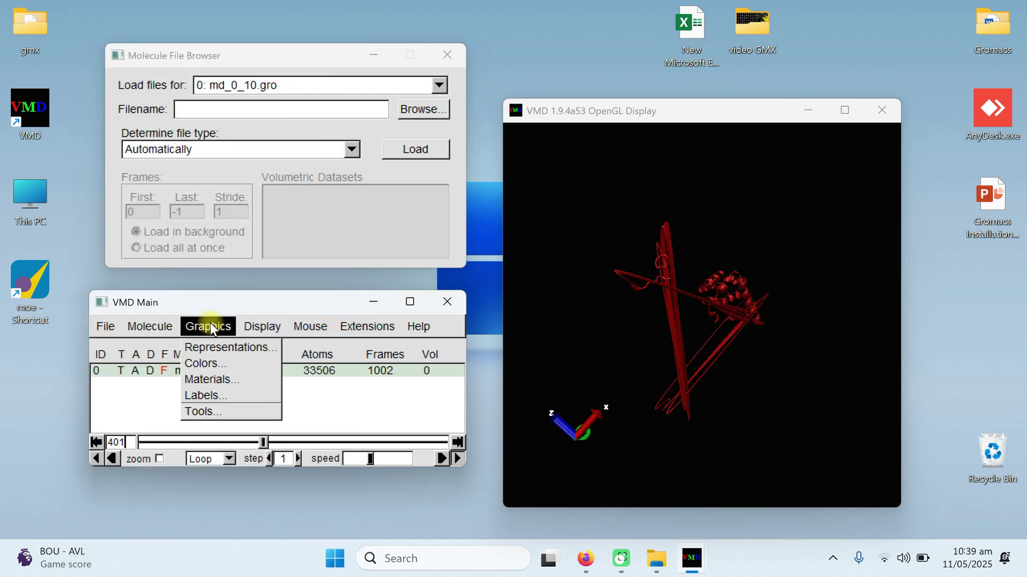
click(207, 364)
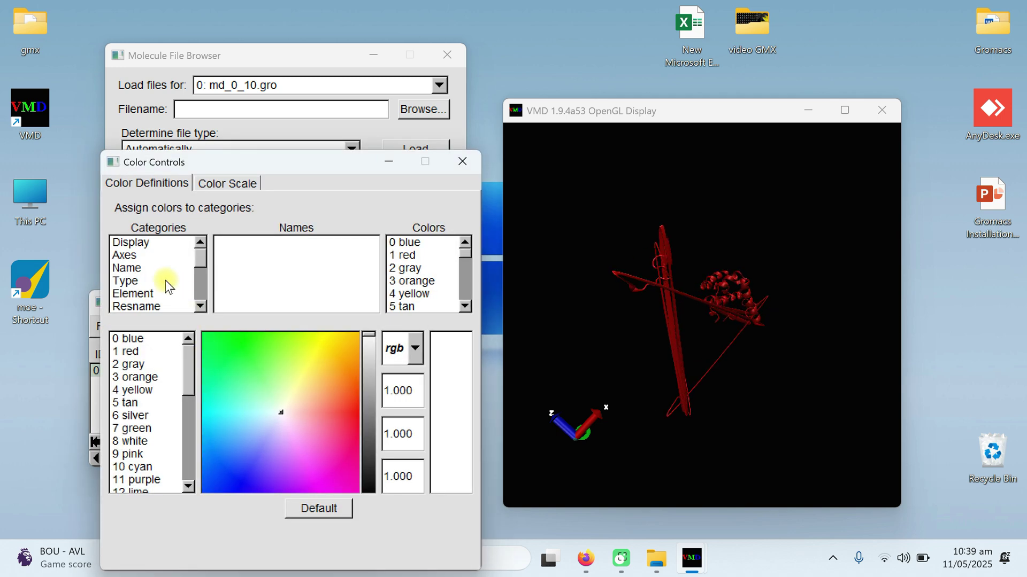
scroll(126, 252, down, 3)
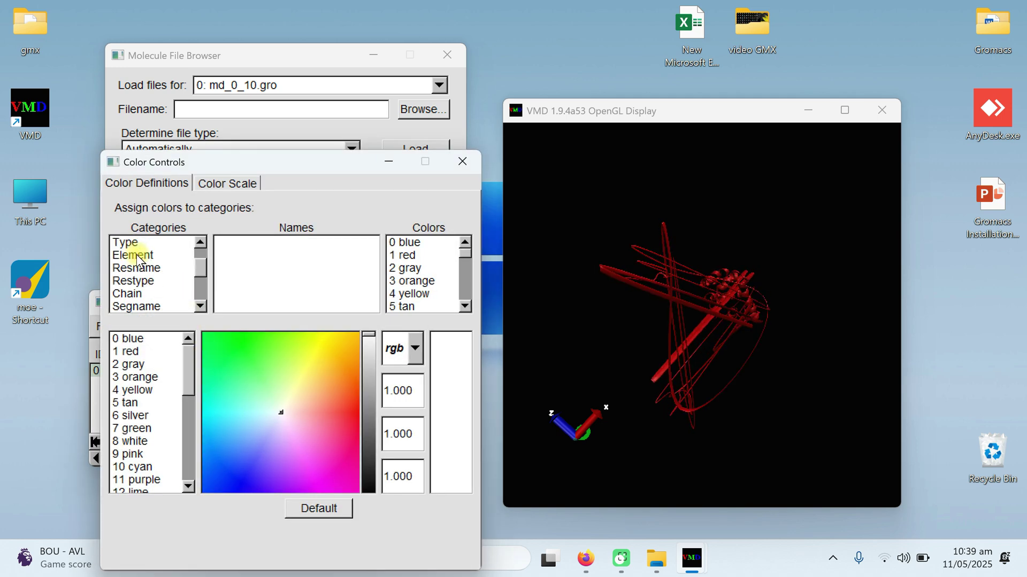
scroll(137, 264, up, 3)
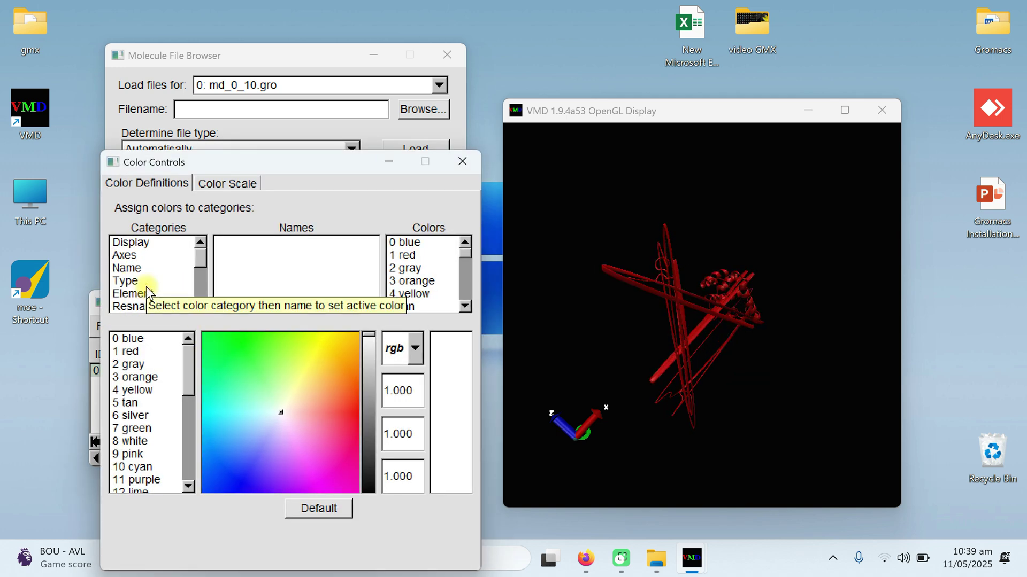
click(143, 244)
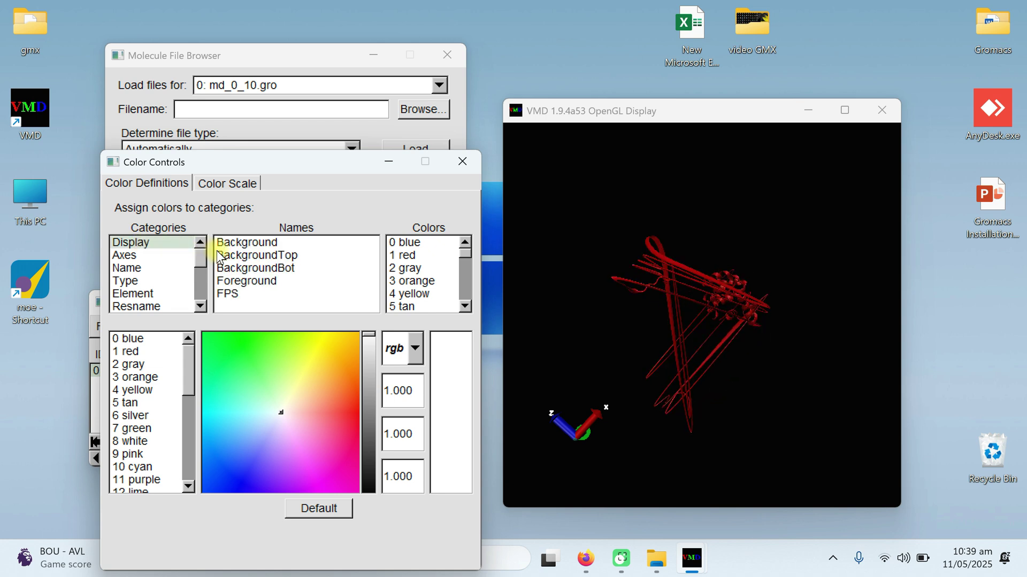
click(246, 247)
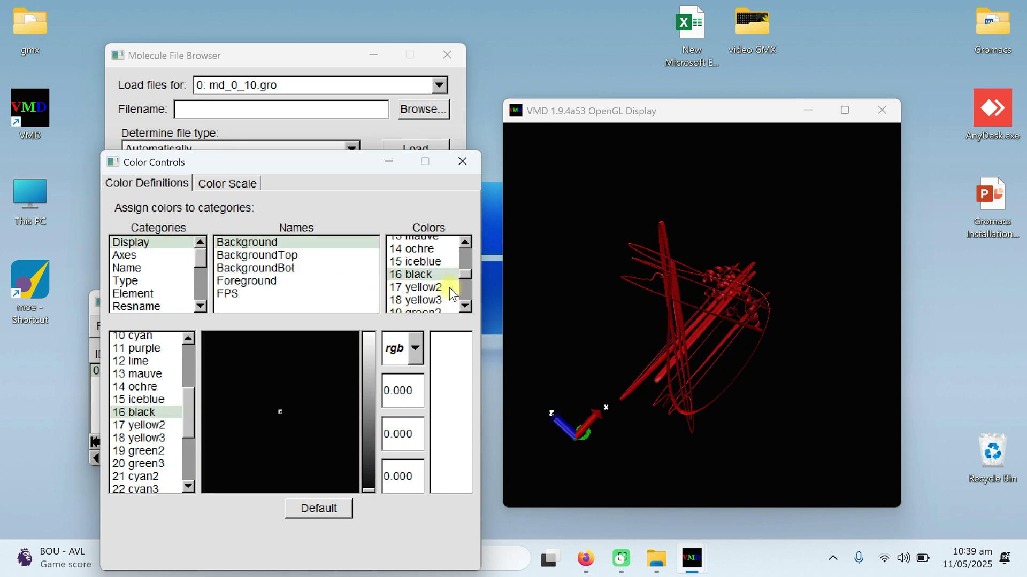
- Set the background to 8 white, close Color Controls, and rotate the molecule
click(465, 242)
click(465, 242)
click(465, 242)
click(465, 243)
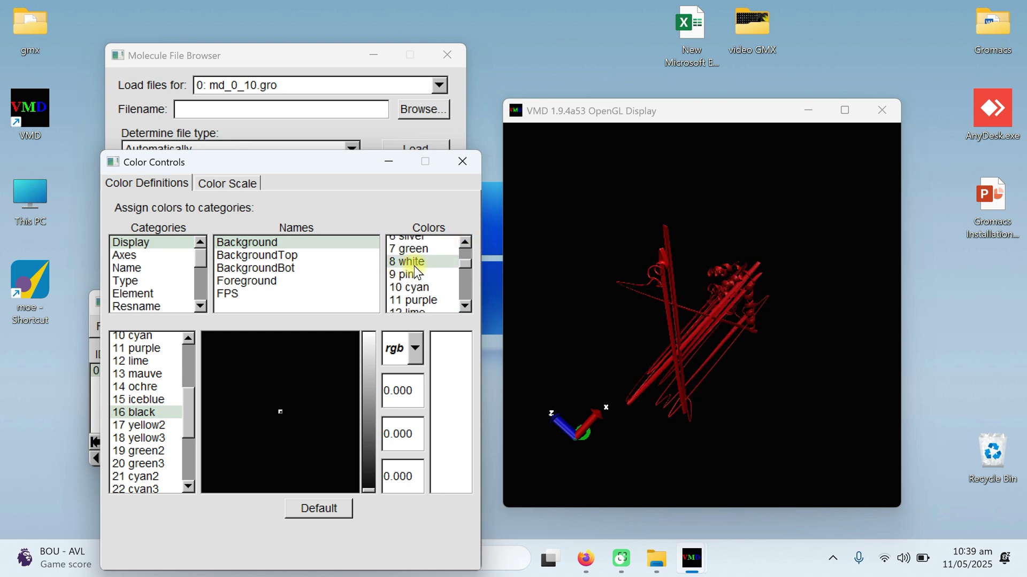
click(411, 263)
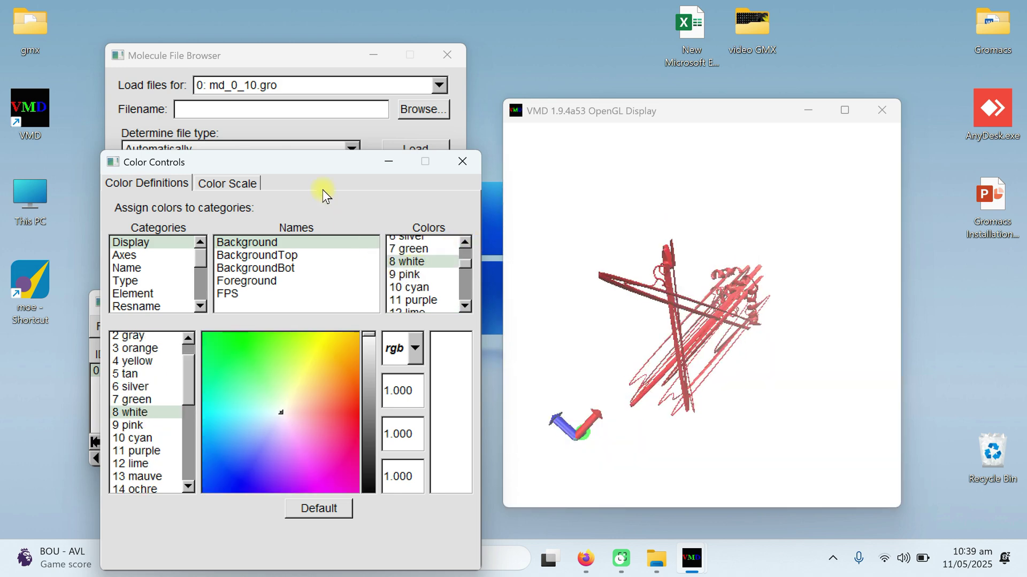
drag(275, 162, 273, 80)
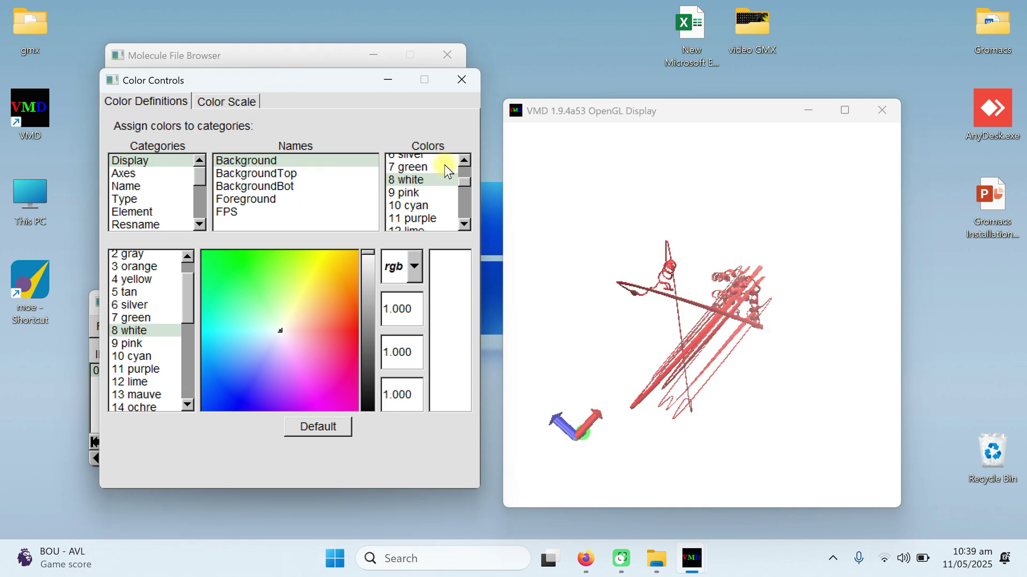
click(463, 81)
drag(695, 246, 572, 345)
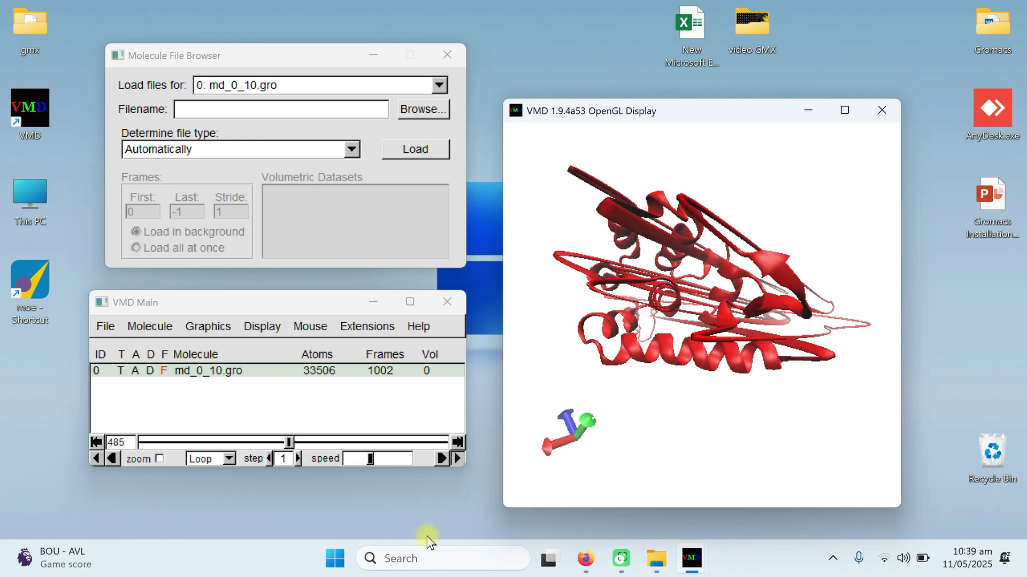
- Open the RMSD Trajectory Tool from Extensions > Analysis
click(432, 510)
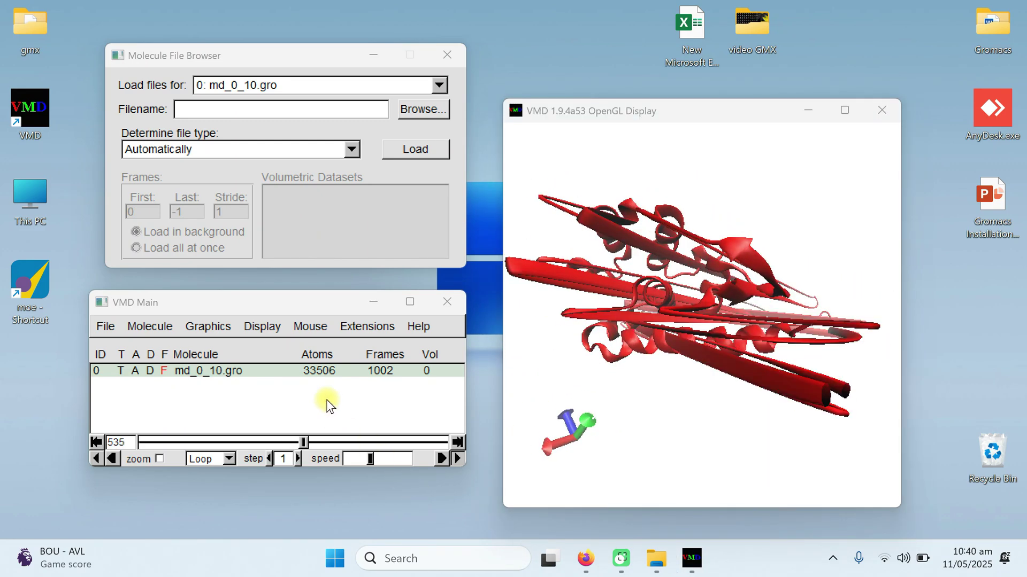
click(360, 326)
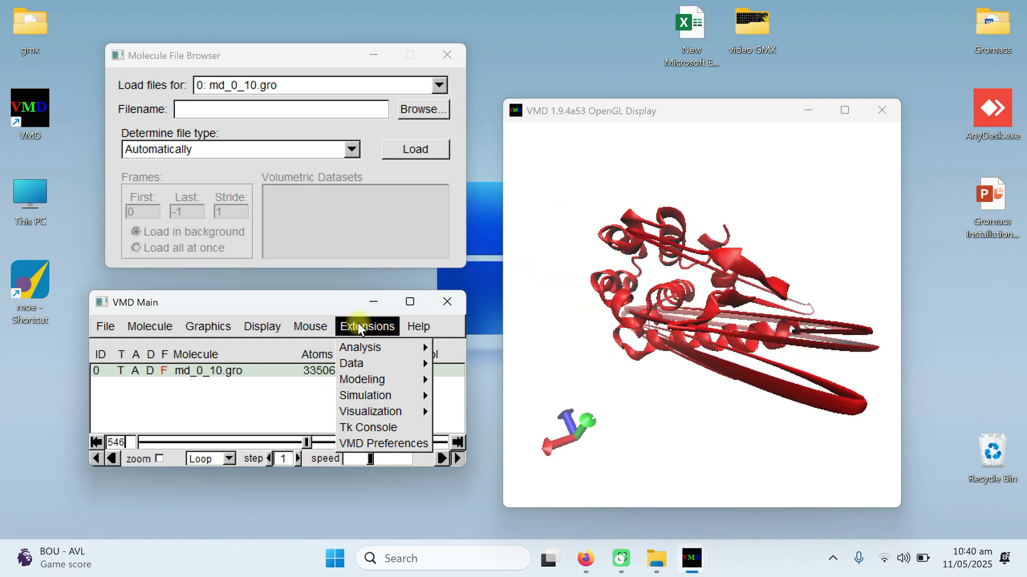
mouse_move(364, 349)
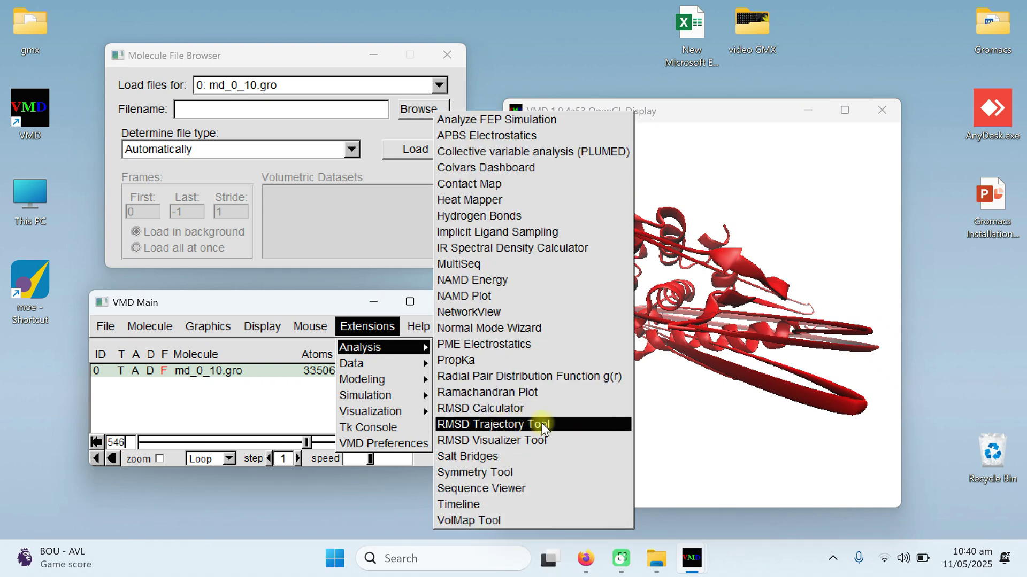
click(541, 423)
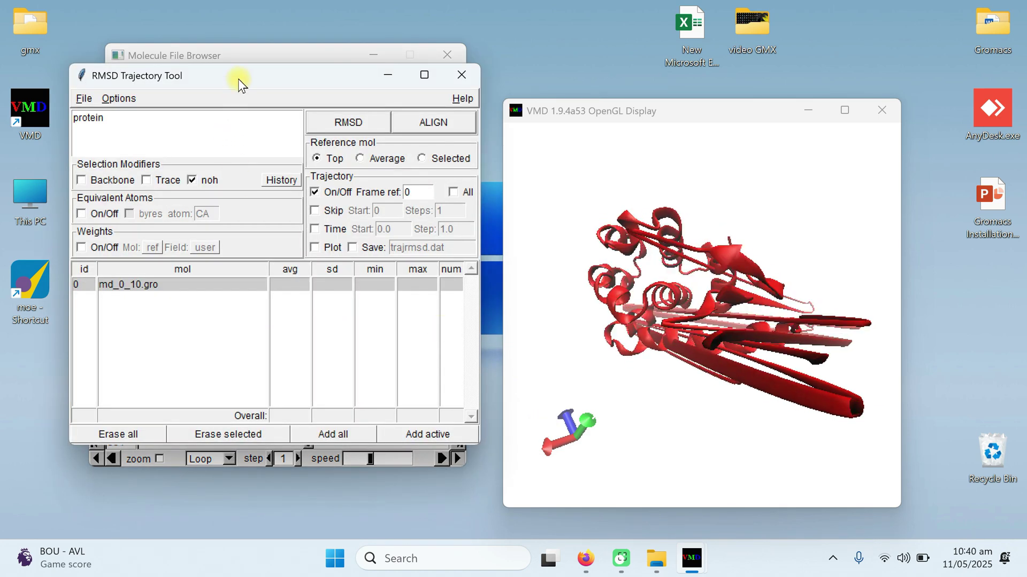
drag(240, 75, 270, 101)
- Align md_0_10.gro frames on the protein, then compute RMSD with plotting and saving to trajrmsd.dat
drag(150, 140, 81, 138)
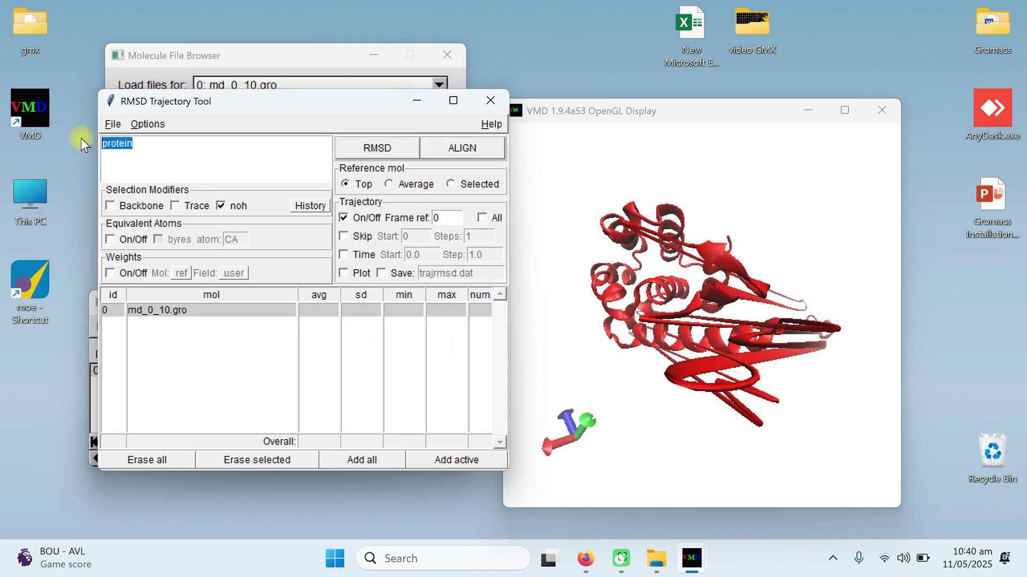
click(202, 311)
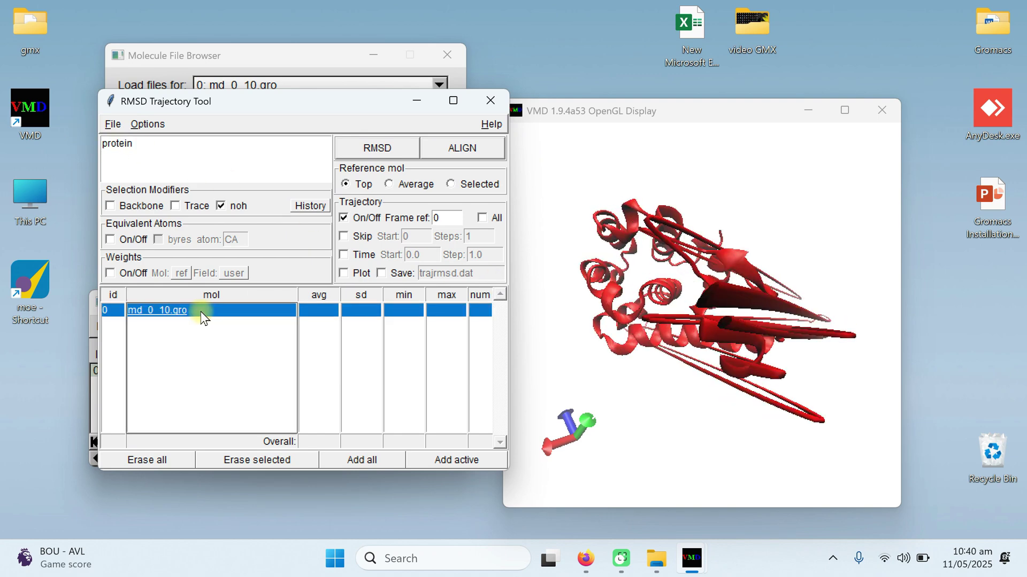
click(449, 151)
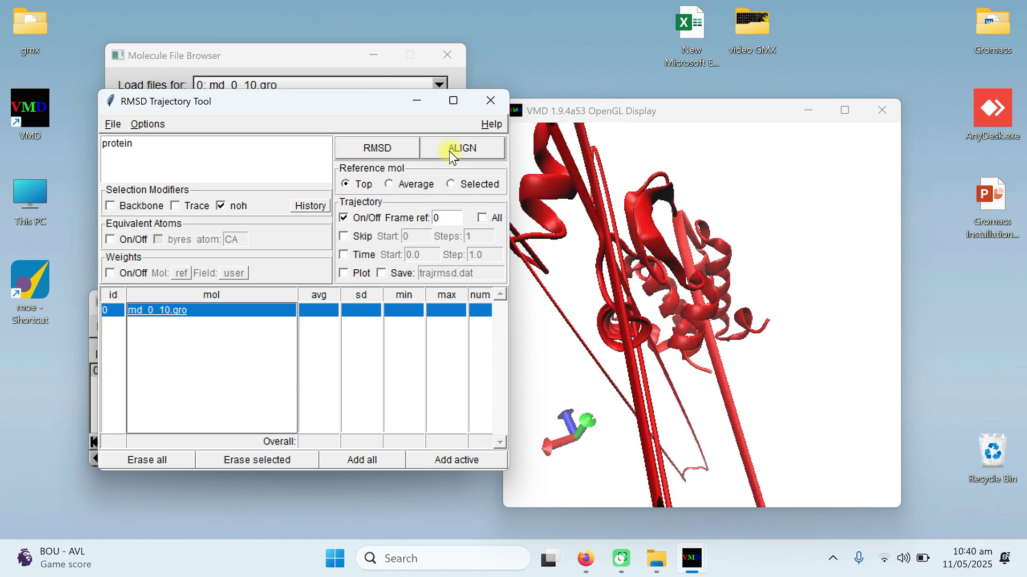
click(344, 273)
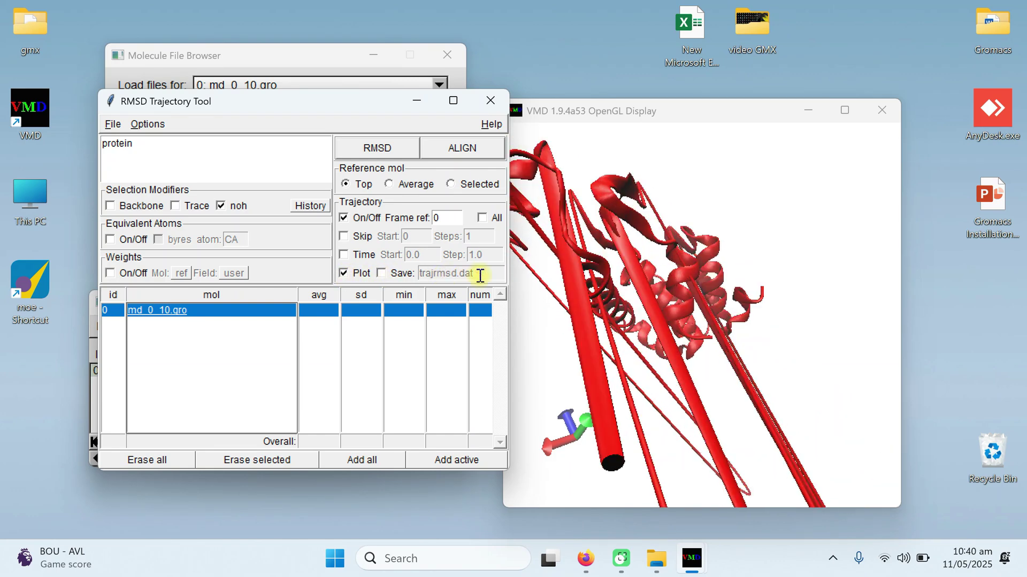
click(382, 274)
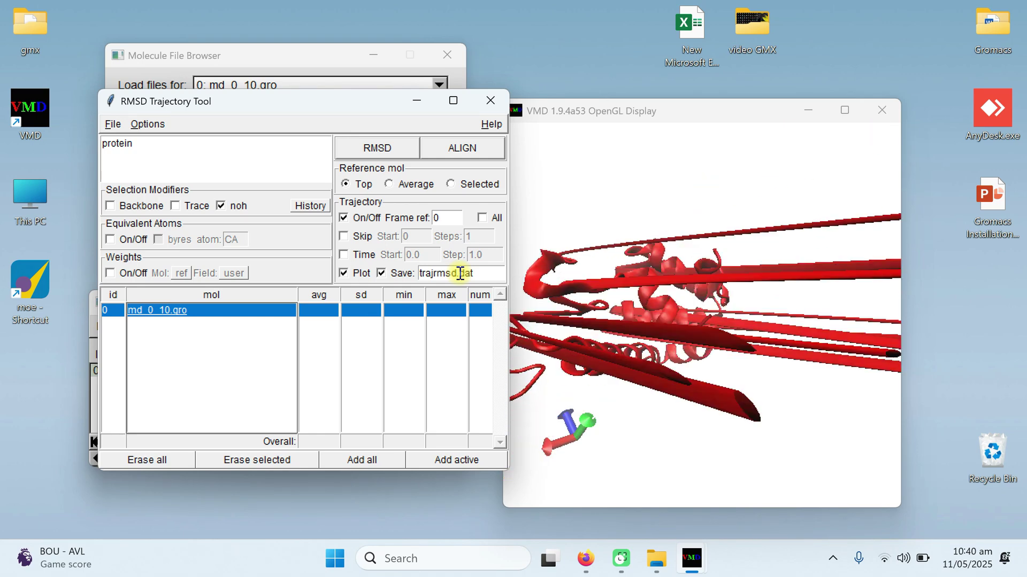
click(380, 148)
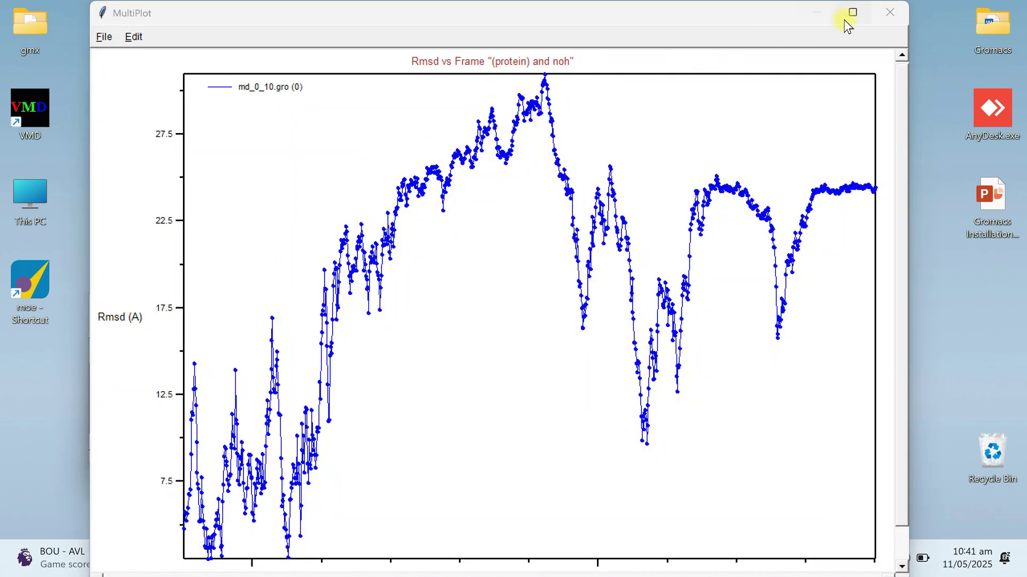
- Maximize the MultiPlot RMSD window and bring up its Edit Plot window
click(845, 21)
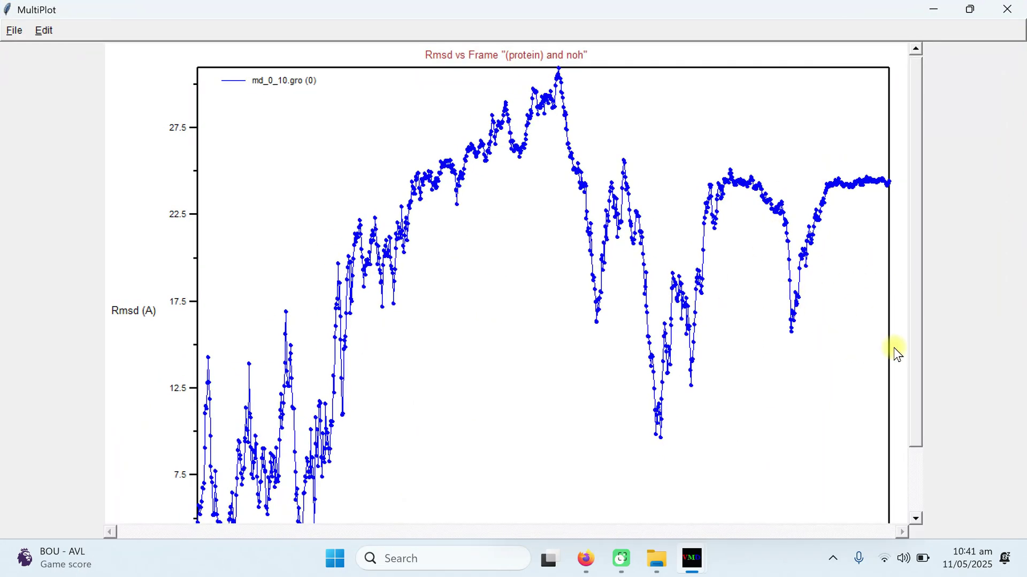
click(914, 473)
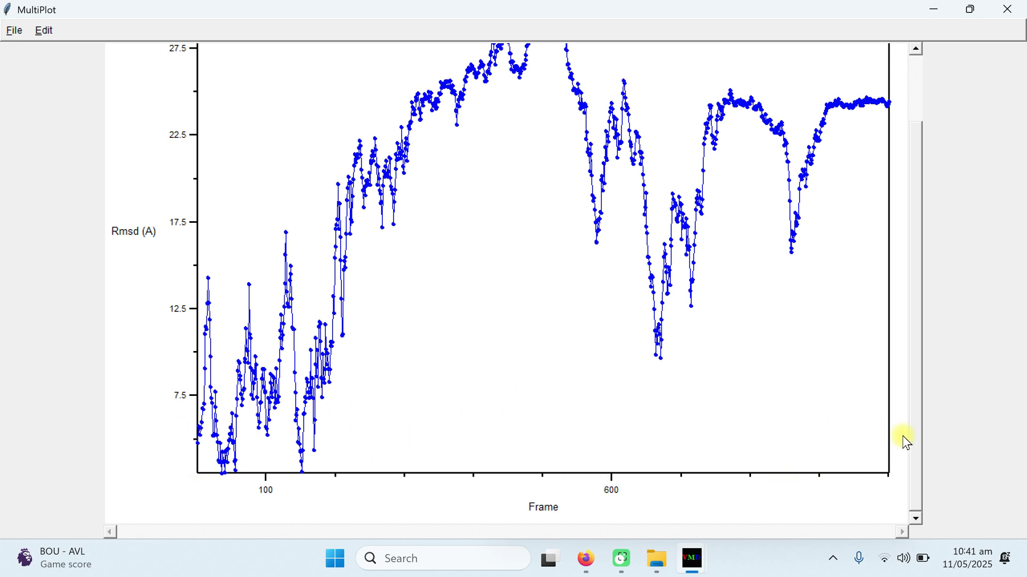
drag(913, 452, 905, 282)
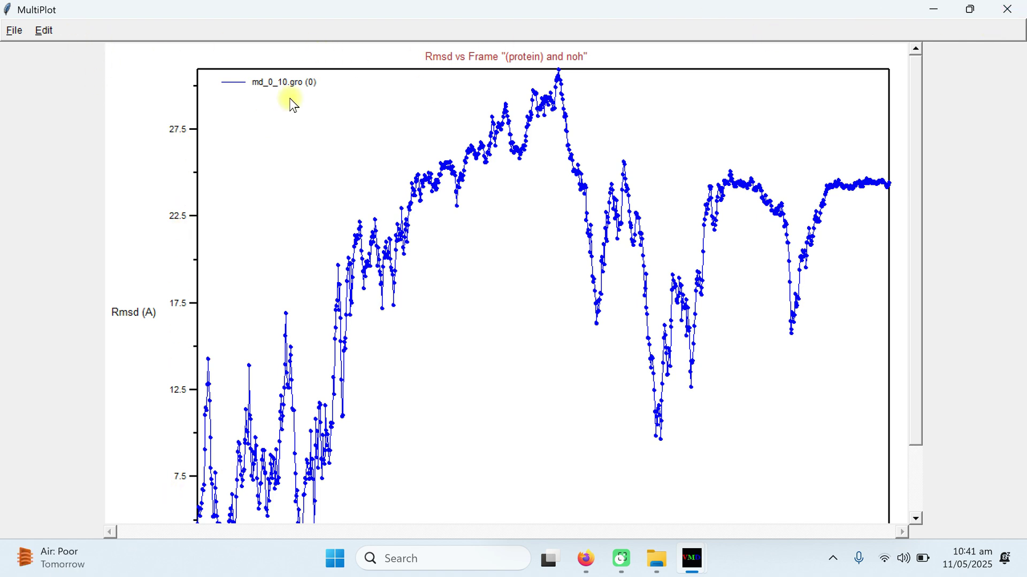
click(38, 30)
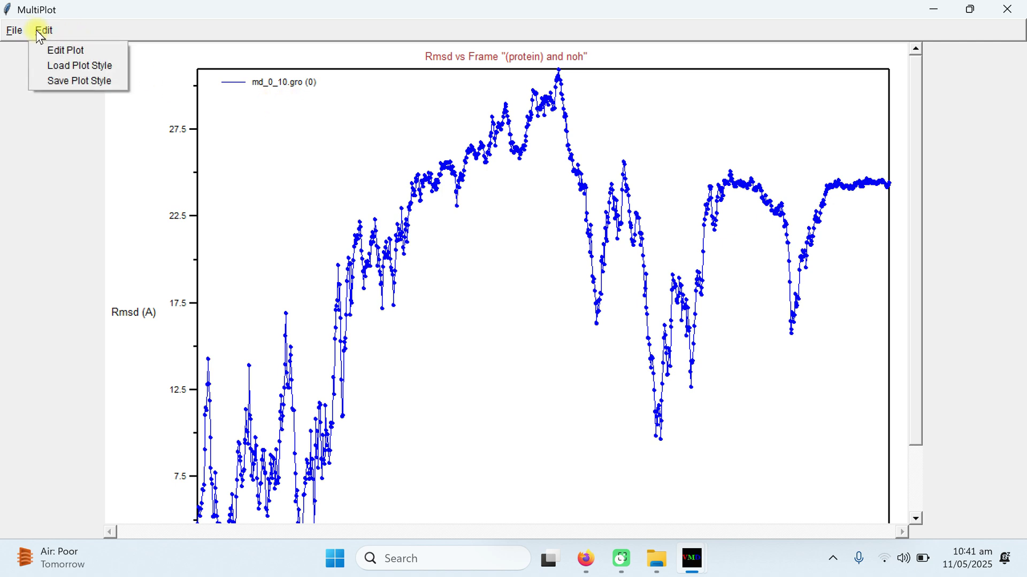
click(43, 51)
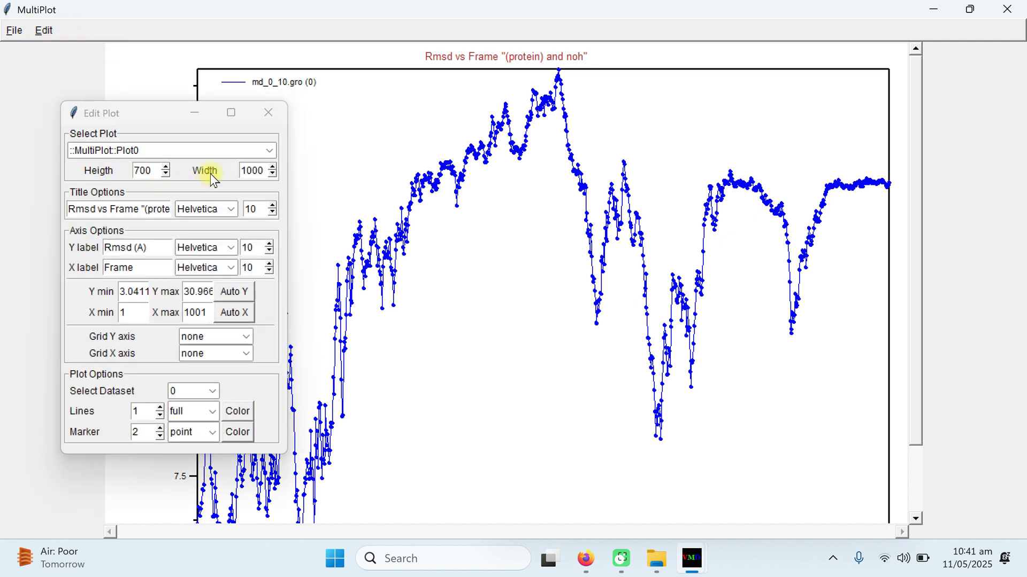
drag(117, 204, 48, 204)
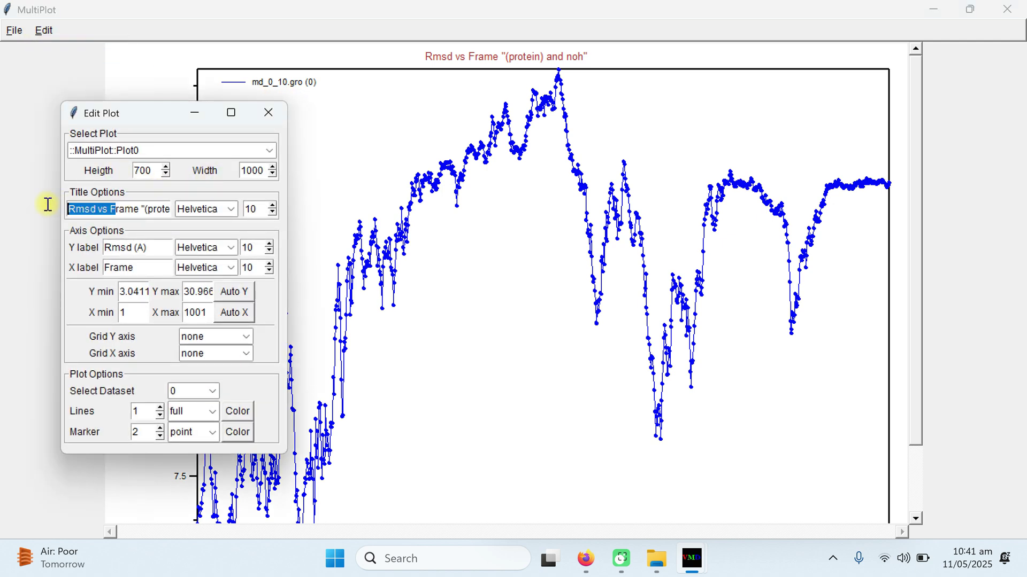
- Switch between MultiPlot and Edit Plot via the taskbar, then close Edit Plot
click(431, 63)
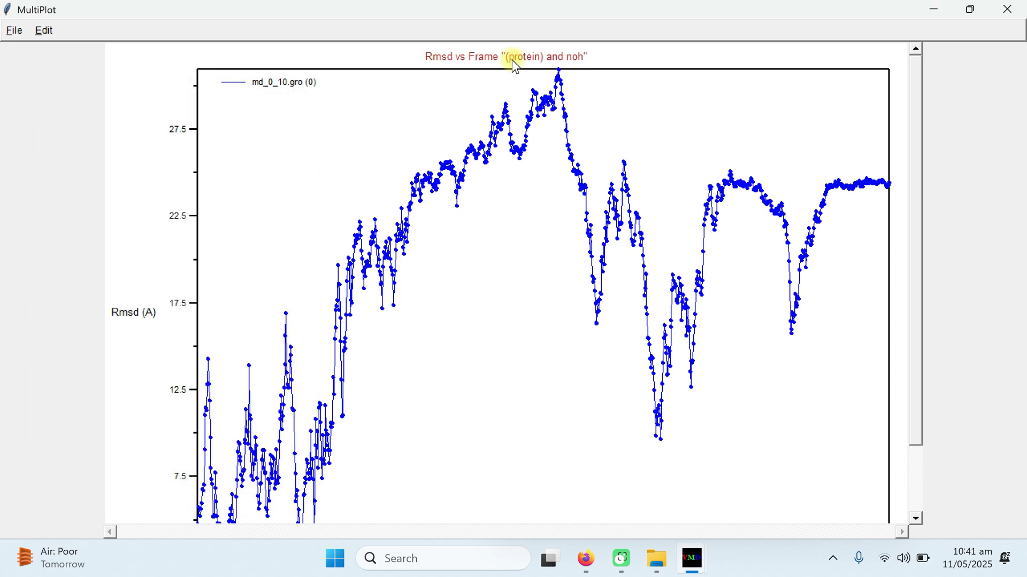
click(703, 557)
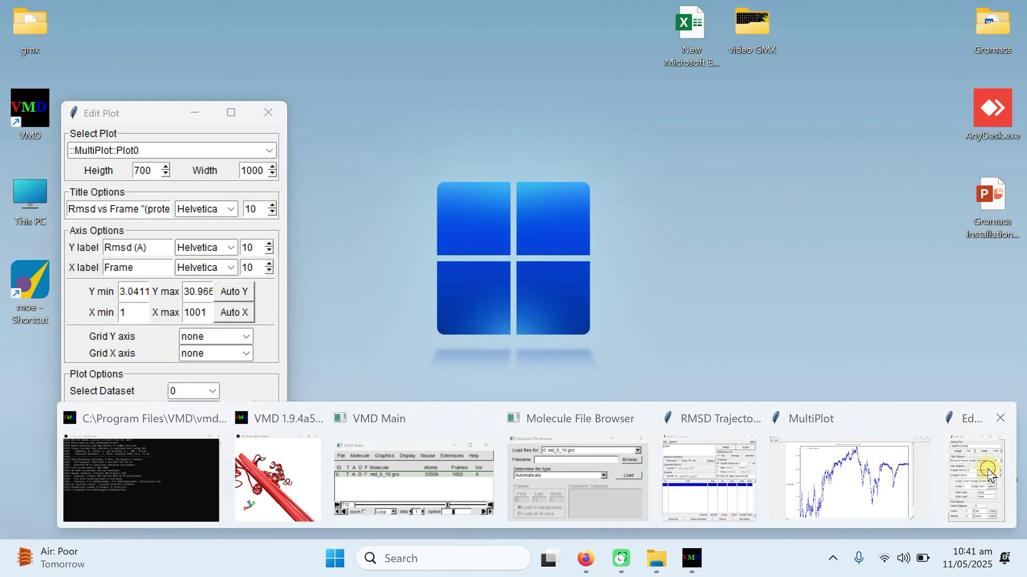
click(984, 476)
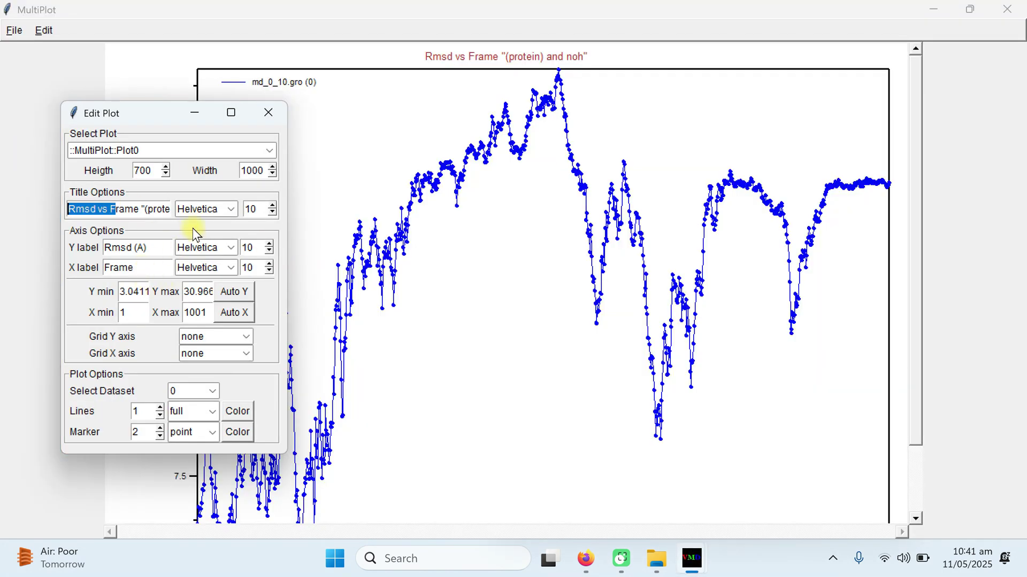
click(266, 113)
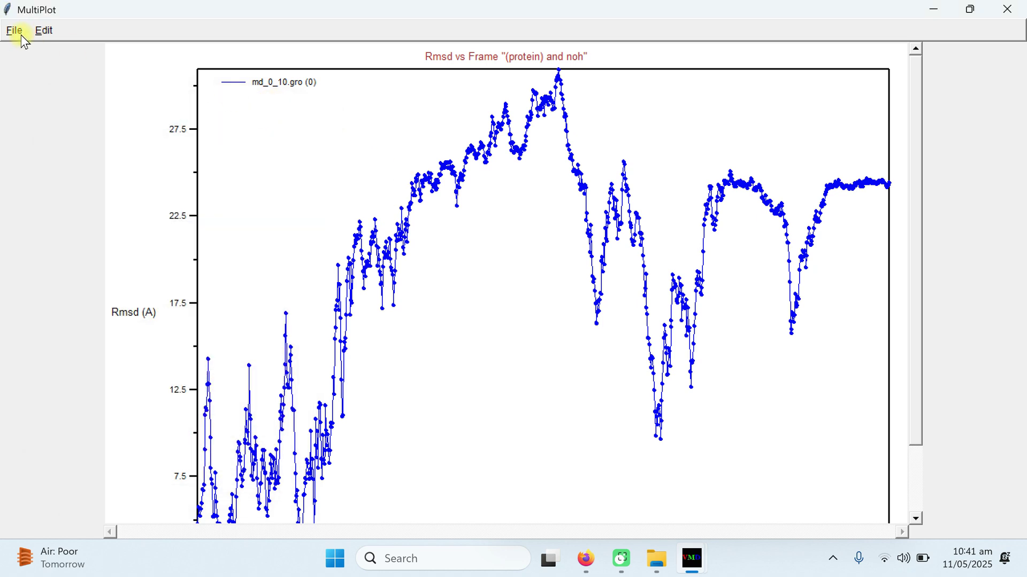
- Export the MultiPlot data as an ASCII matrix to the Desktop as 'protein RMSD noh.dat'
click(16, 34)
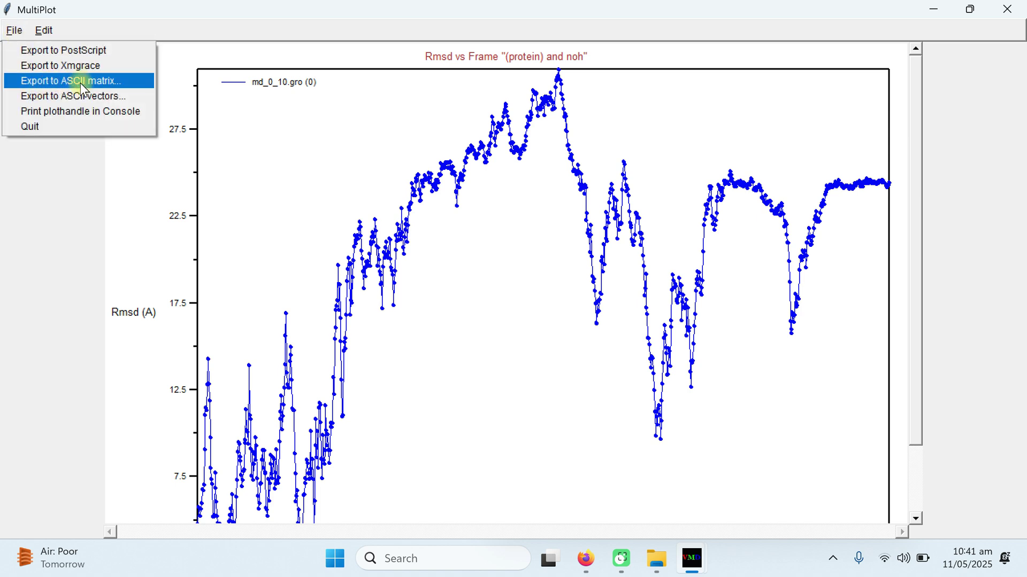
click(108, 81)
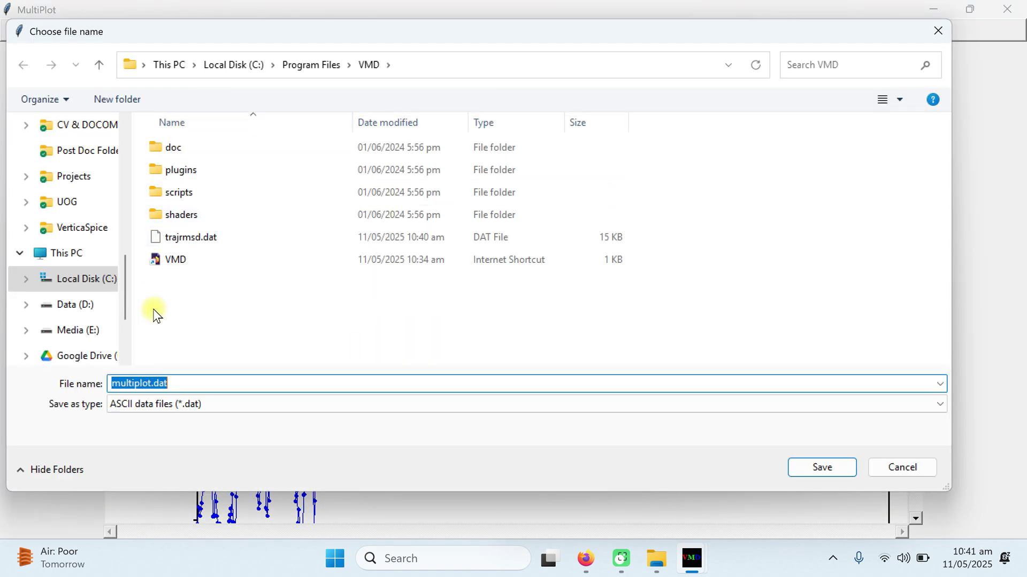
click(148, 384)
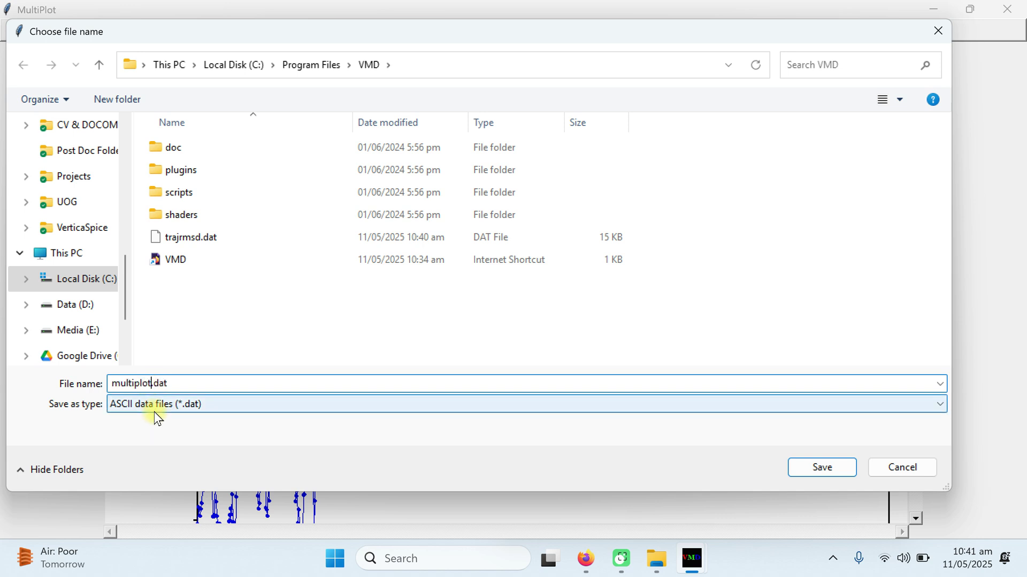
key(BackSpace)
key(BackSpace)
text(protein RMSD noh)
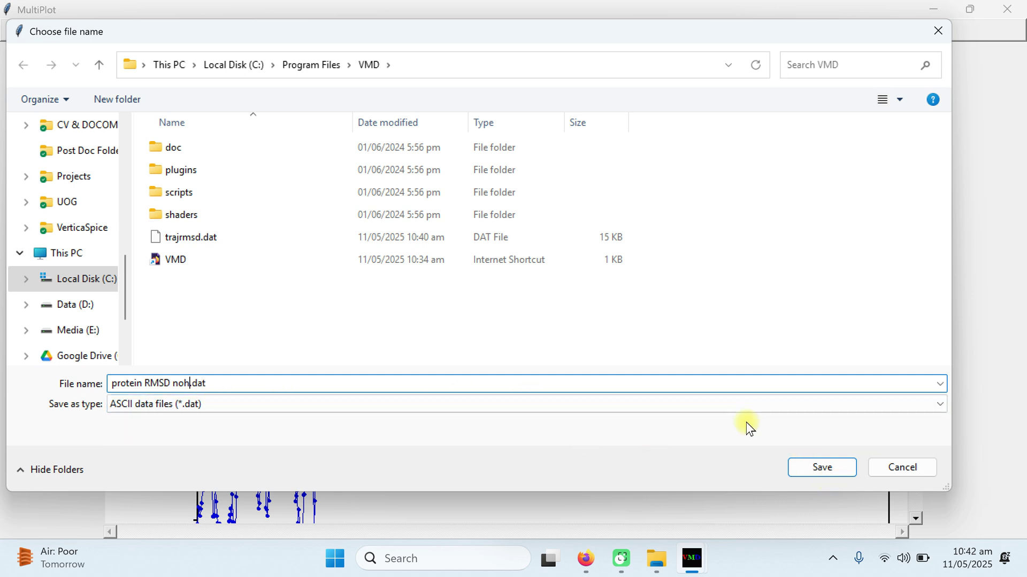
scroll(85, 199, up, 5)
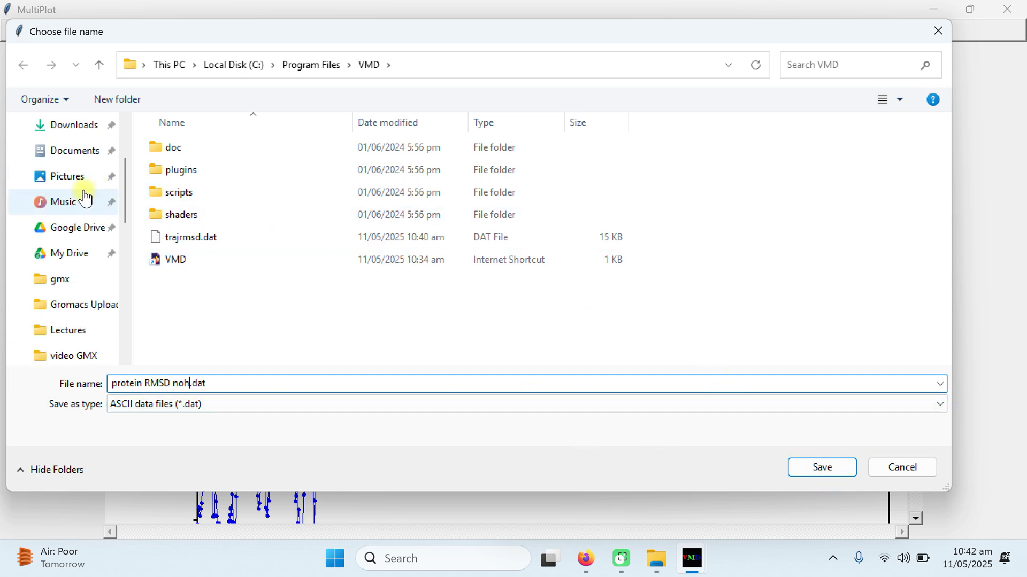
click(80, 212)
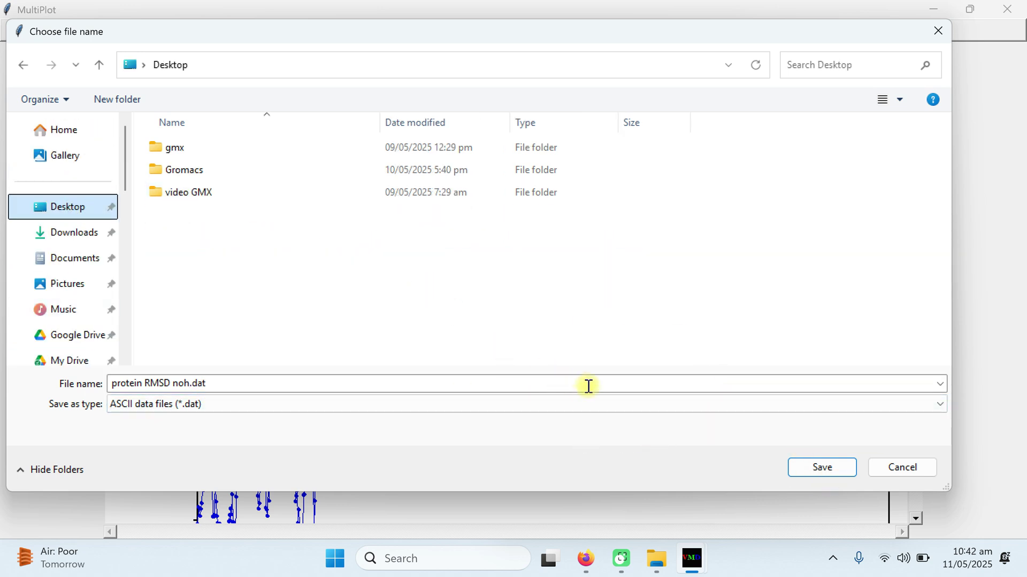
click(823, 475)
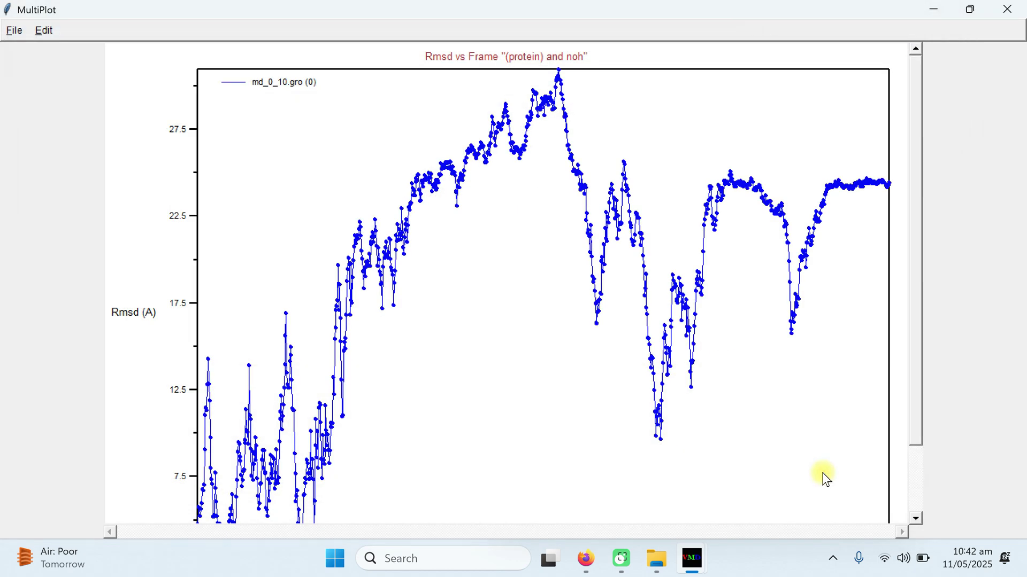
- Swap noh for Backbone, recompute RMSD (average 18.748 Å), then close the plot and RMSD tool
click(1009, 6)
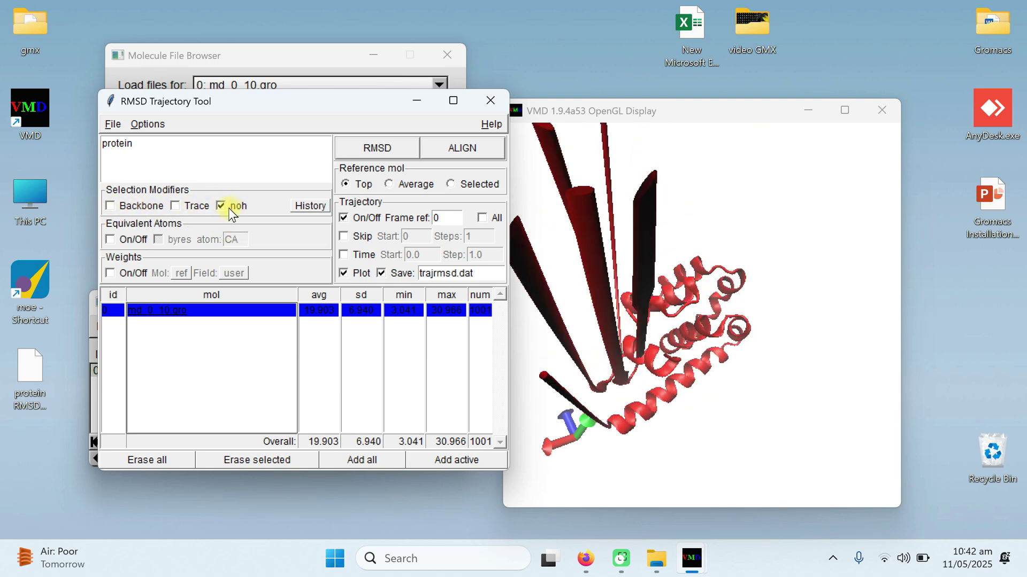
click(175, 205)
click(111, 207)
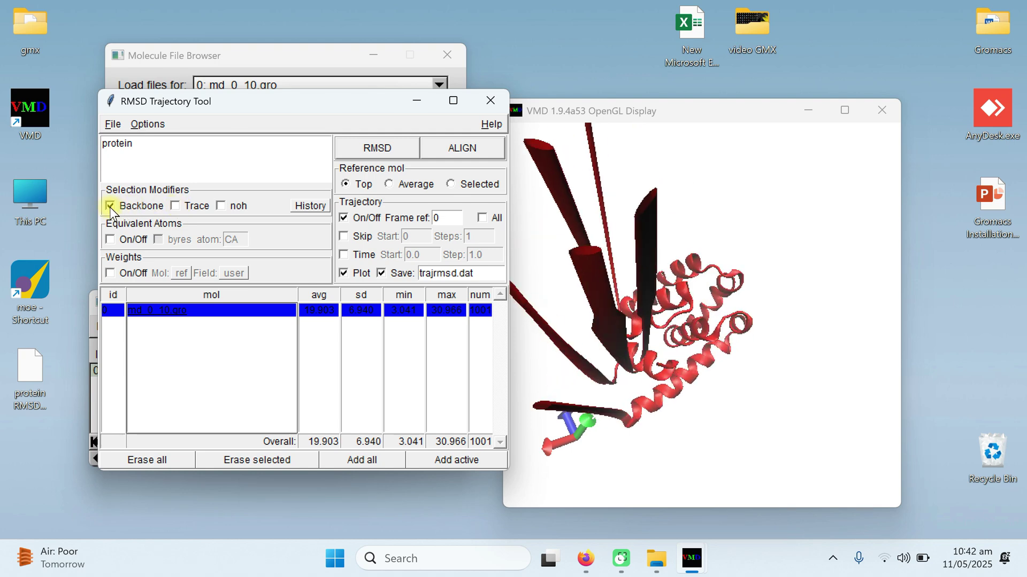
click(377, 151)
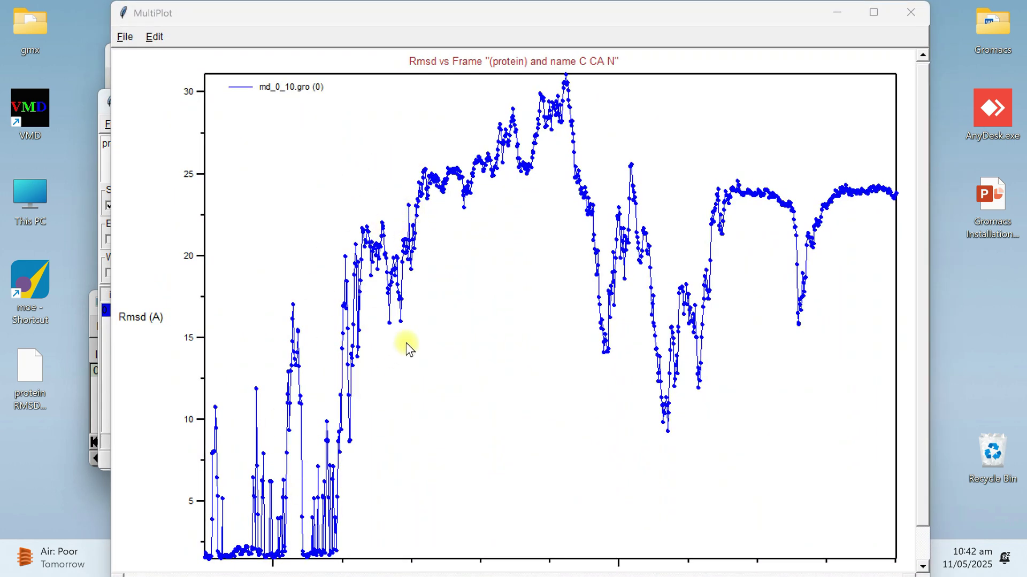
click(909, 9)
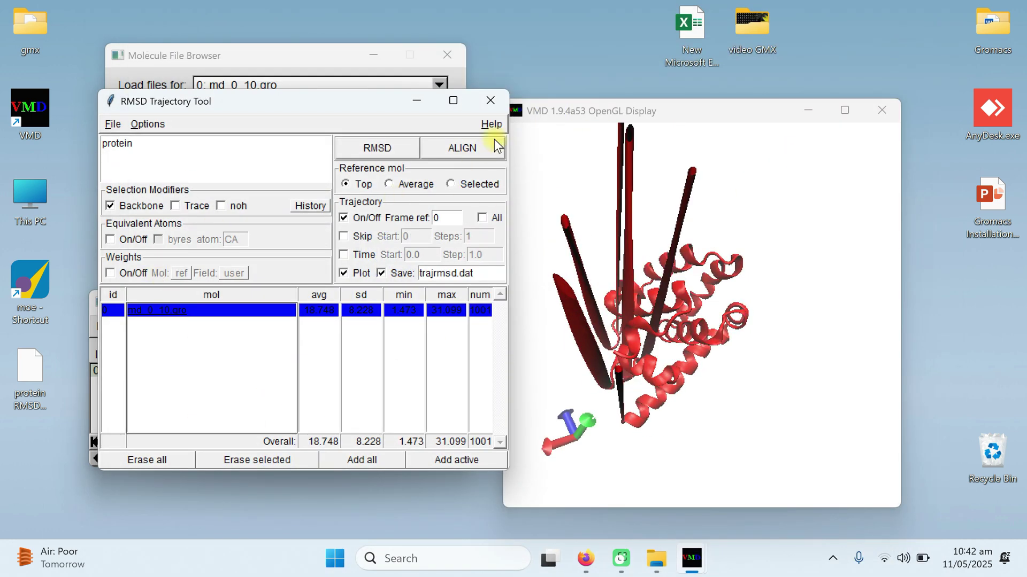
click(491, 100)
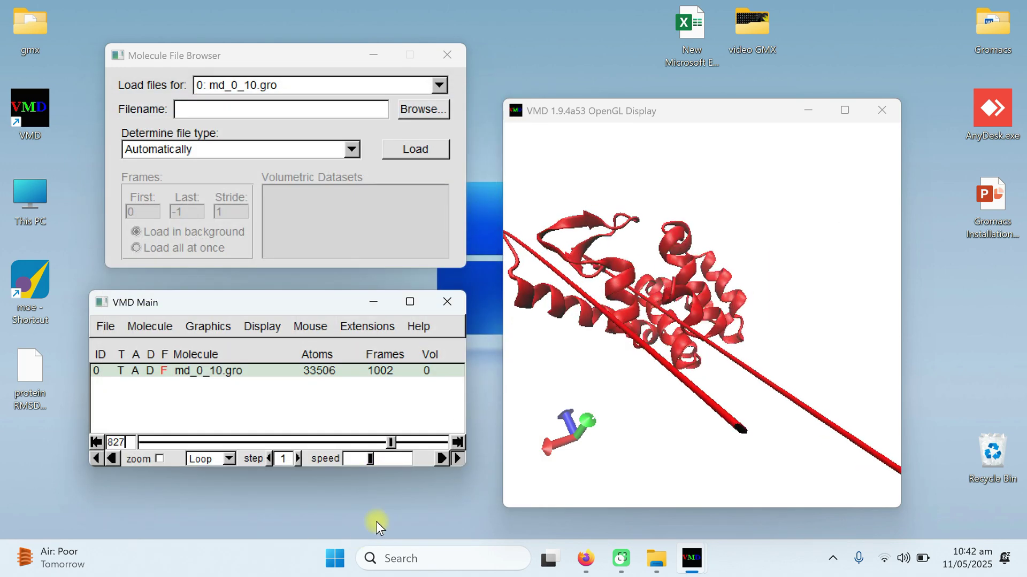
- Launch the New Microsoft Excel Worksheet file from the desktop
double_click(688, 34)
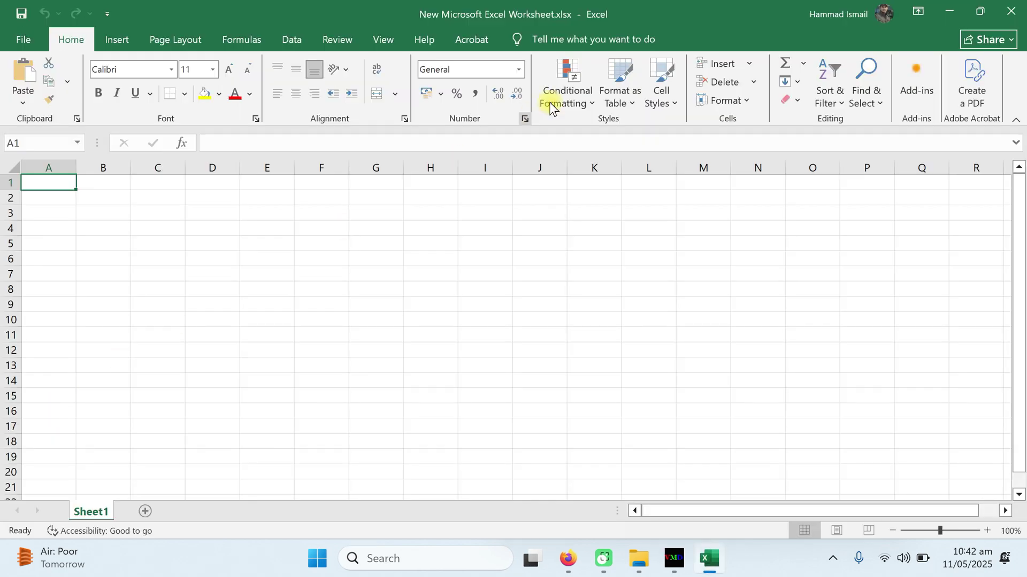
click(949, 12)
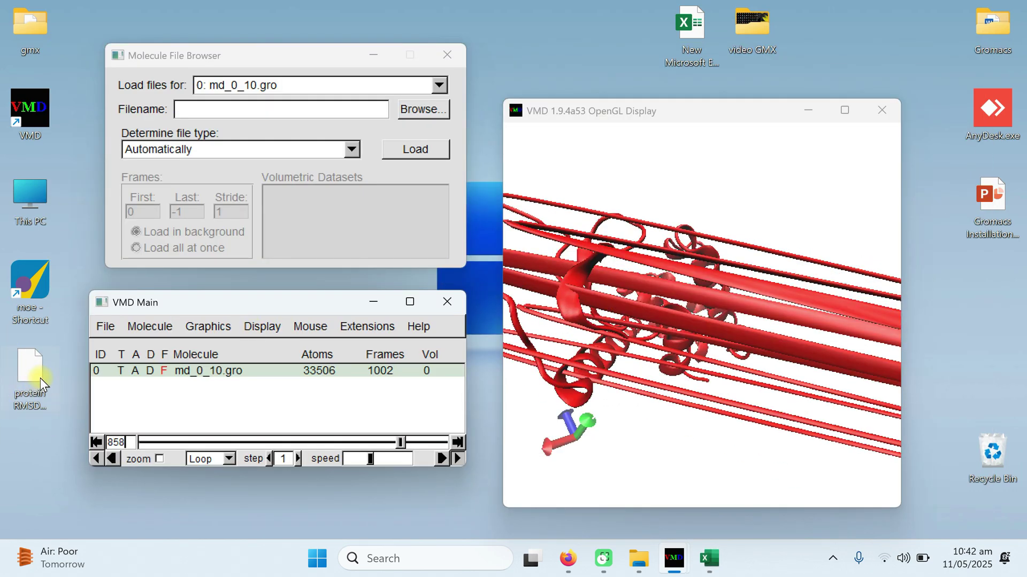
click(711, 571)
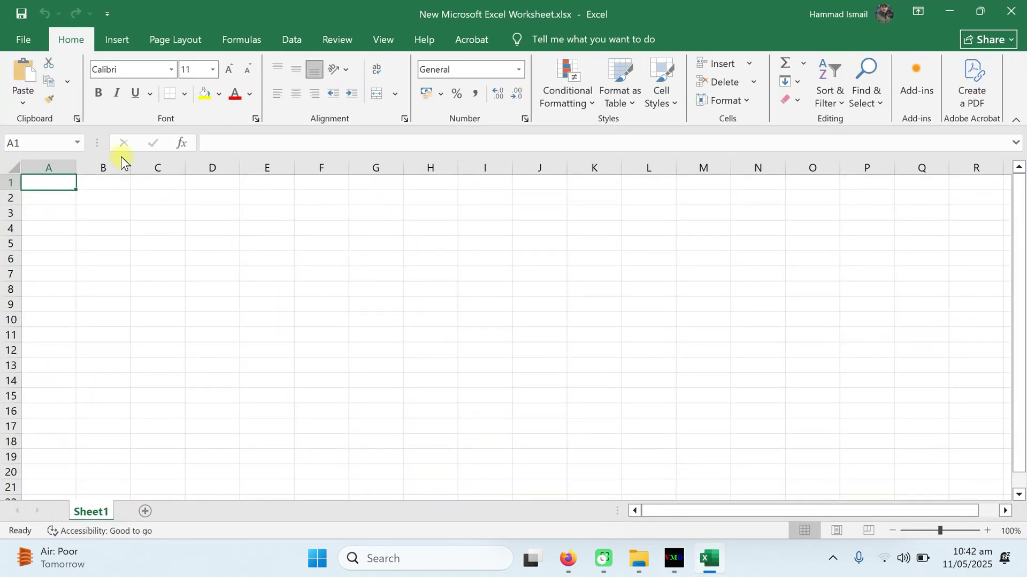
- Browse to the Desktop, show All Files (*.*), and select protein RMSD noh.dat
click(24, 47)
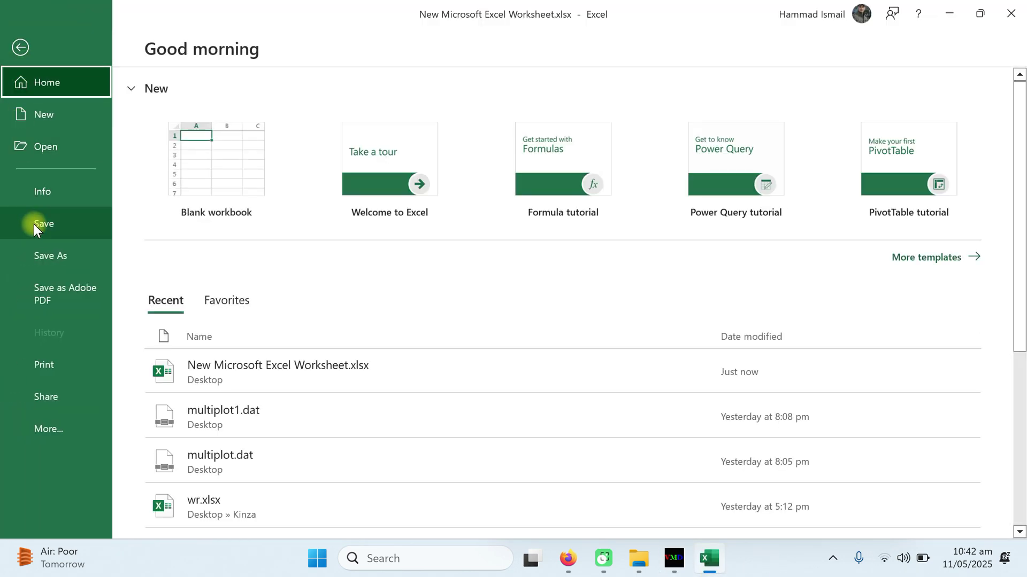
click(42, 156)
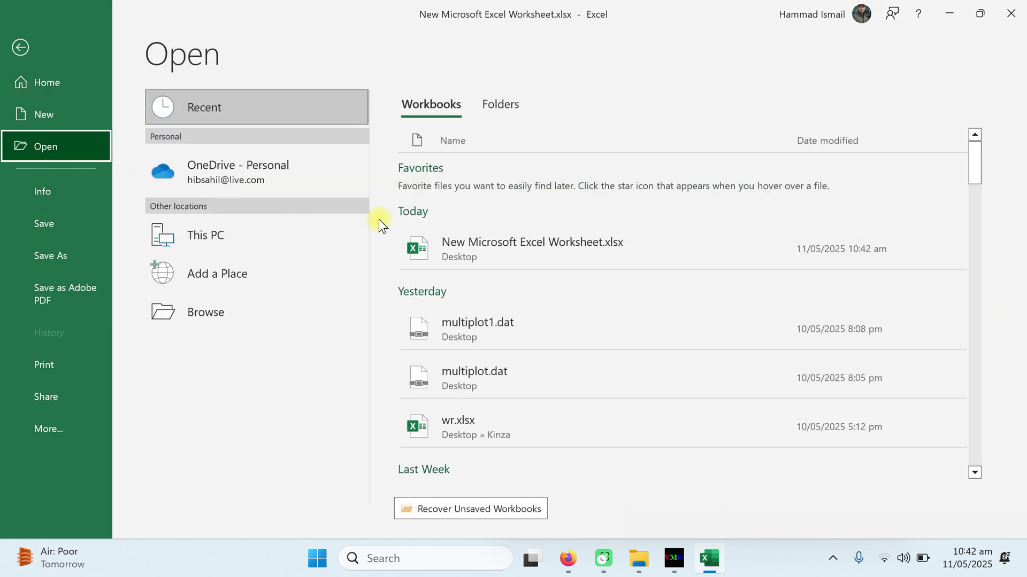
click(177, 307)
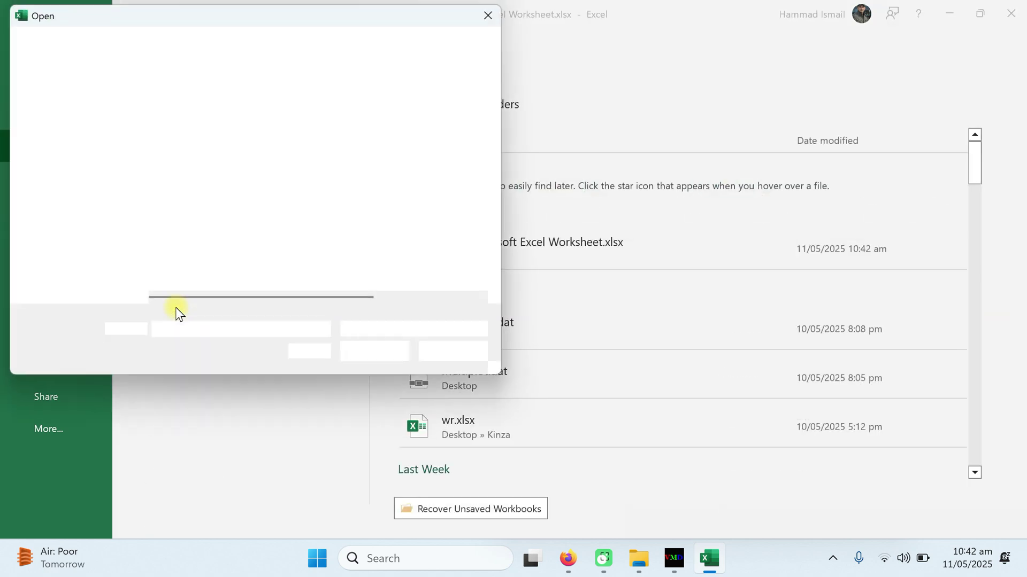
scroll(105, 216, down, 3)
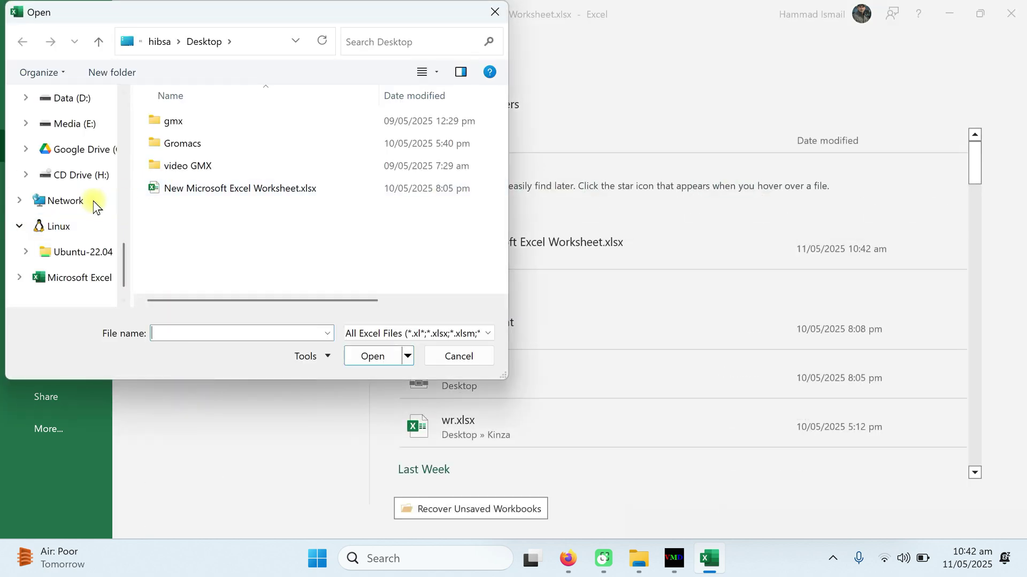
scroll(67, 215, up, 3)
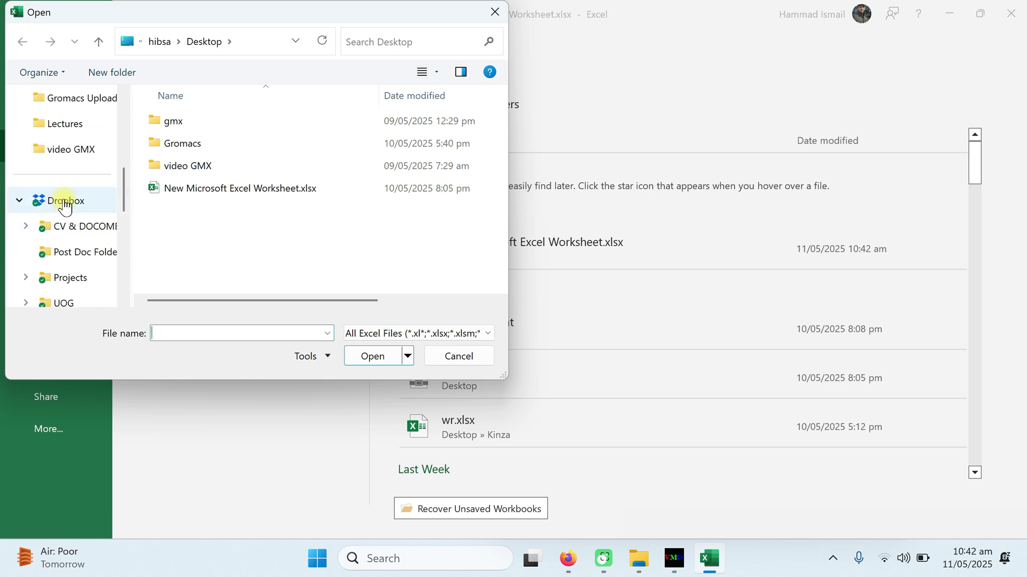
scroll(65, 206, up, 3)
click(64, 181)
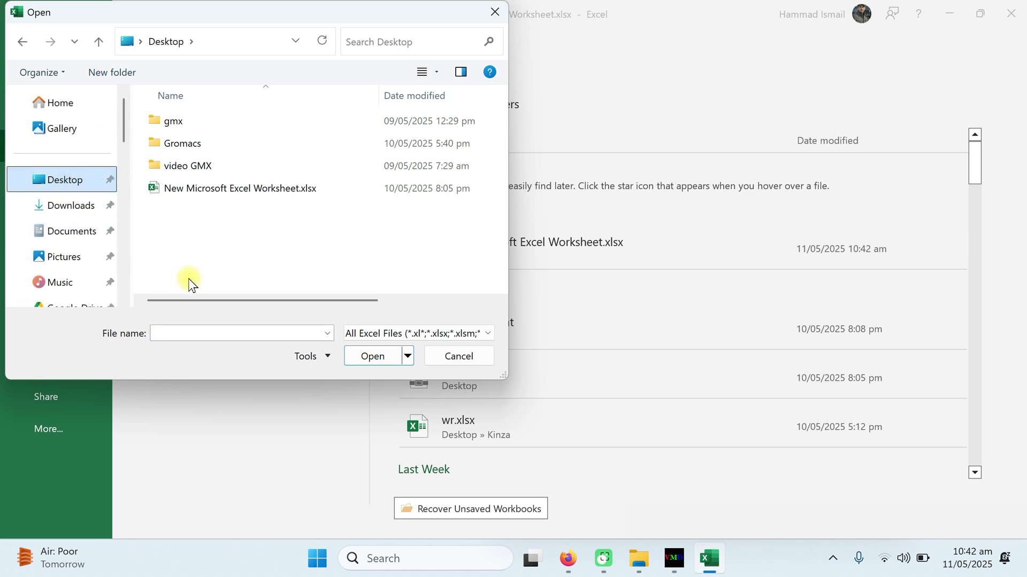
click(401, 333)
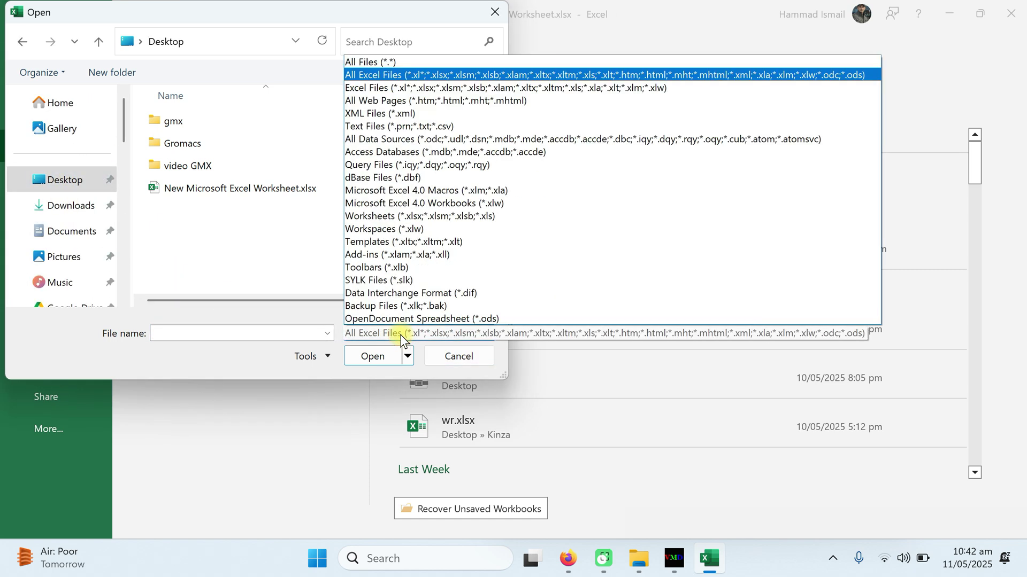
click(389, 62)
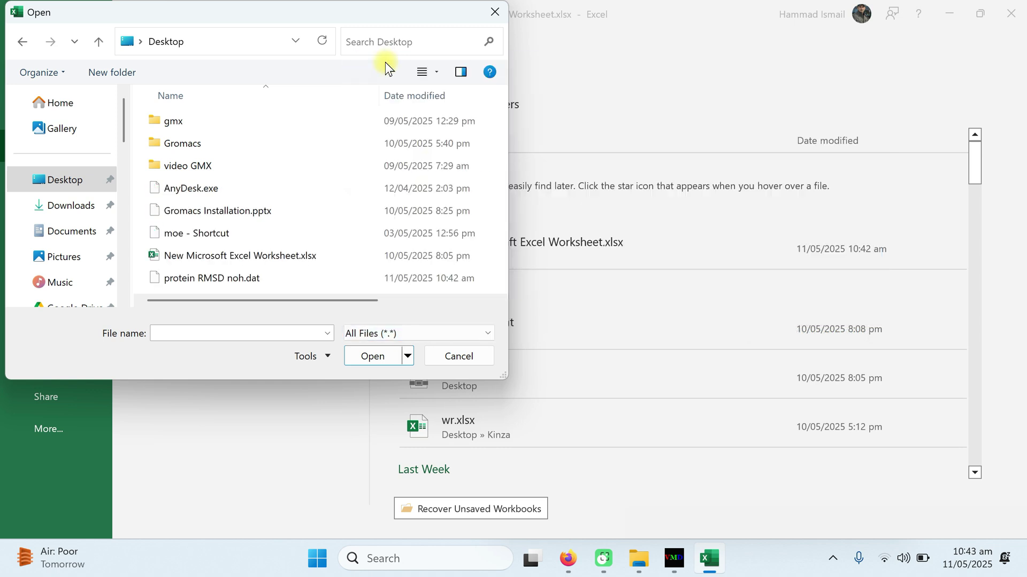
click(186, 280)
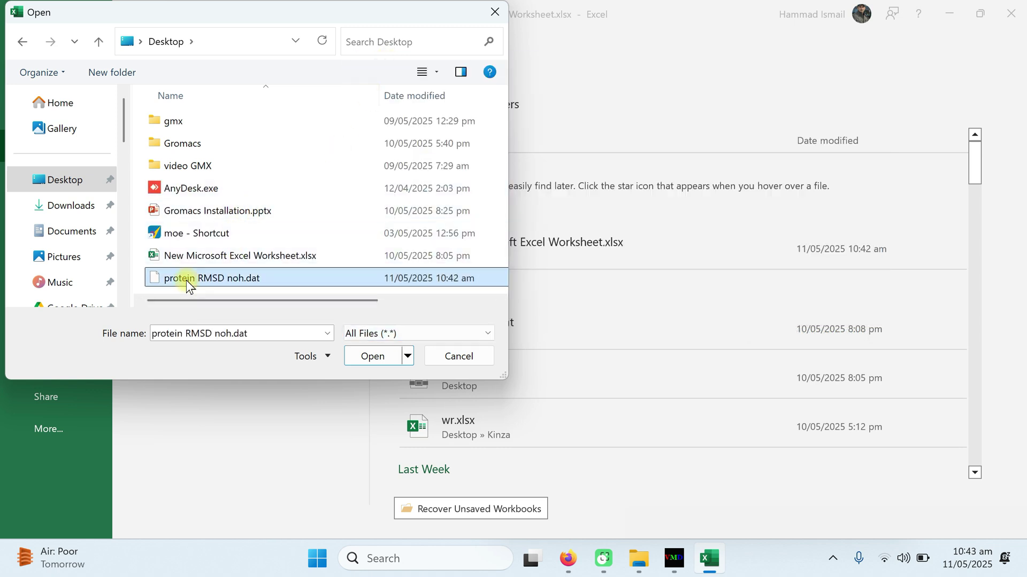
- Import protein RMSD noh.dat as space-delimited text, giving frames in column A and RMSD in column B
click(362, 355)
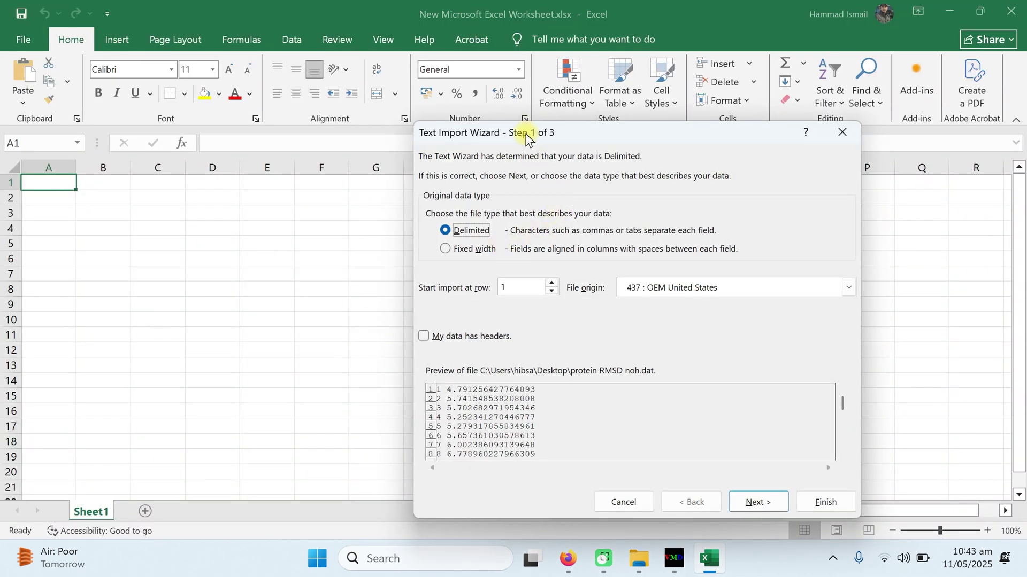
drag(526, 137, 509, 96)
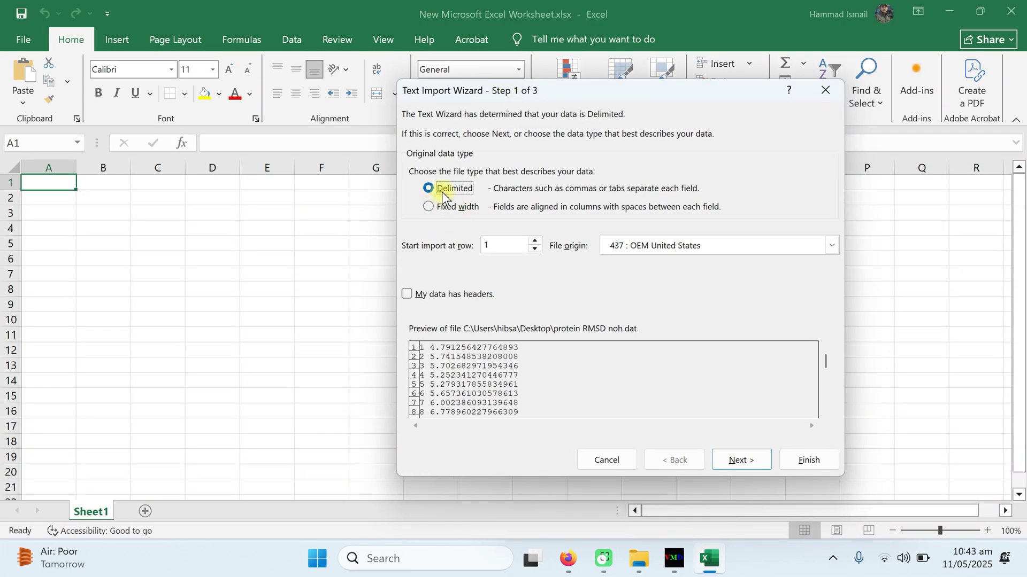
click(715, 462)
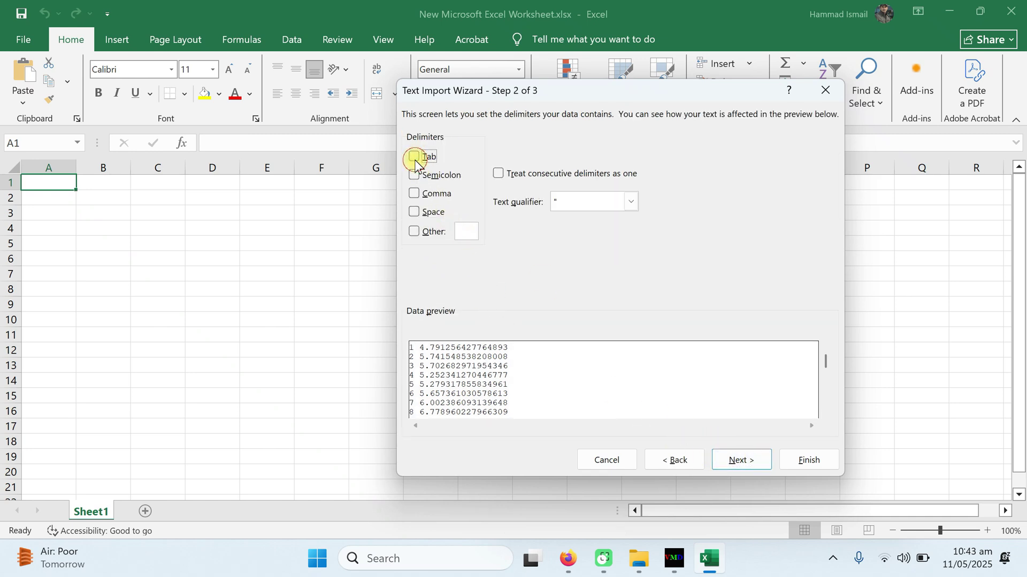
click(413, 212)
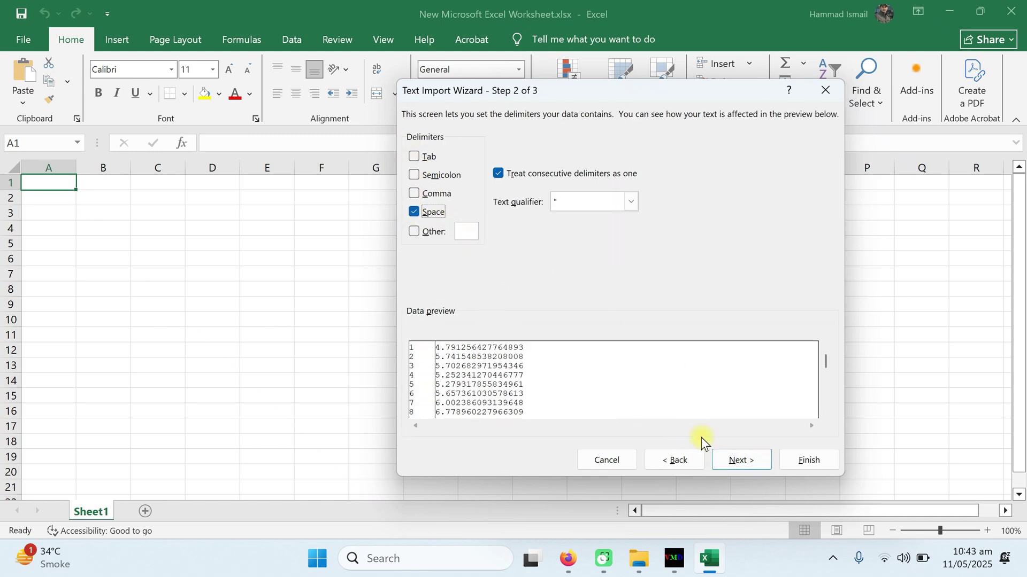
click(743, 461)
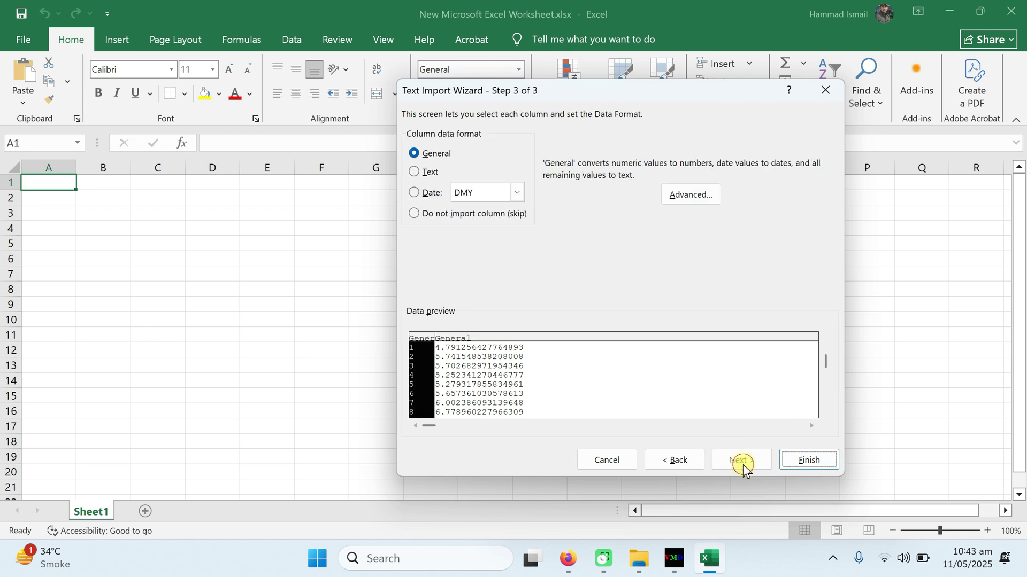
click(802, 460)
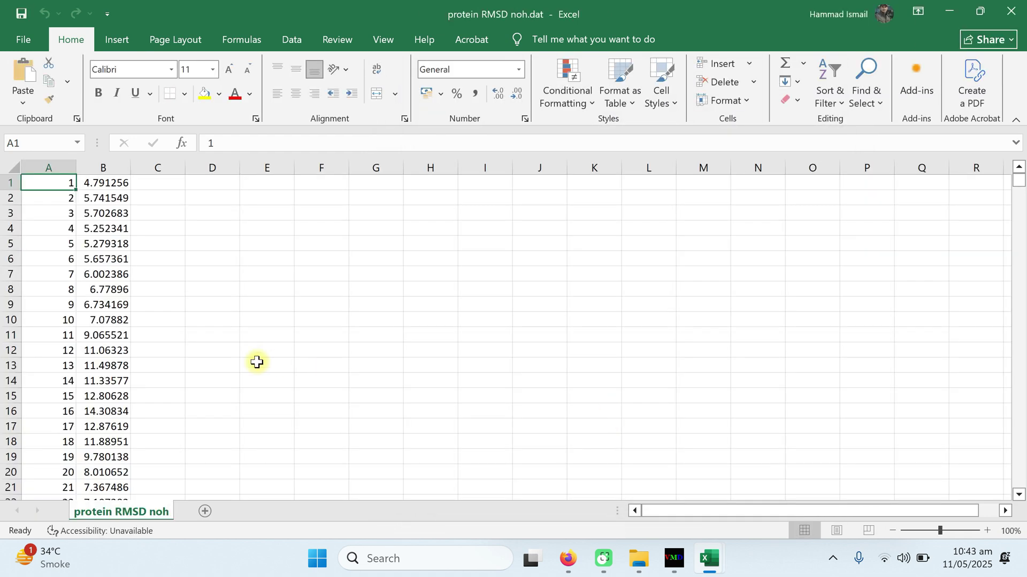
scroll(257, 362, down, 14)
scroll(257, 362, up, 11)
scroll(256, 362, up, 3)
- Select columns A and B and insert a Scatter with Smooth Lines and Markers chart
drag(1021, 182, 514, 217)
drag(60, 164, 98, 166)
click(107, 39)
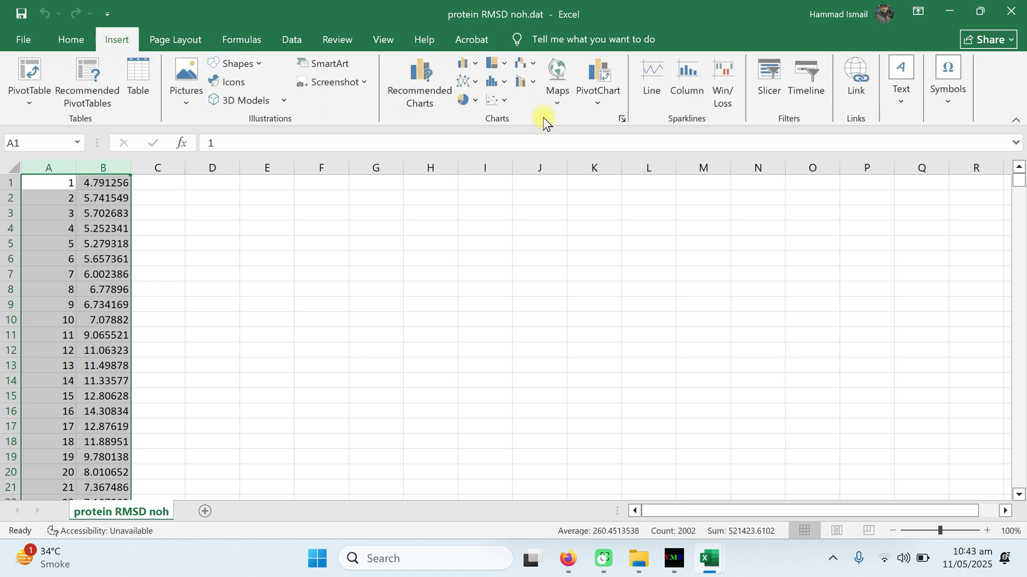
click(504, 102)
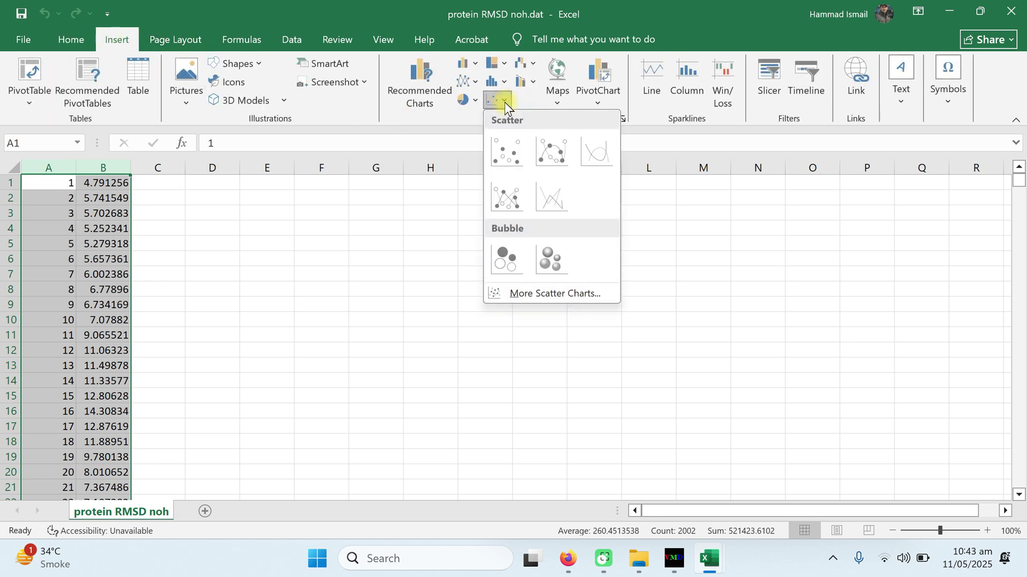
click(553, 152)
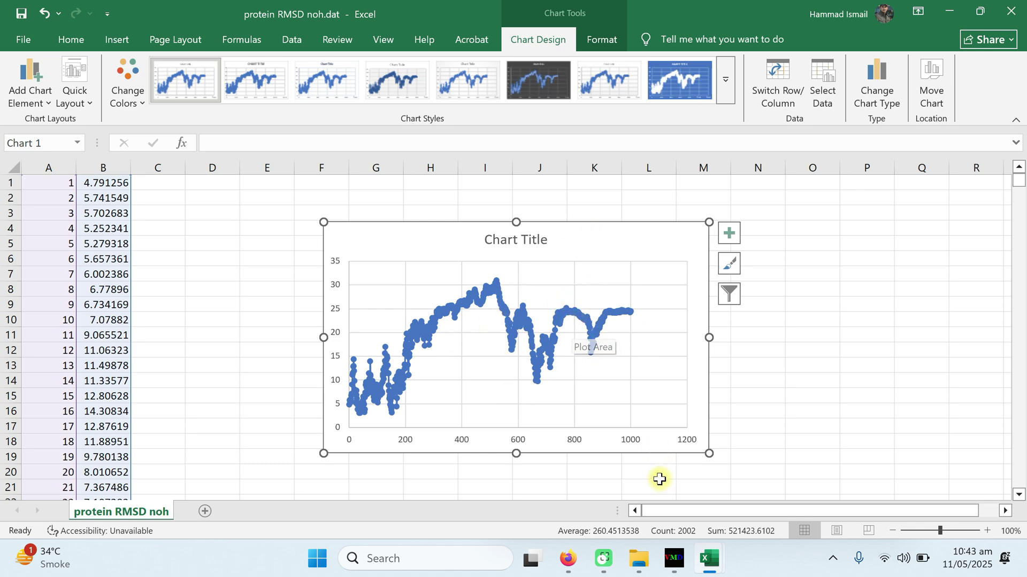
click(673, 557)
mouse_move(637, 469)
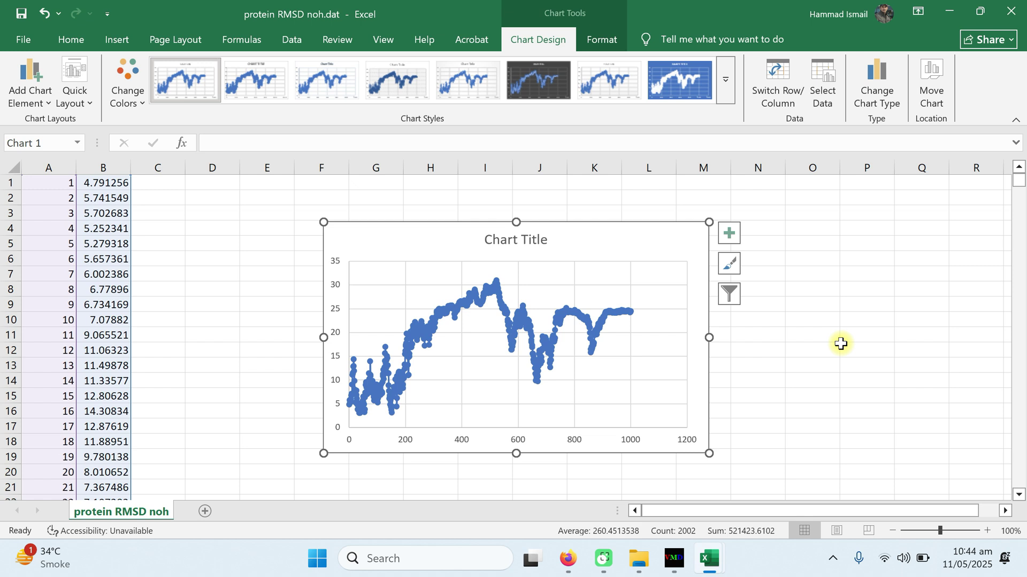
- Close the workbook saving changes to protein RMSD noh.dat, then close the blank Excel window
click(1013, 12)
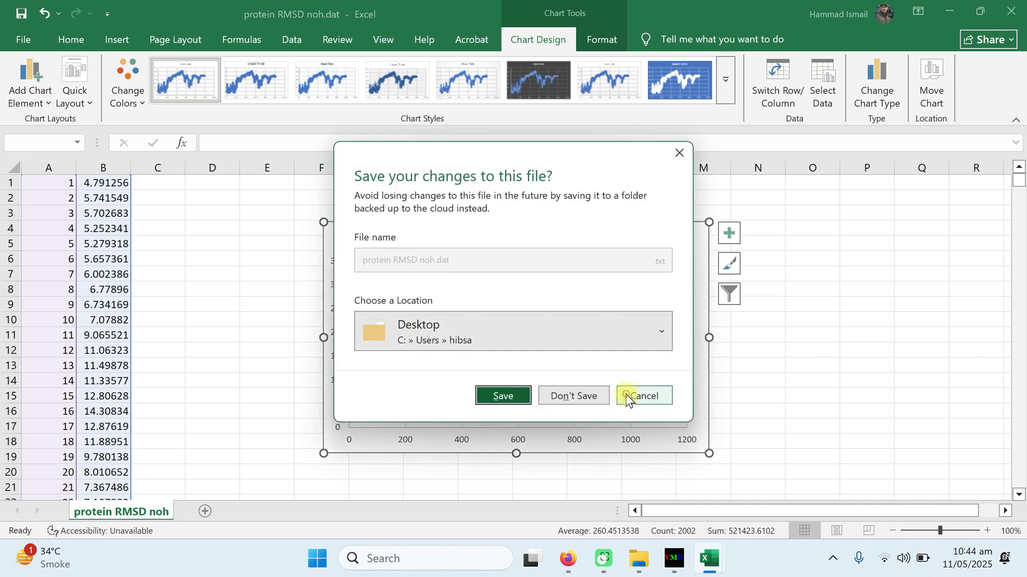
click(627, 396)
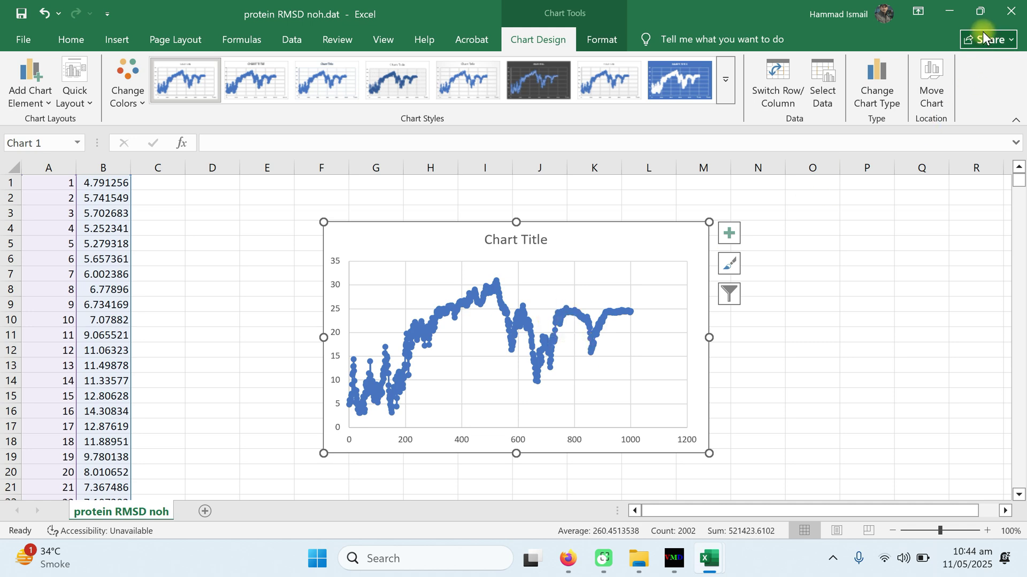
click(1011, 12)
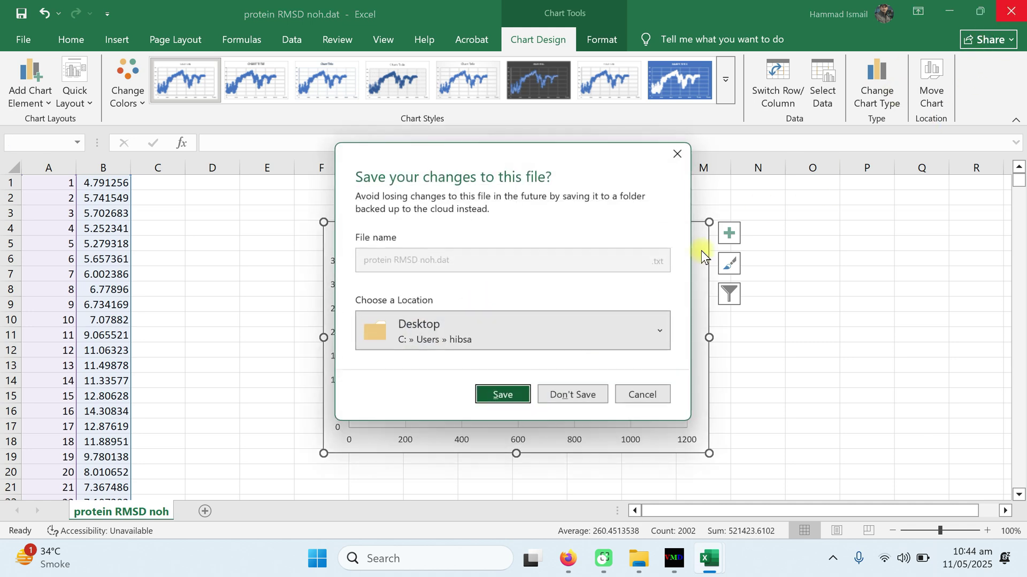
click(500, 395)
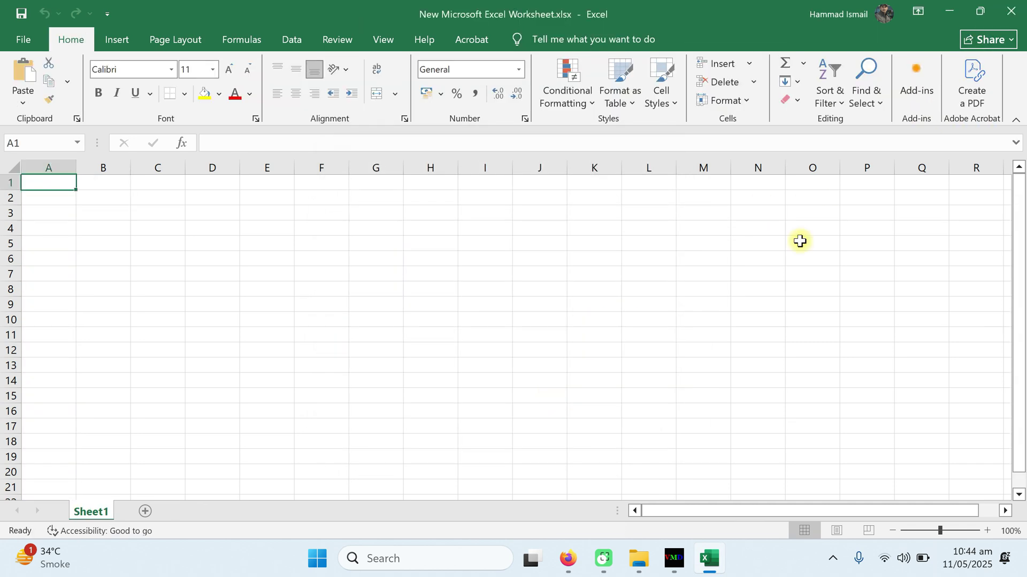
click(1011, 11)
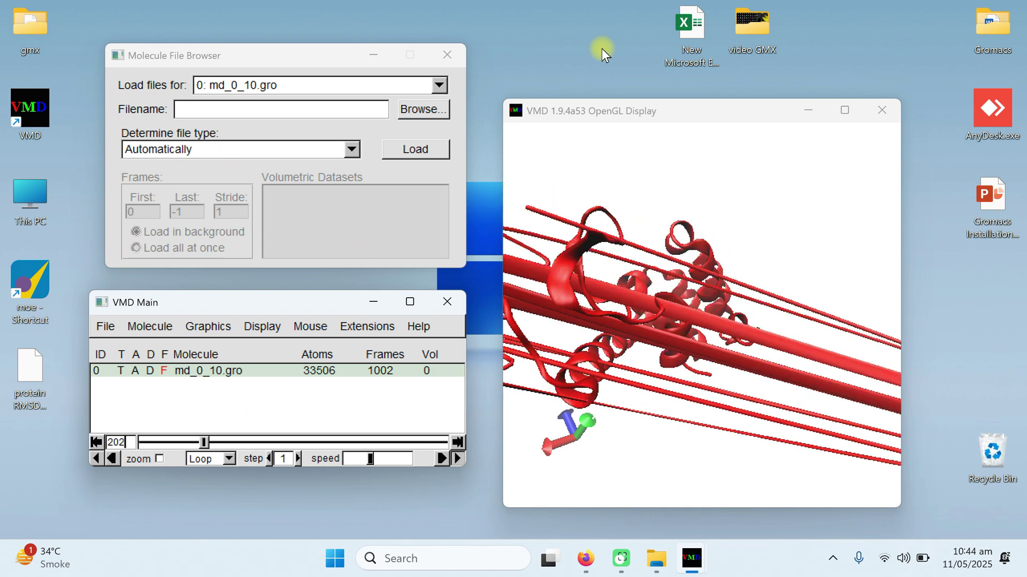
- Open Graphics > Representations and replace the 'all' selection text with 'resname'
click(207, 327)
click(220, 354)
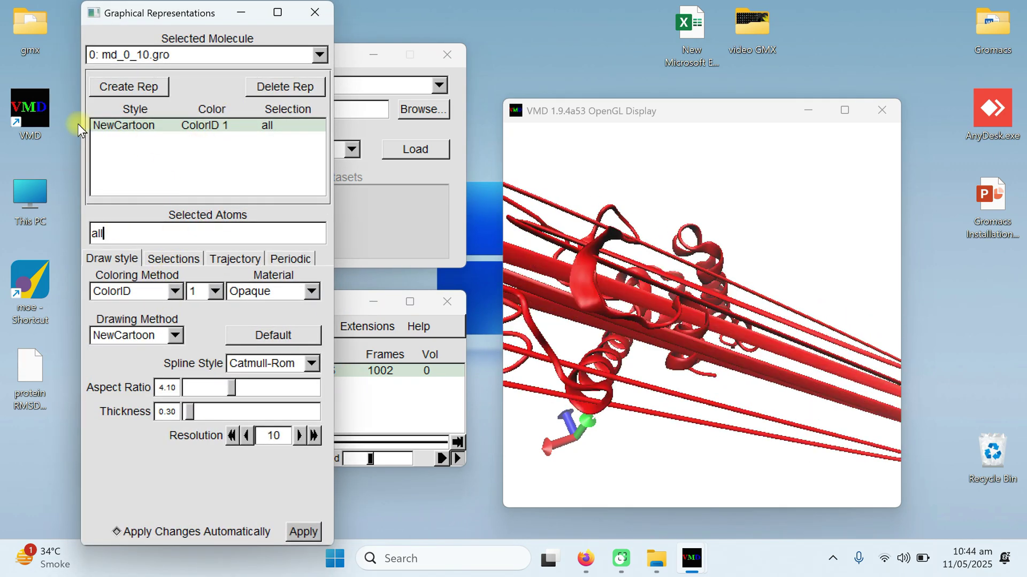
drag(127, 236, 55, 238)
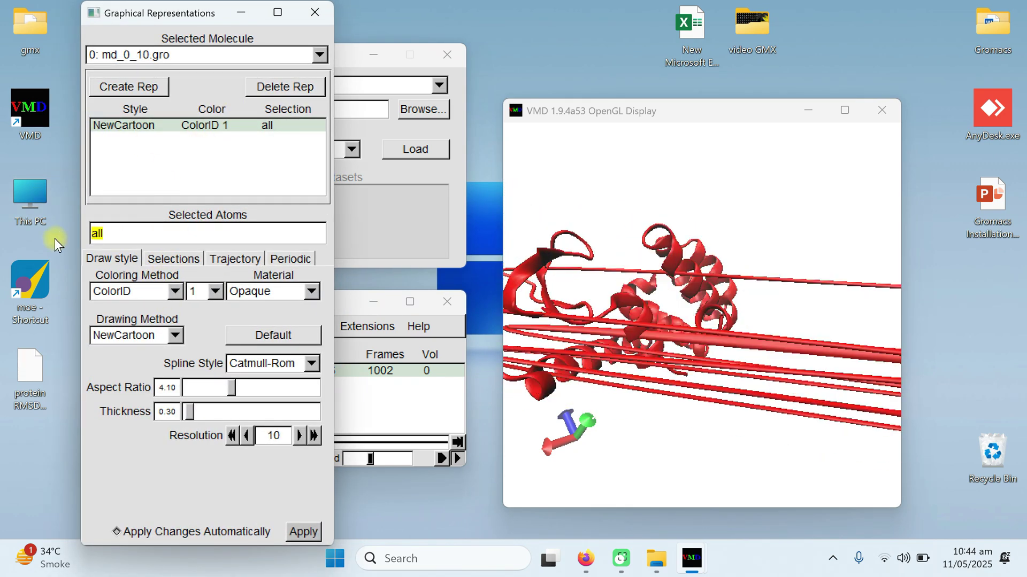
key(BackSpace)
text(res)
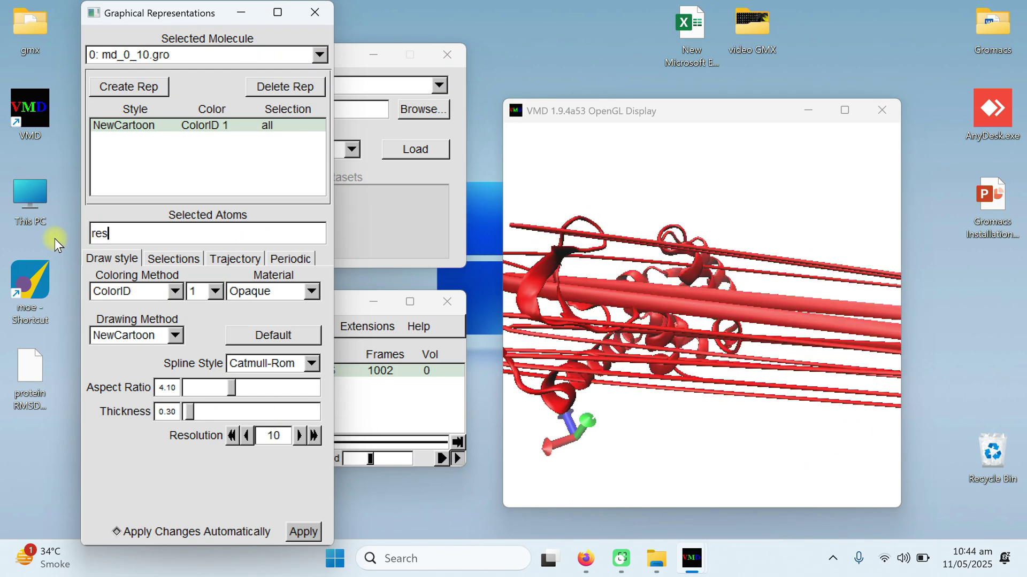
text(name)
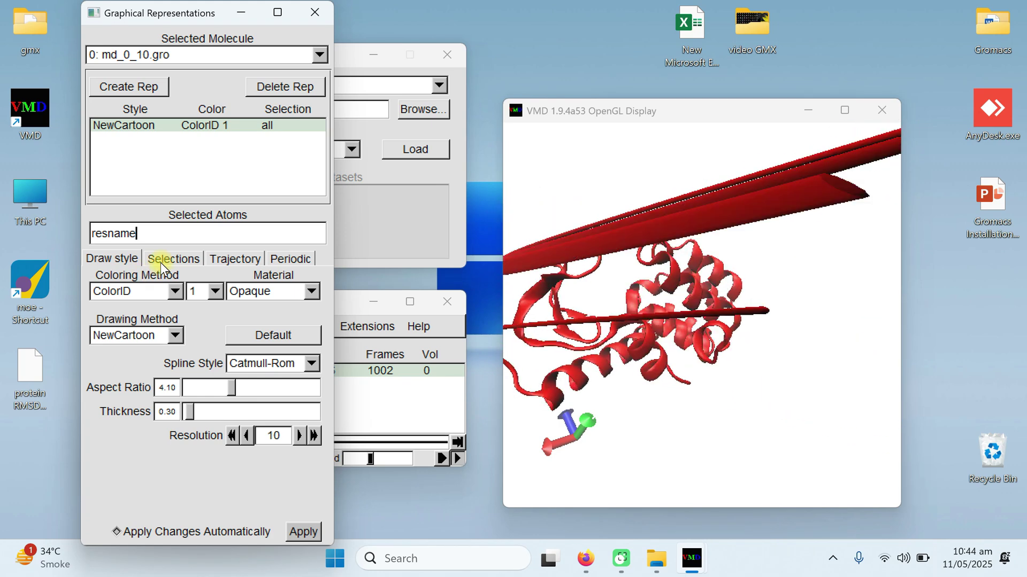
- Pick UNK from the Selections tab's resname values so Selected Atoms reads 'resname UNK'
click(161, 262)
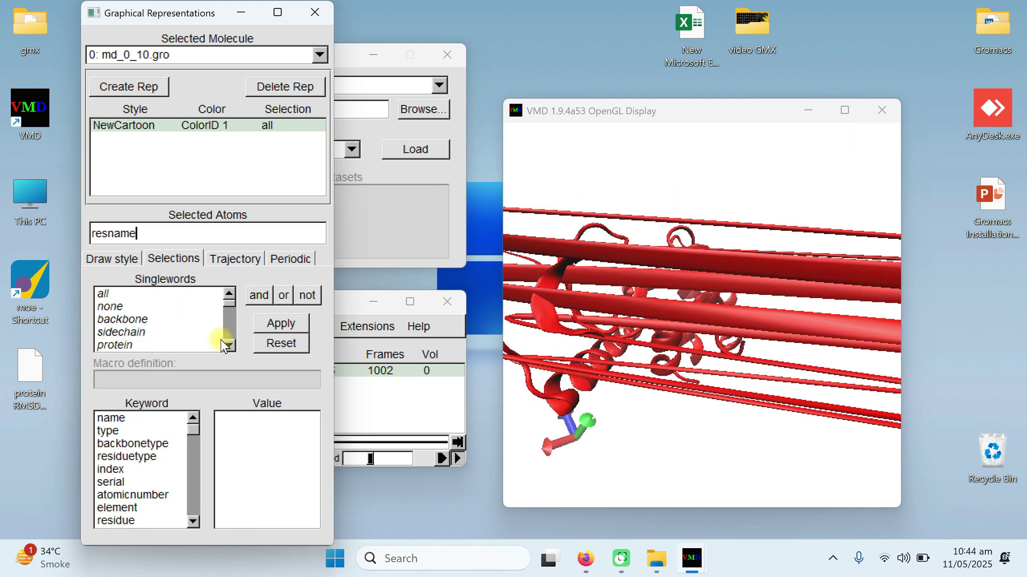
scroll(161, 502, down, 4)
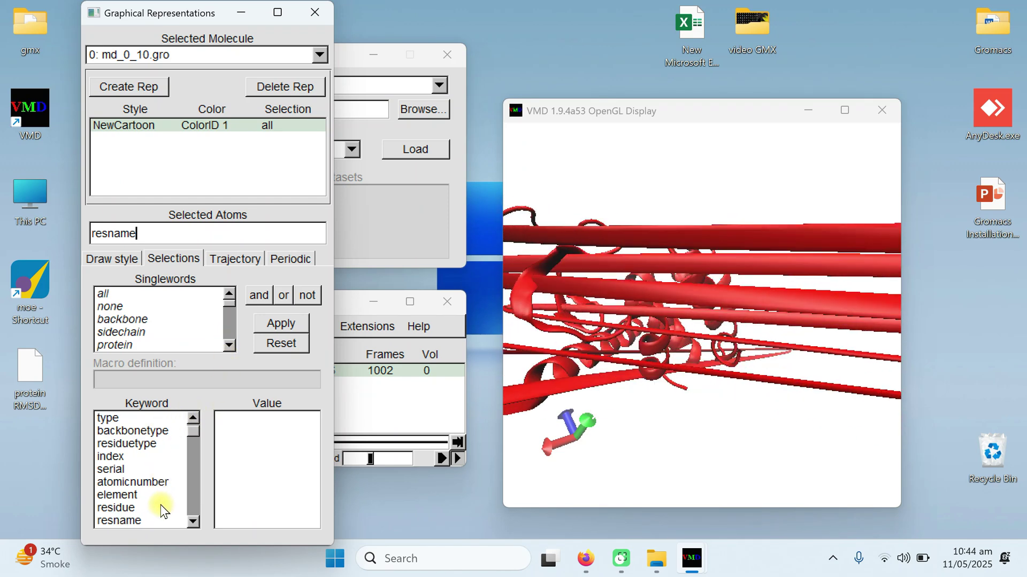
scroll(154, 503, up, 1)
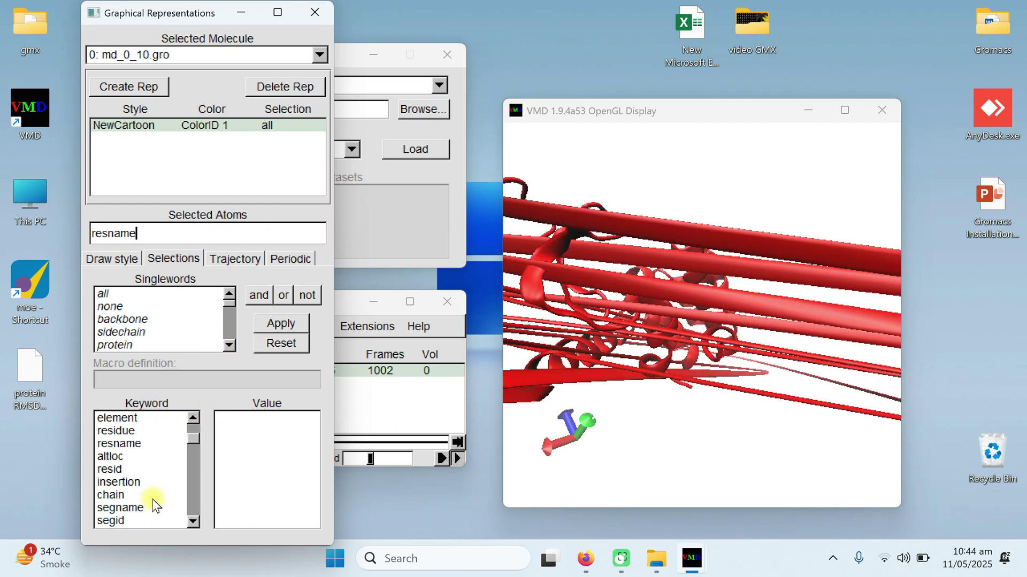
click(125, 445)
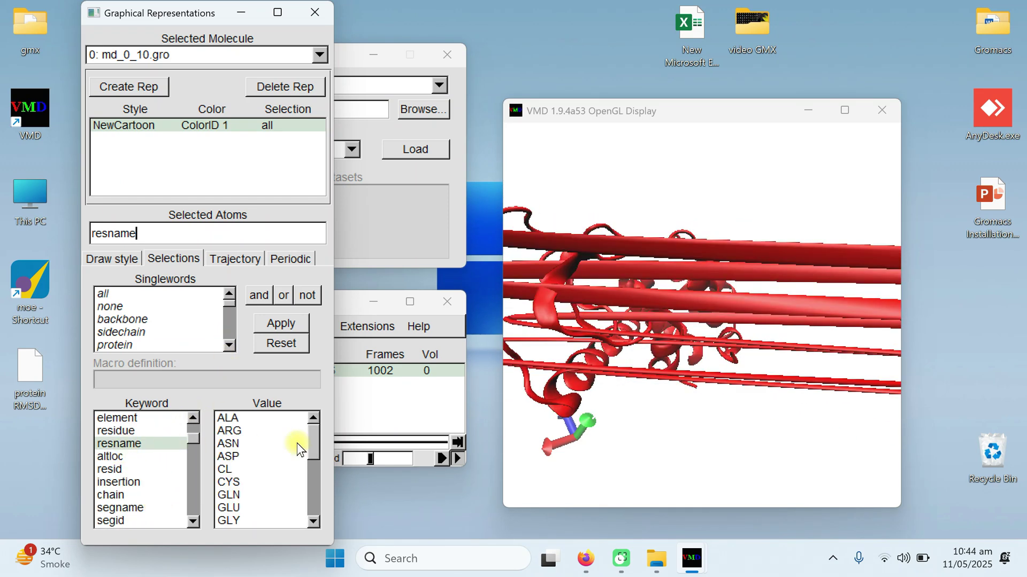
drag(311, 438, 291, 504)
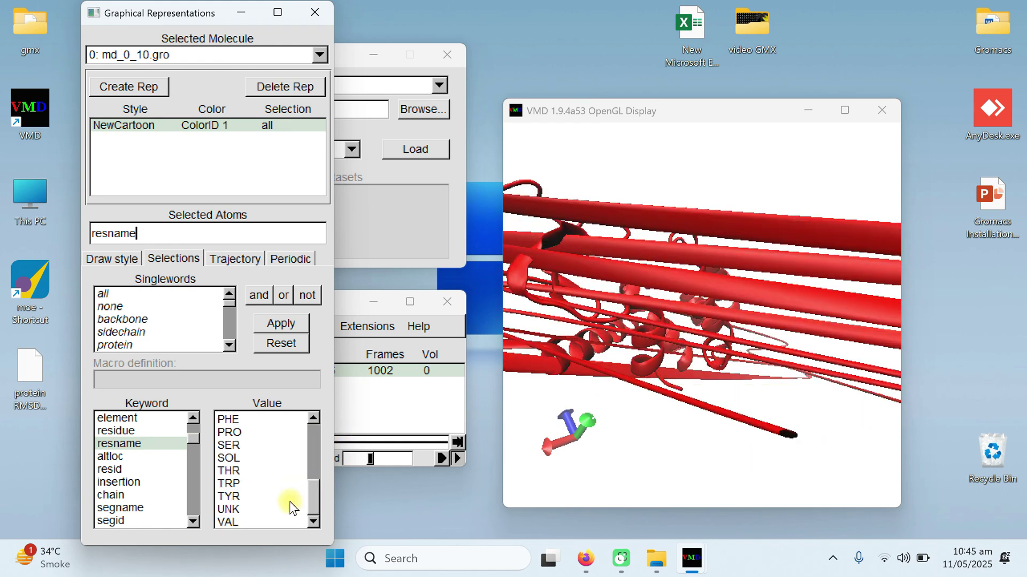
click(274, 510)
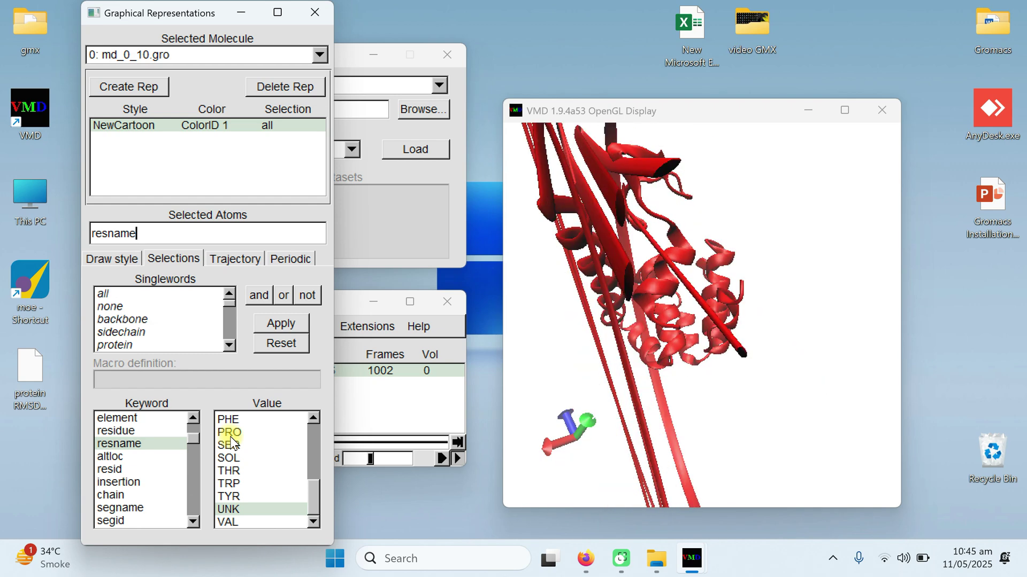
double_click(233, 509)
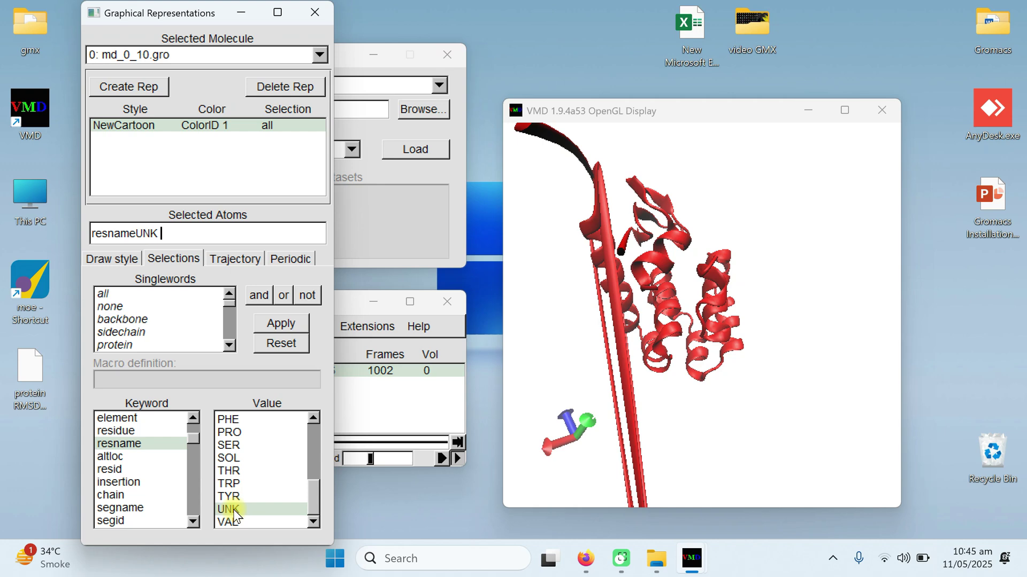
click(140, 235)
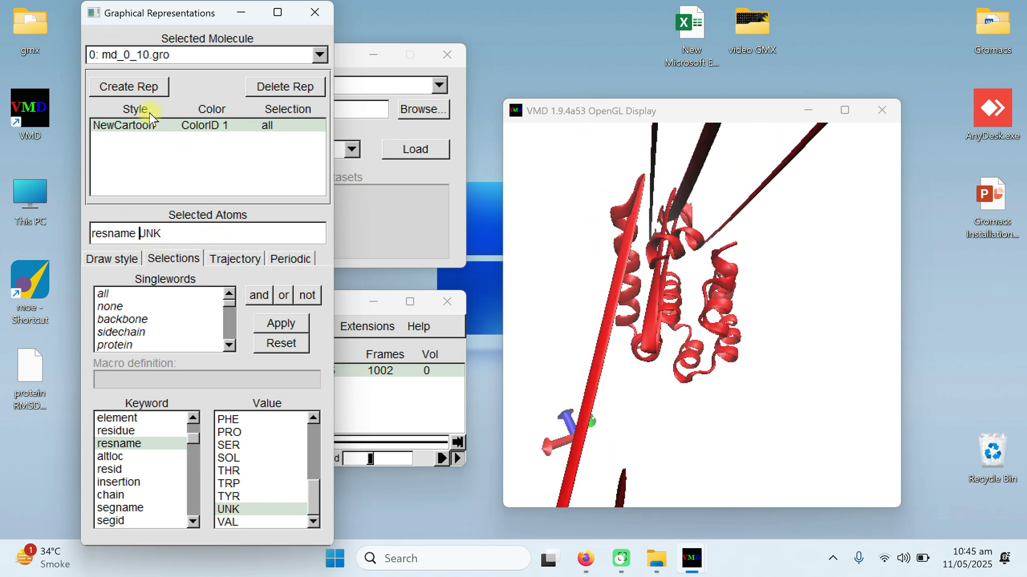
- Add a second representation for resname UNK and widen the Graphical Representations window
click(146, 85)
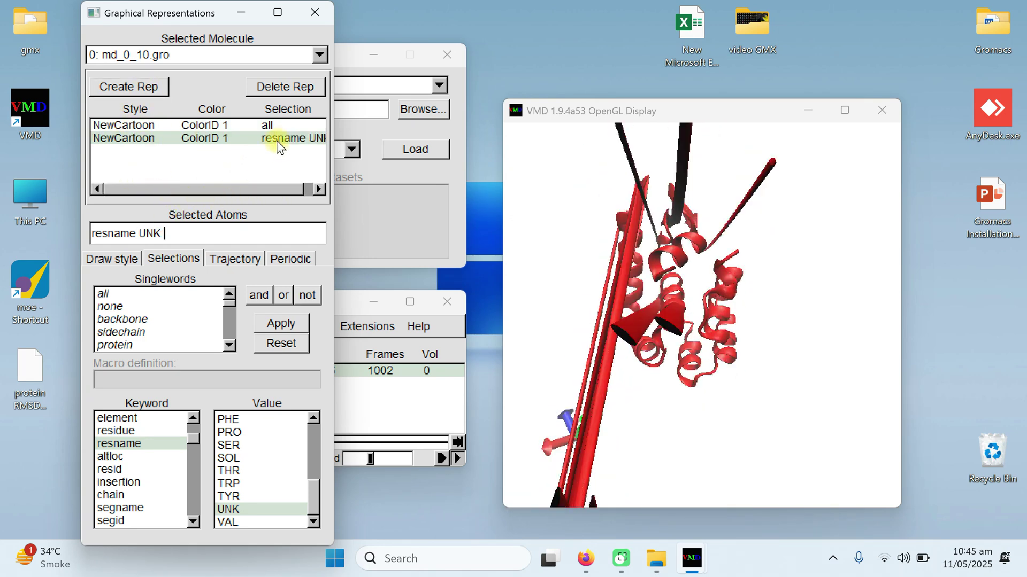
drag(334, 144, 426, 144)
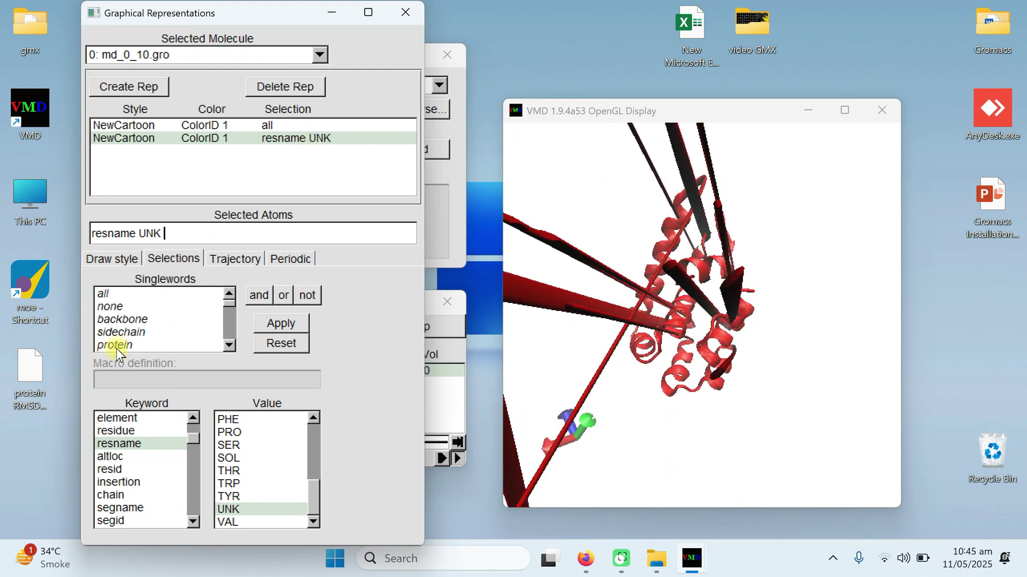
click(108, 260)
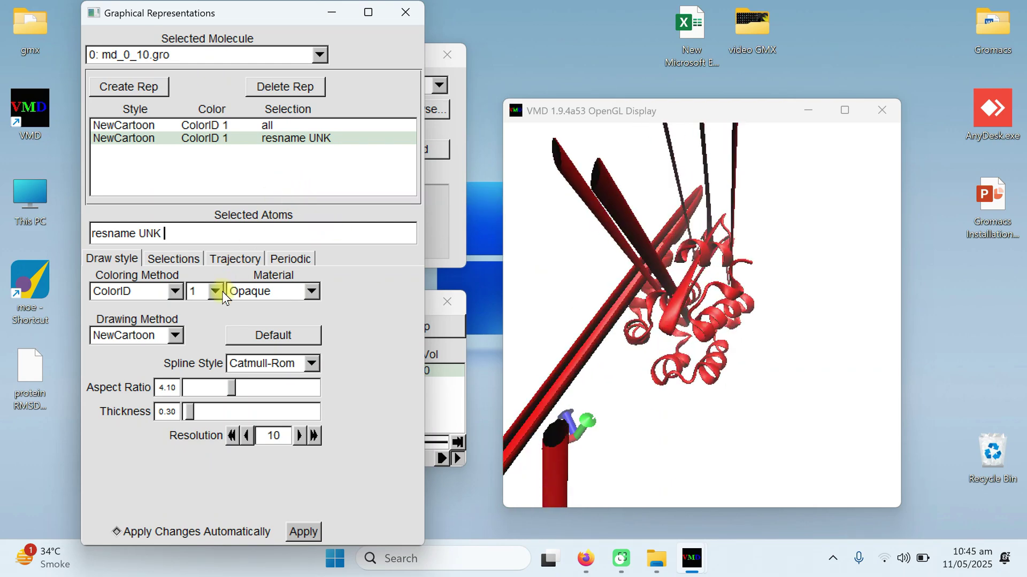
- Draw the resname UNK ligand as Lines in blue (ColorID 0) and rotate the view
click(174, 337)
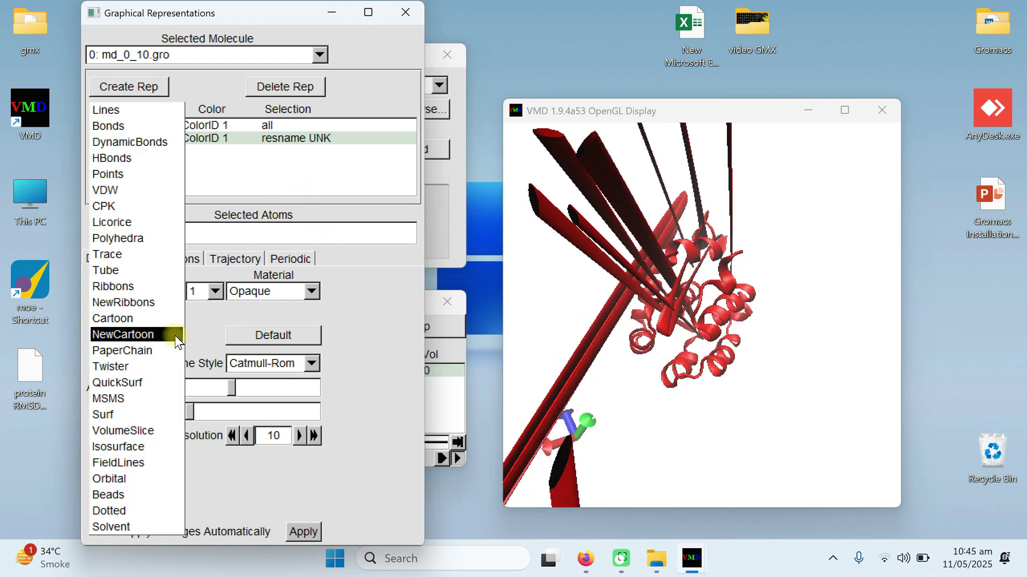
click(113, 111)
click(679, 344)
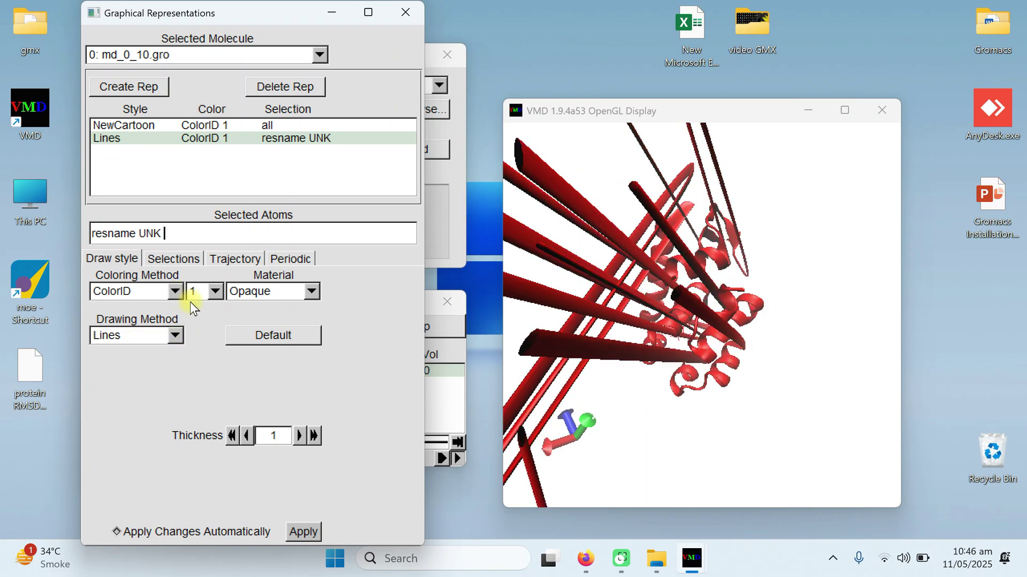
click(214, 296)
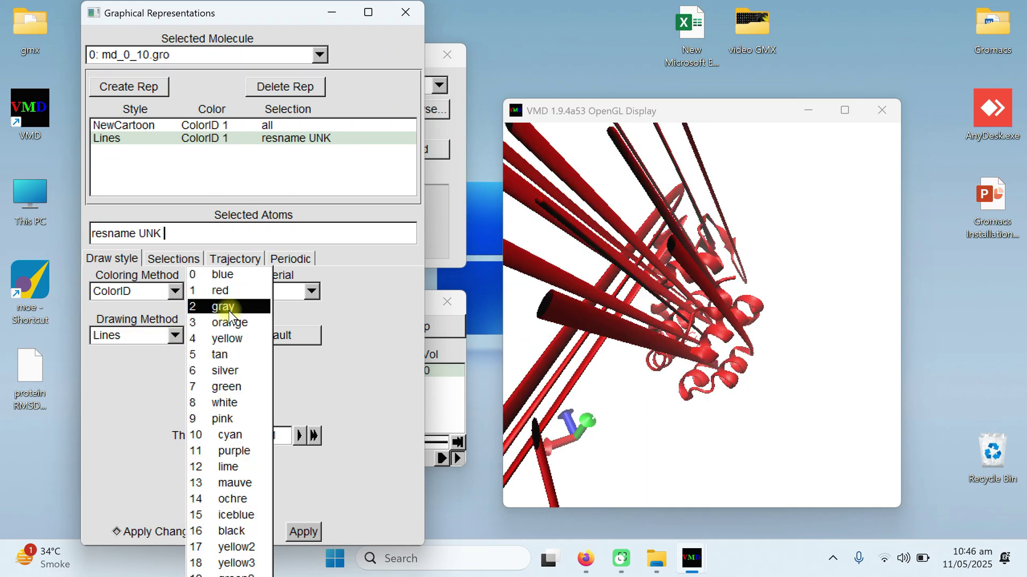
click(227, 274)
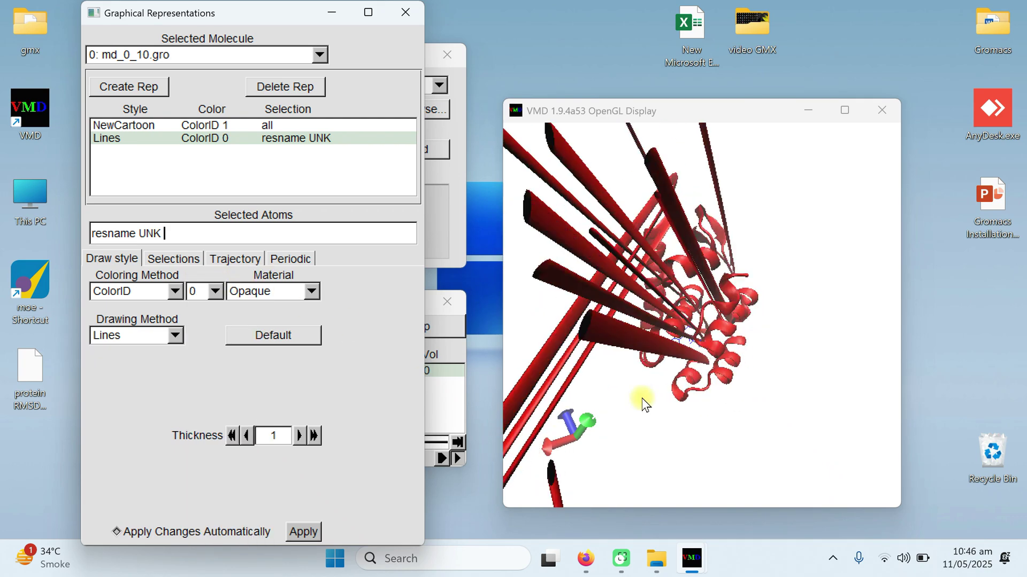
scroll(664, 383, up, 5)
drag(664, 383, 686, 403)
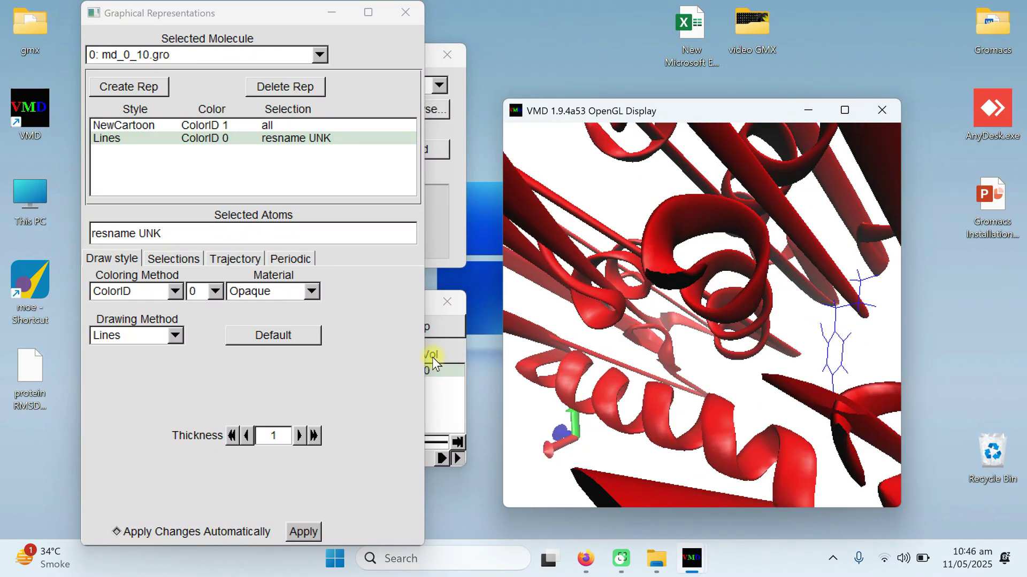
- Try yellow (4) and black (16) for the ligand lines, then return to blue (0)
click(214, 294)
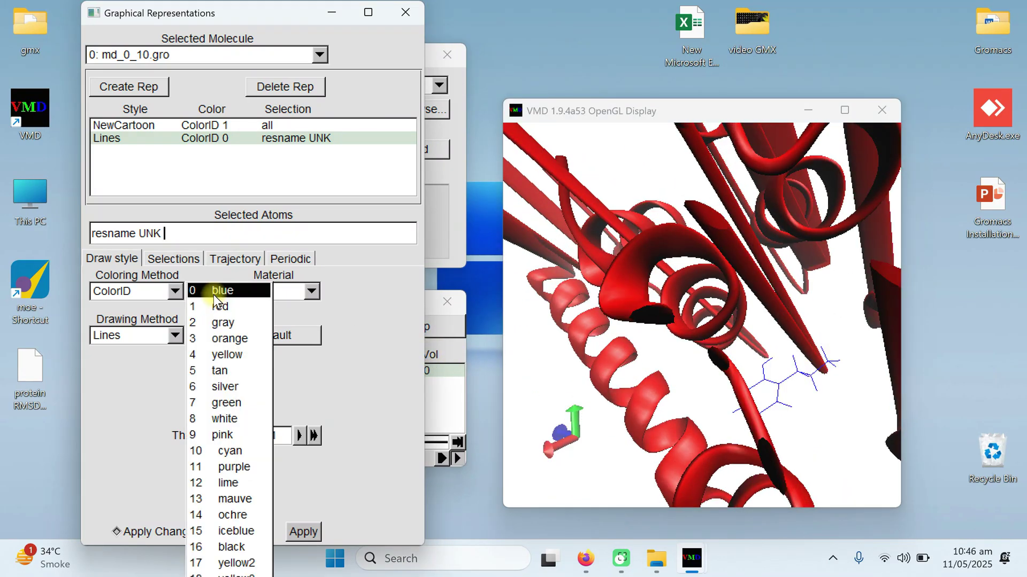
click(220, 354)
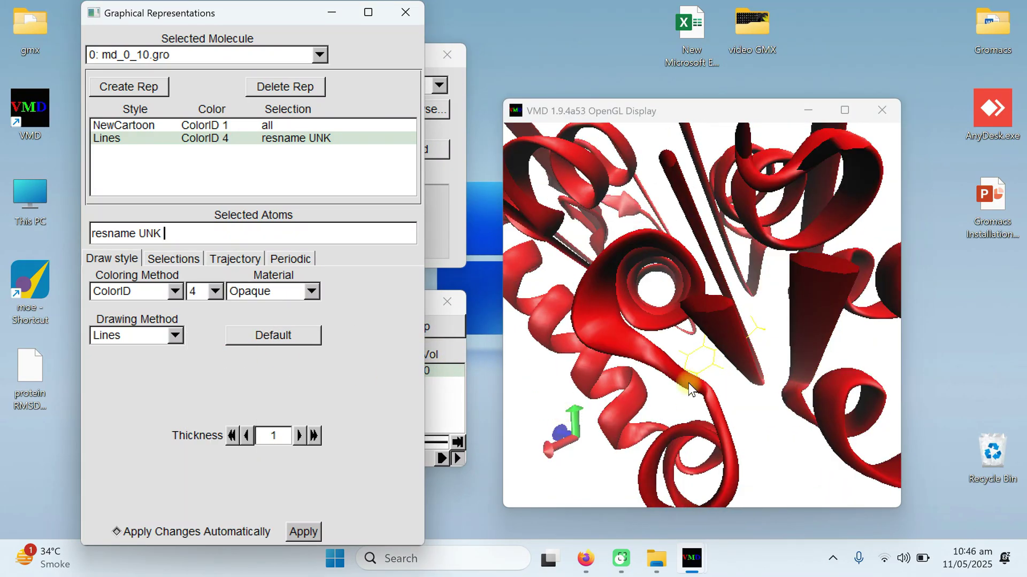
click(208, 292)
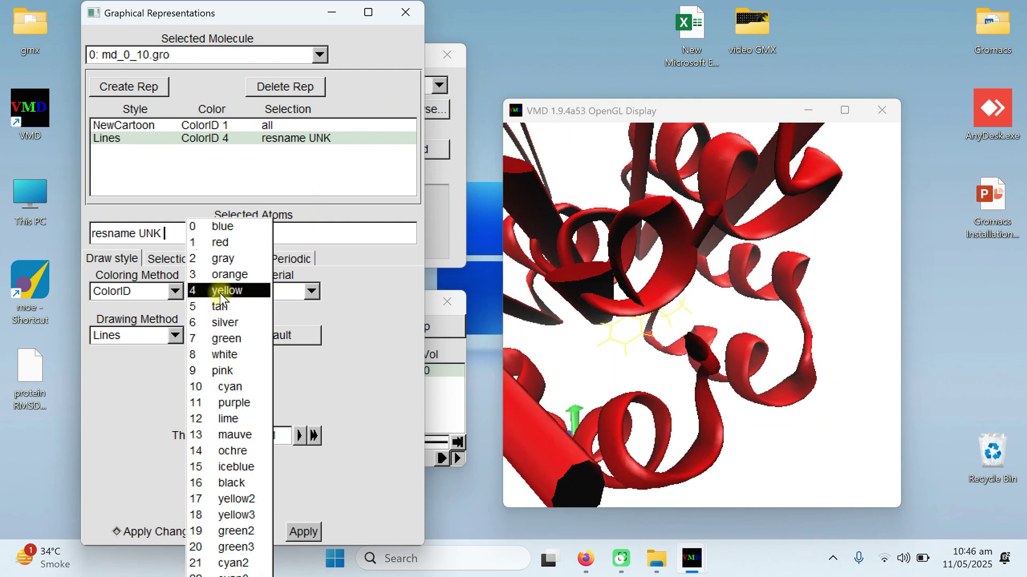
click(231, 483)
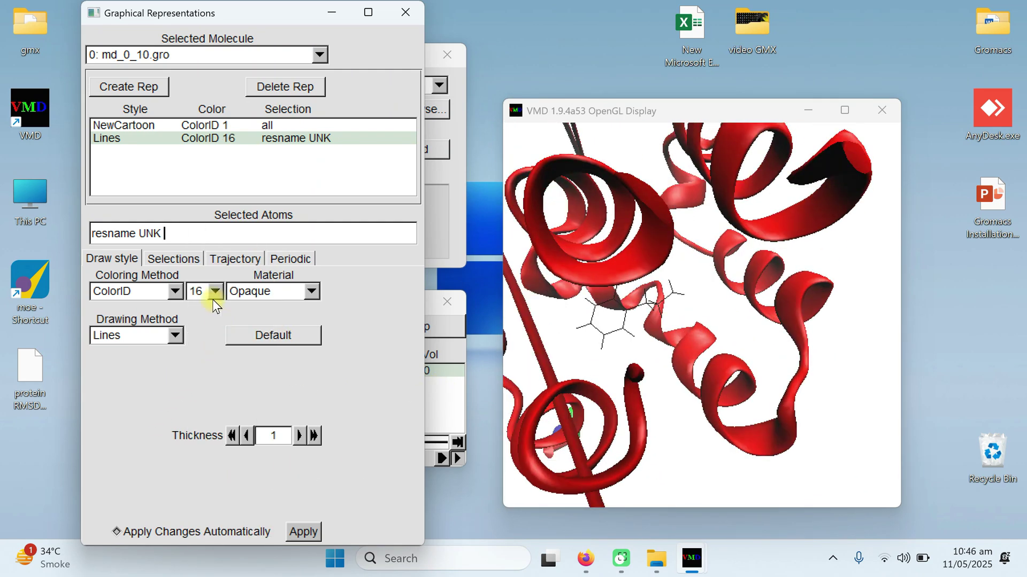
click(214, 292)
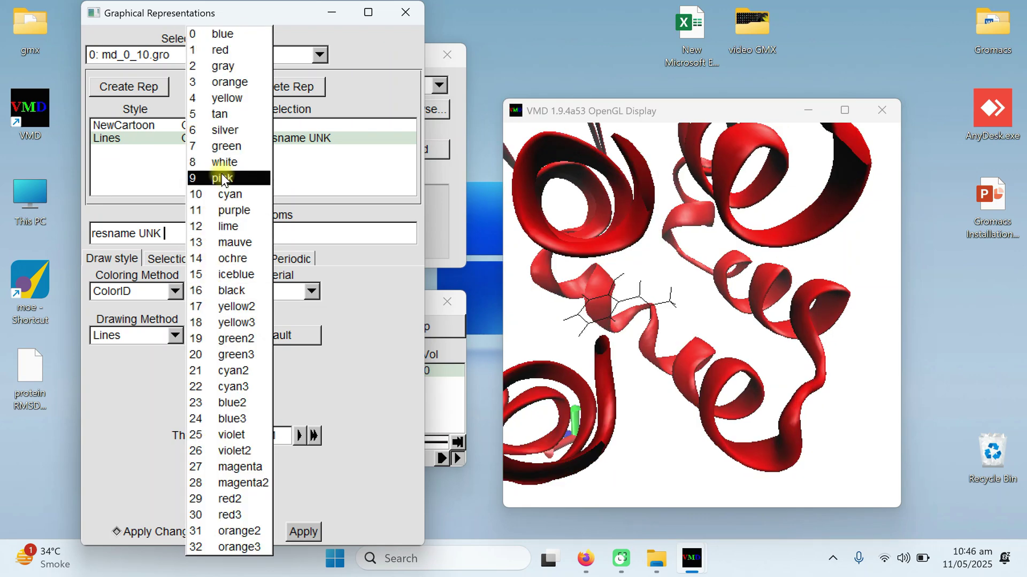
click(249, 37)
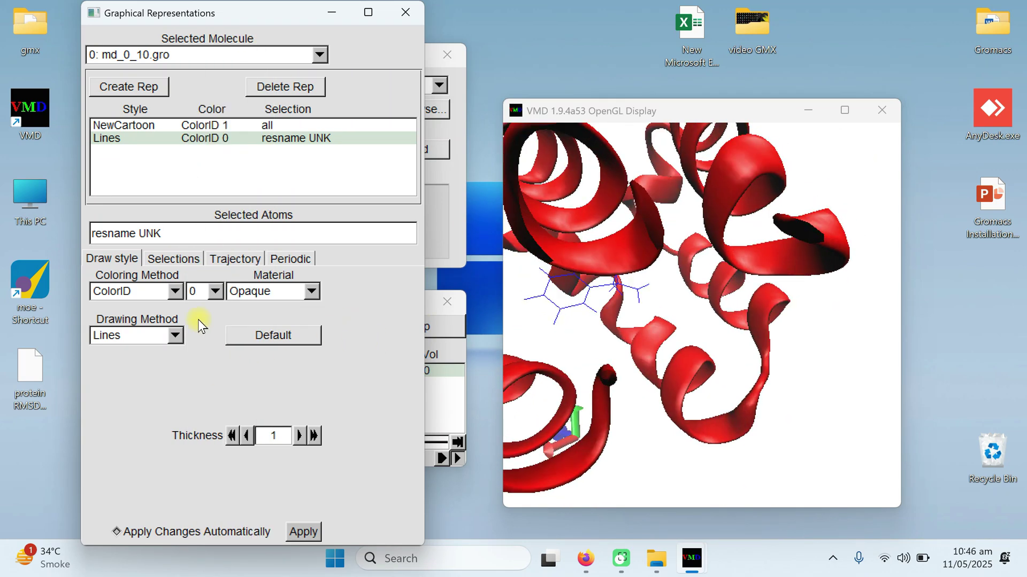
- Redraw the ligand as blue Bonds, reorient and zoom the display, and apply the change
click(175, 336)
click(148, 352)
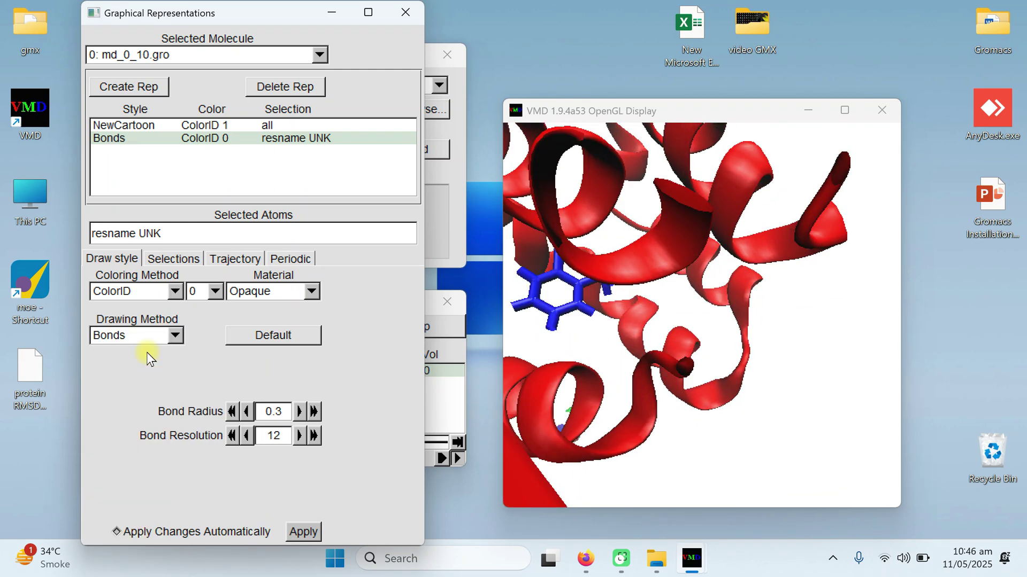
click(685, 345)
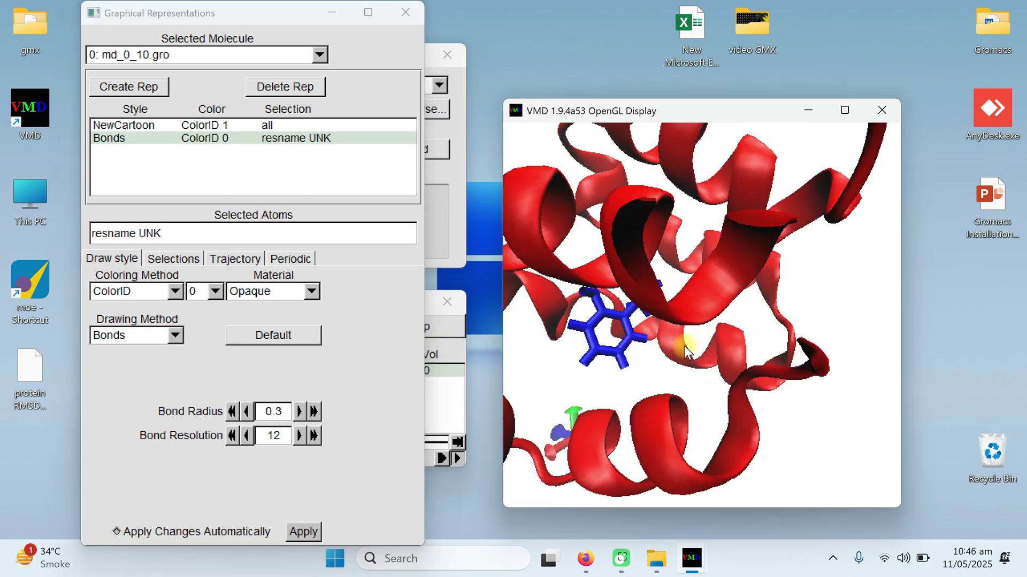
drag(684, 346, 707, 314)
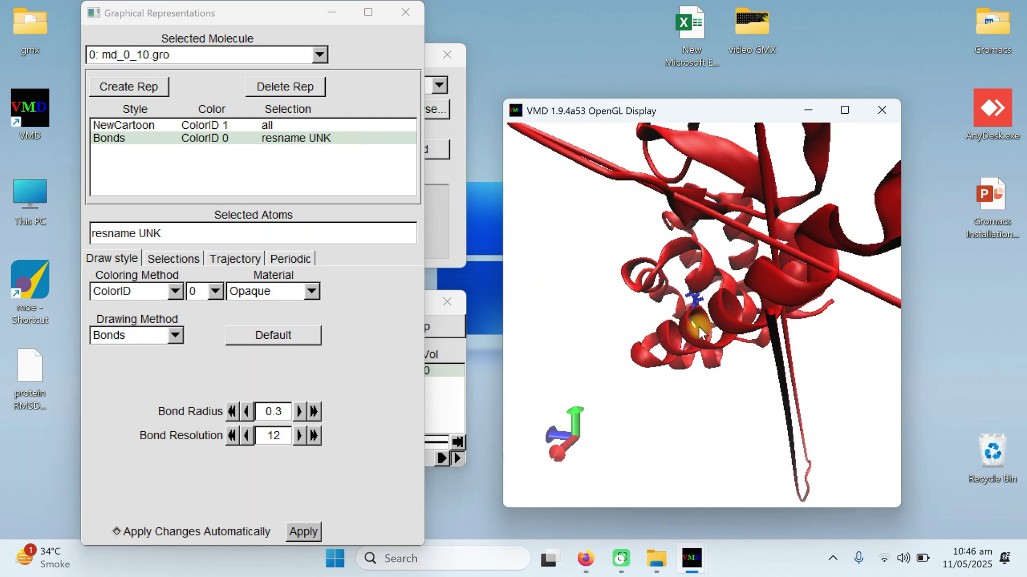
scroll(698, 329, up, 6)
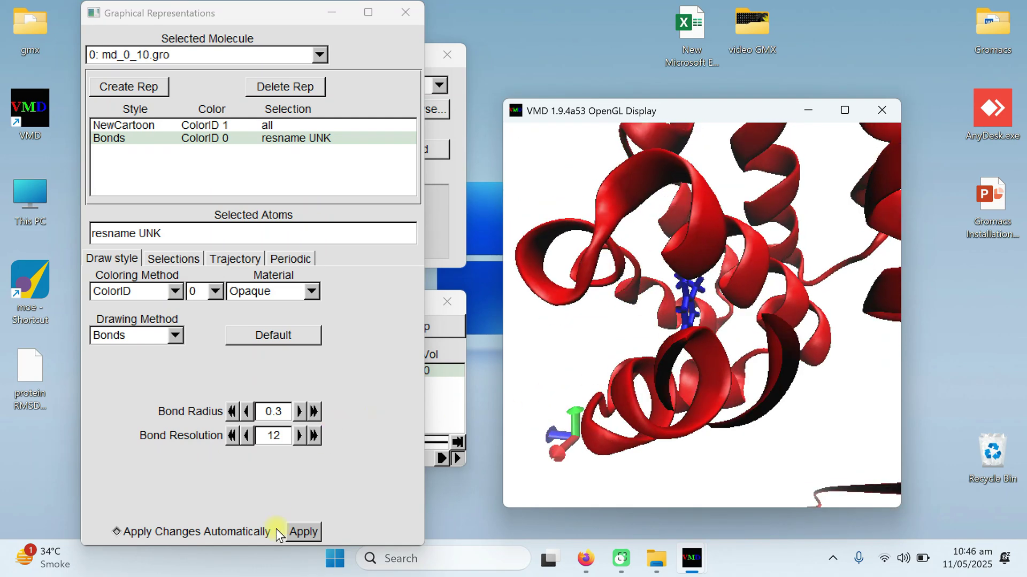
click(306, 535)
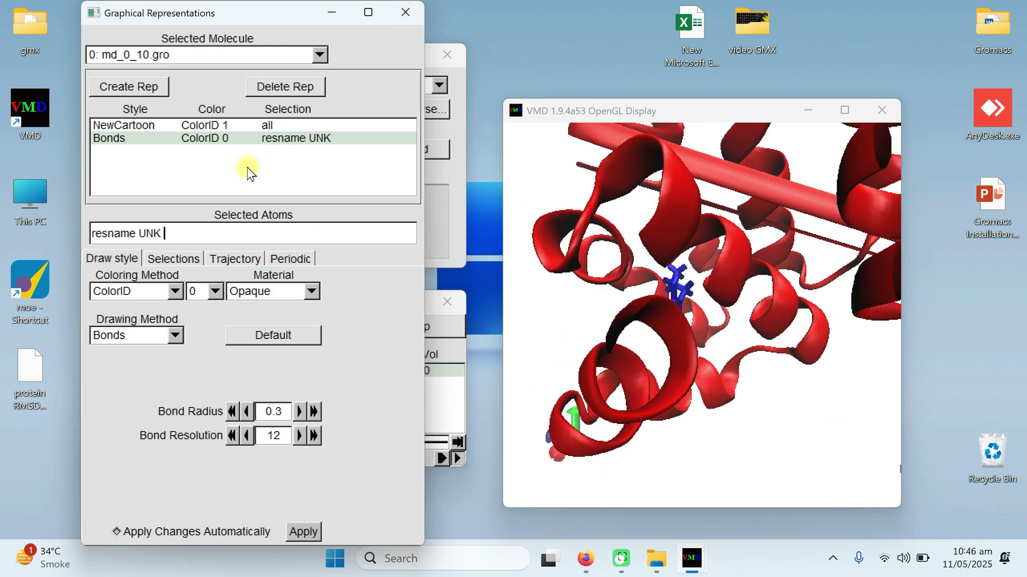
triple_click(168, 234)
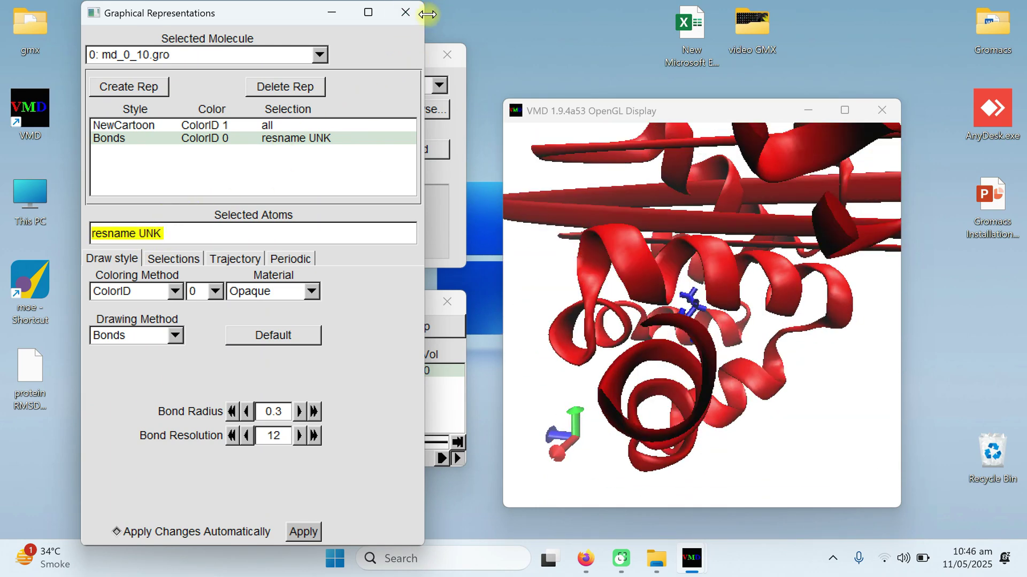
- Close the representations window and launch the RMSD Trajectory Tool from Extensions > Analysis
click(406, 12)
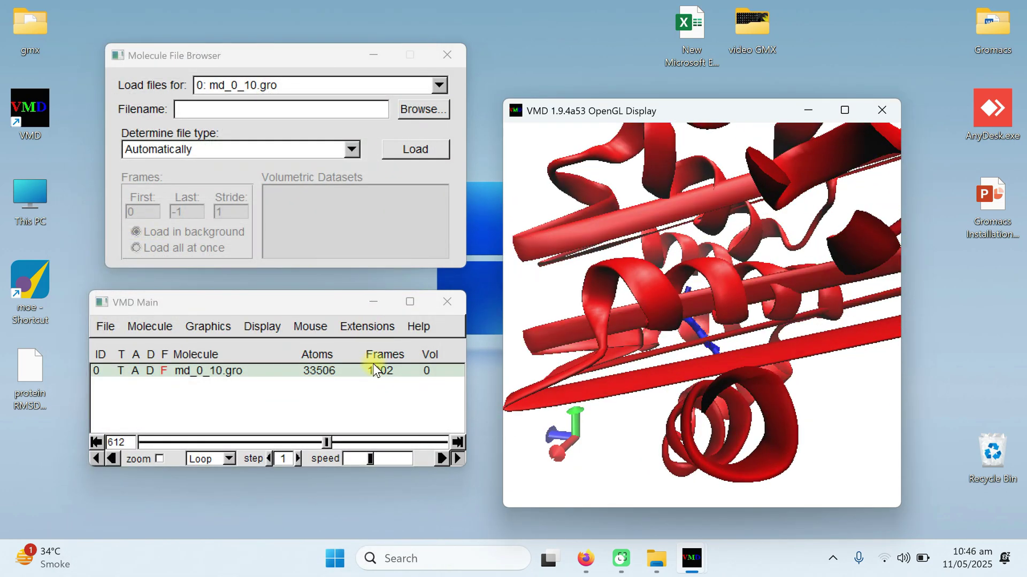
click(369, 324)
mouse_move(385, 351)
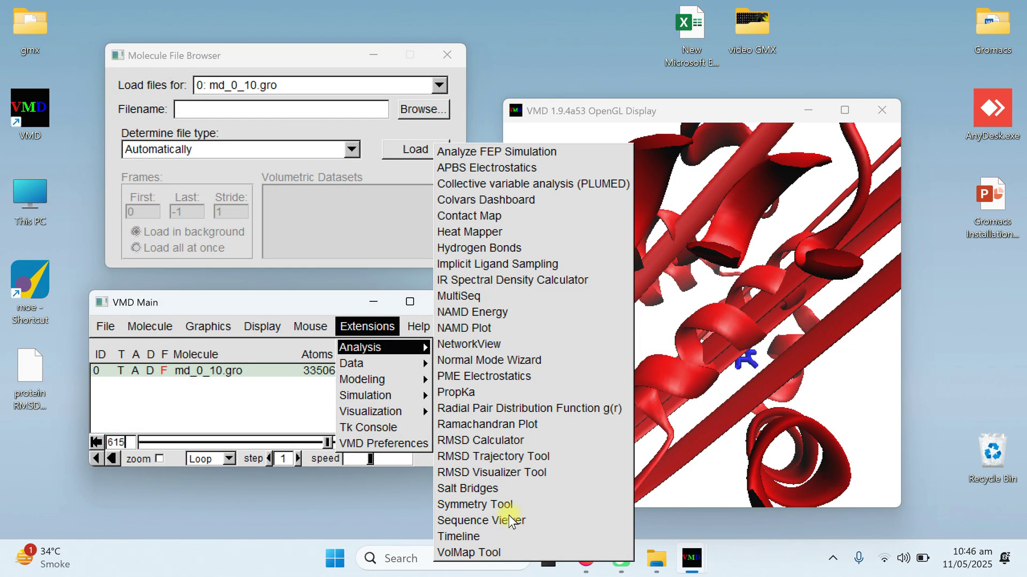
click(519, 458)
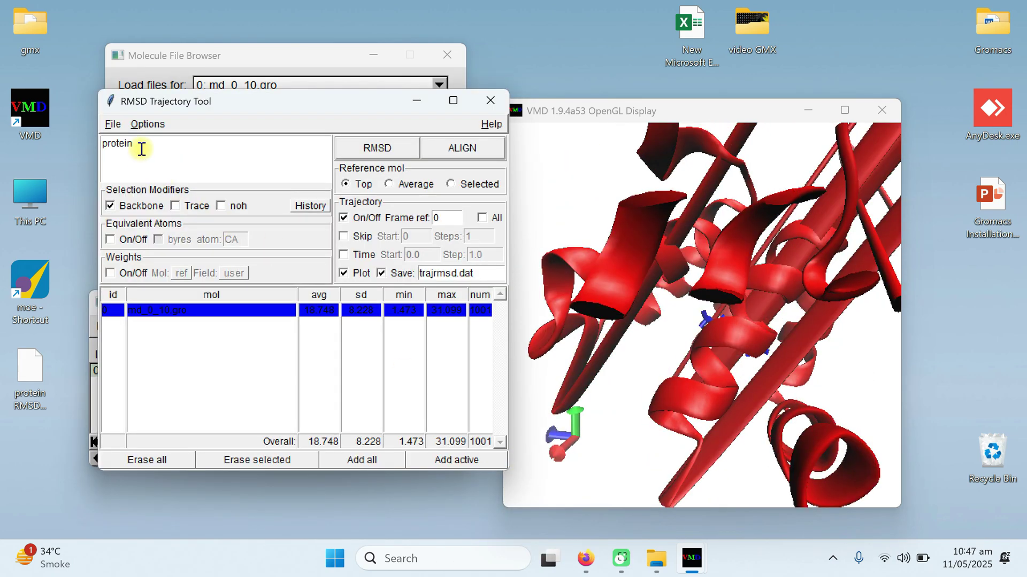
- Replace the 'protein' selection with 'resname UNK' and try aligning the trajectory
drag(137, 147, 7, 139)
text(resname UNK)
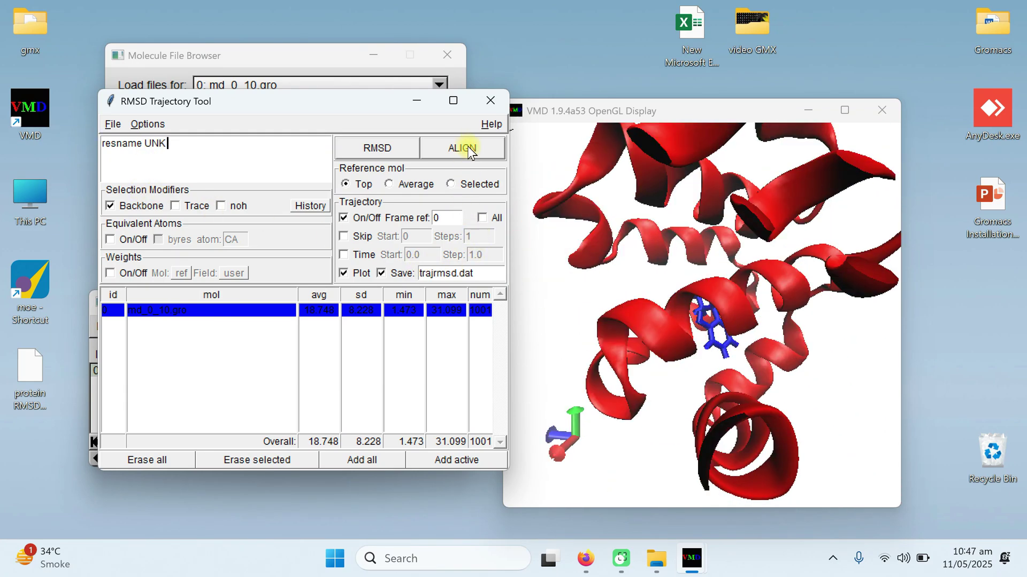
click(468, 146)
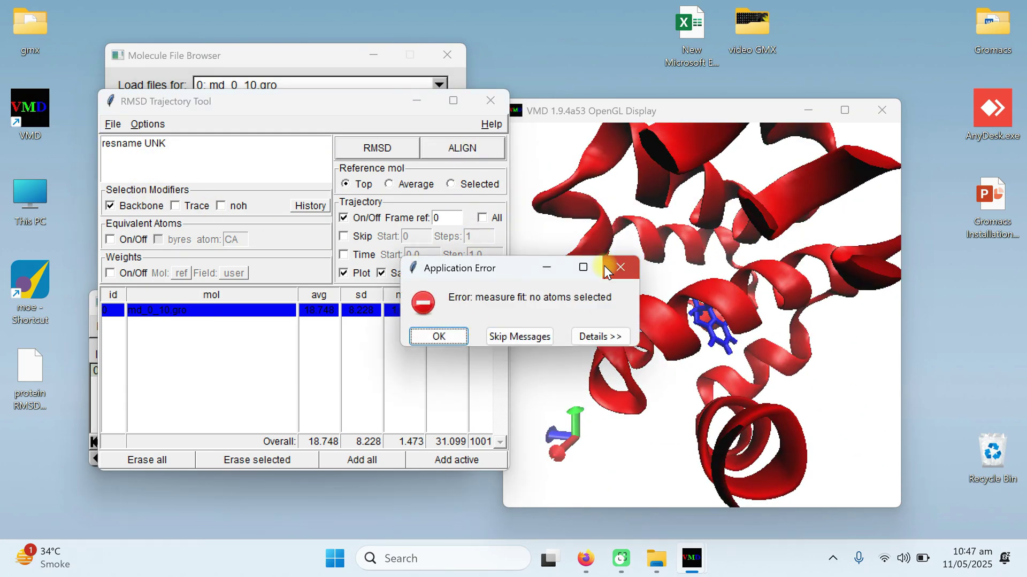
- Dismiss the error, align on ligand heavy atoms (noh, no Backbone), and plot RMSD versus frame
click(619, 267)
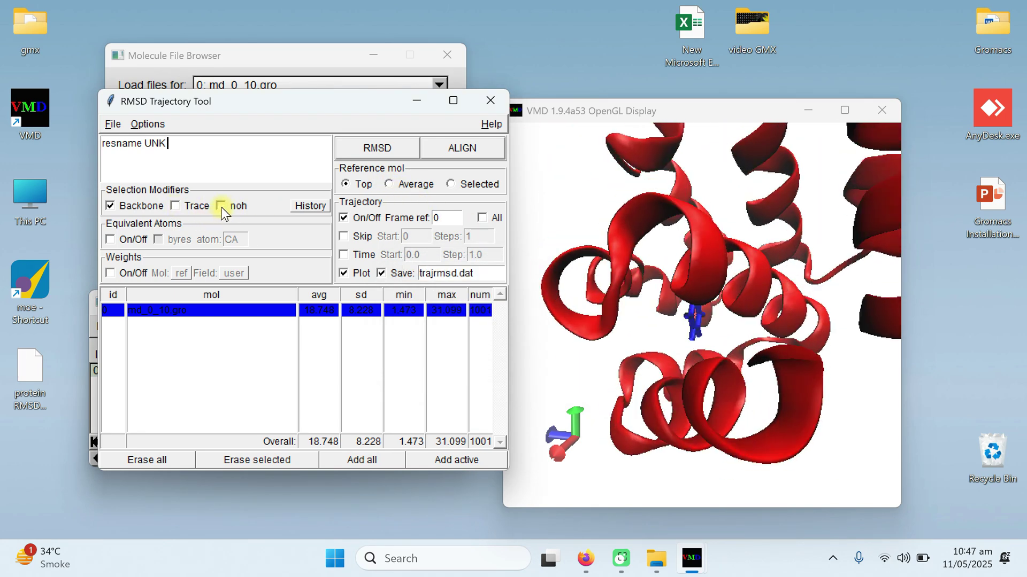
click(221, 206)
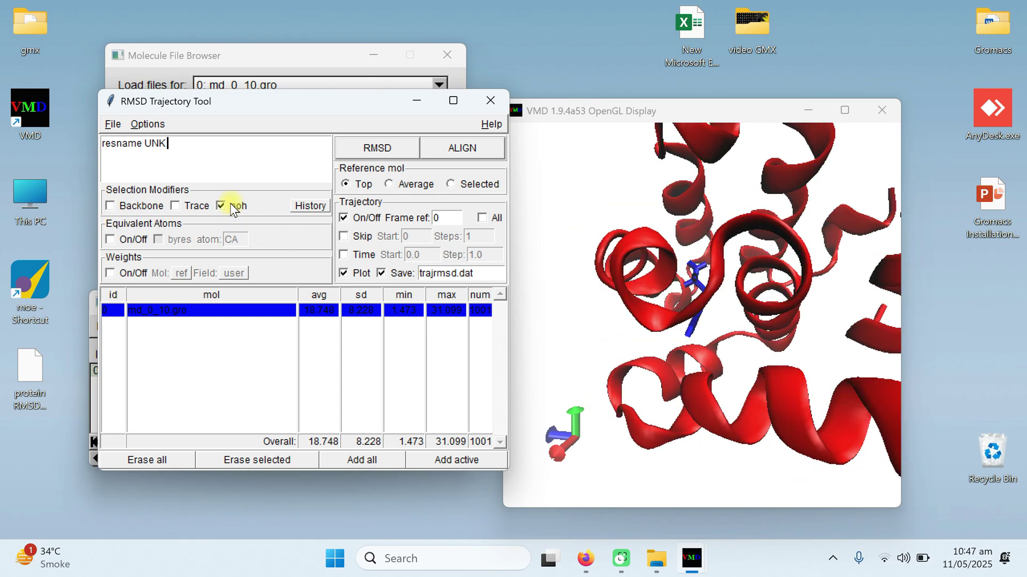
click(461, 153)
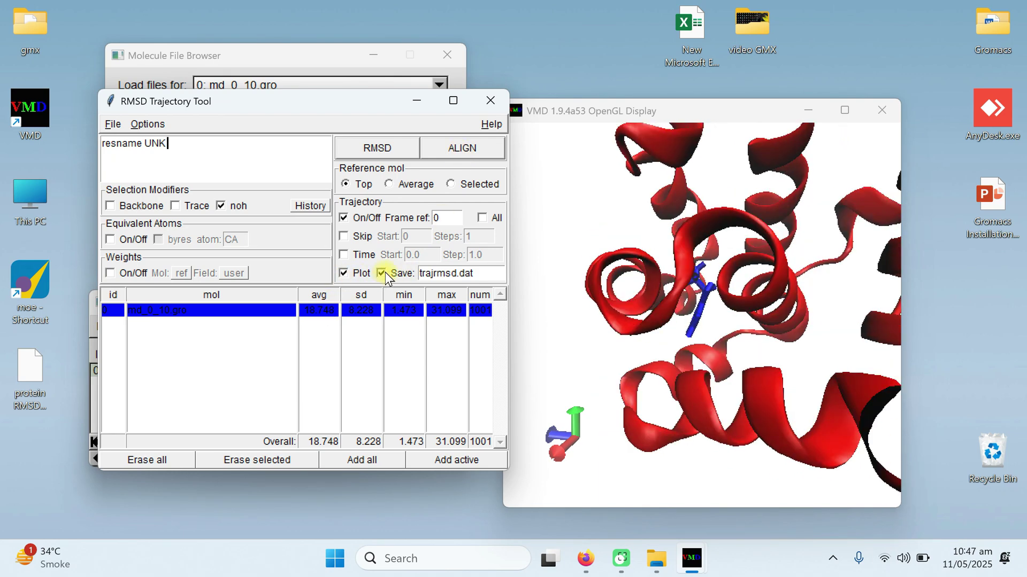
click(377, 149)
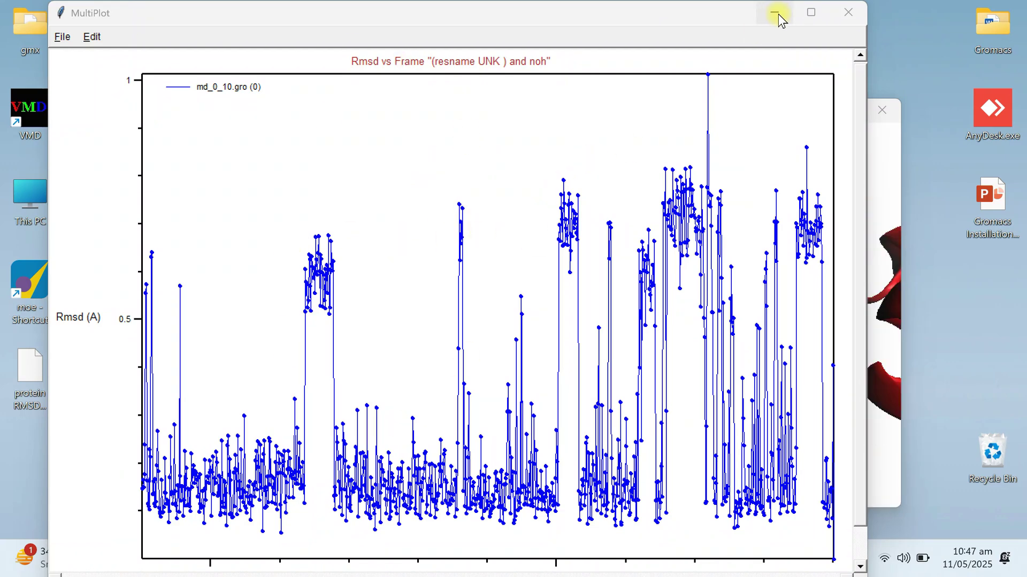
- Maximize the ligand RMSD plot, scroll along the Frame axis, check the File menu, then close it
click(810, 12)
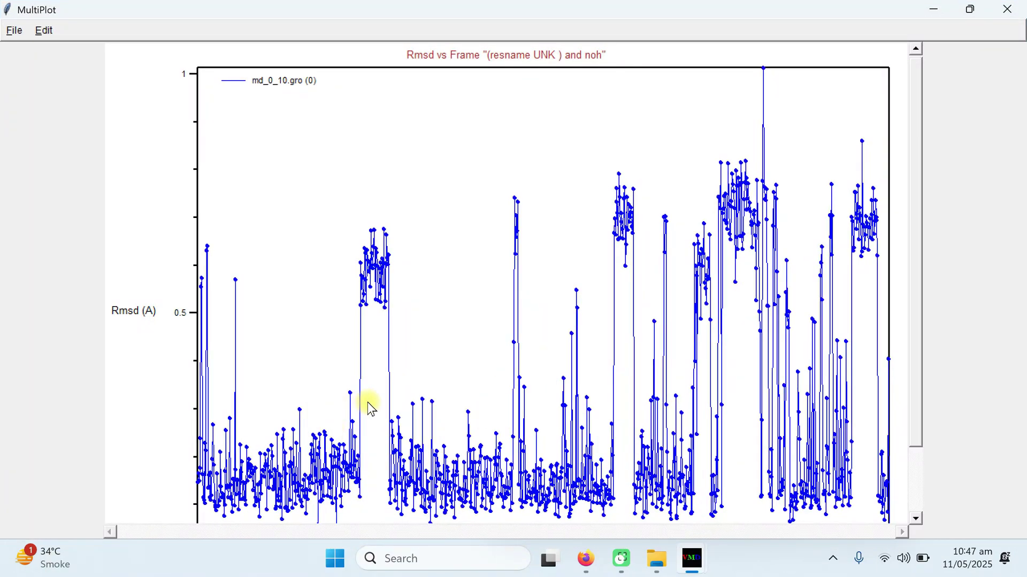
drag(916, 237, 913, 402)
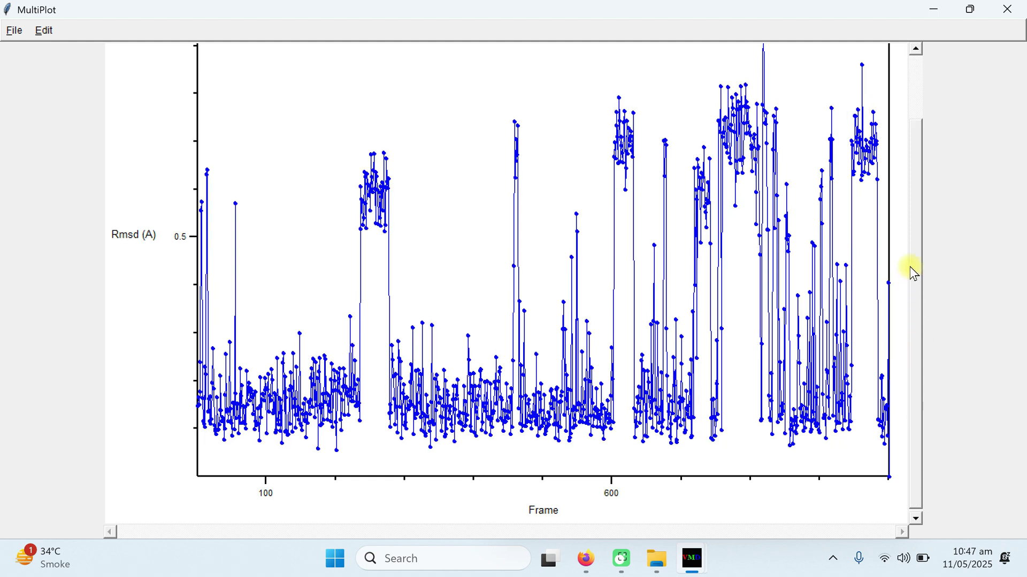
scroll(903, 247, up, 3)
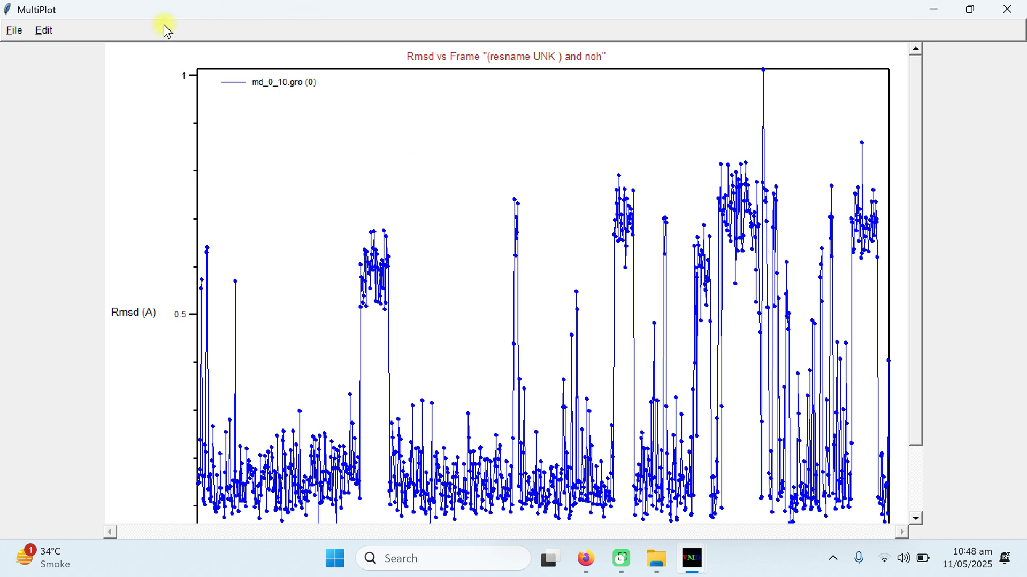
click(14, 32)
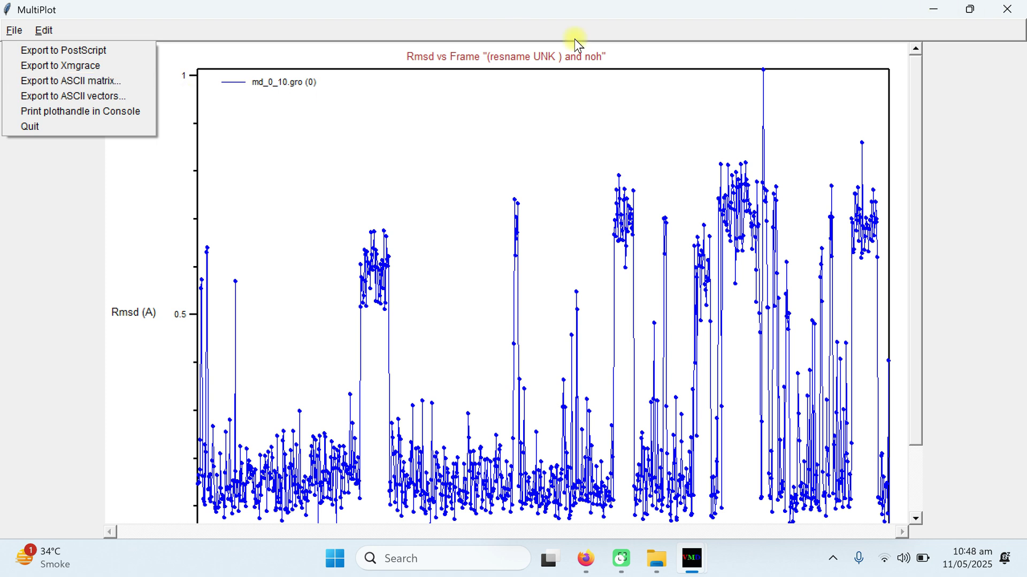
click(1008, 12)
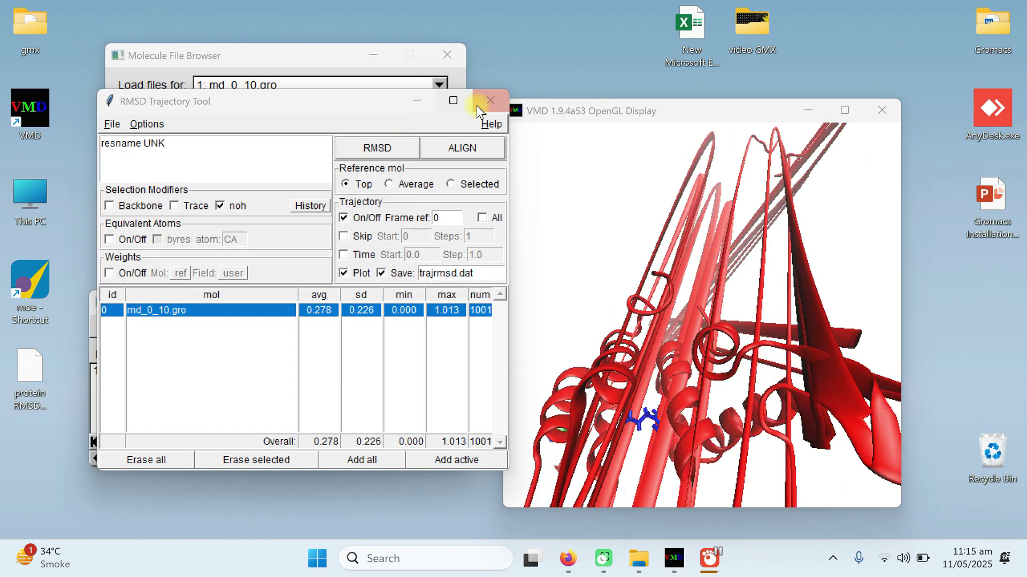
- Close the RMSD Trajectory Tool and open Graphics > Representations
click(478, 105)
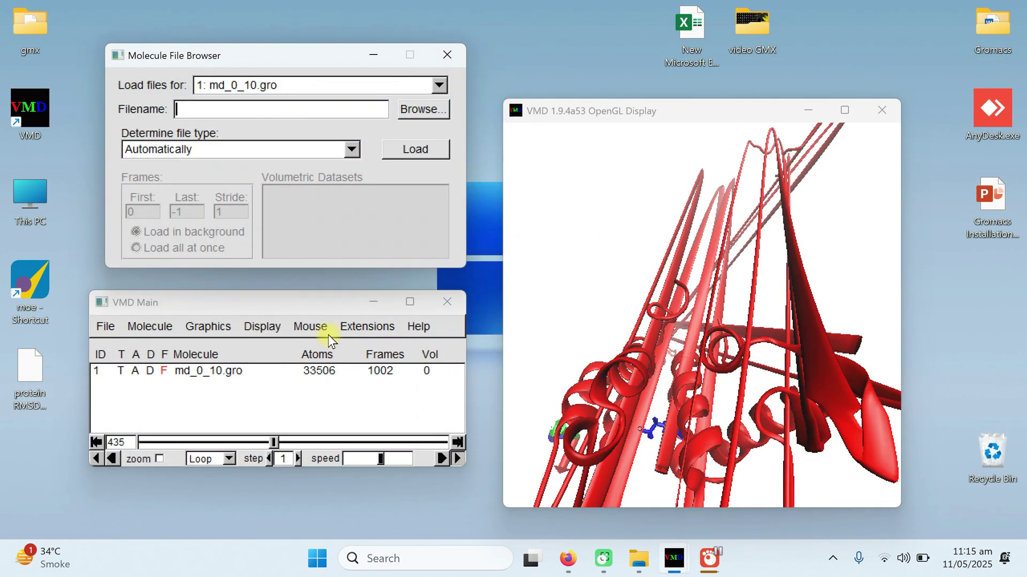
click(264, 327)
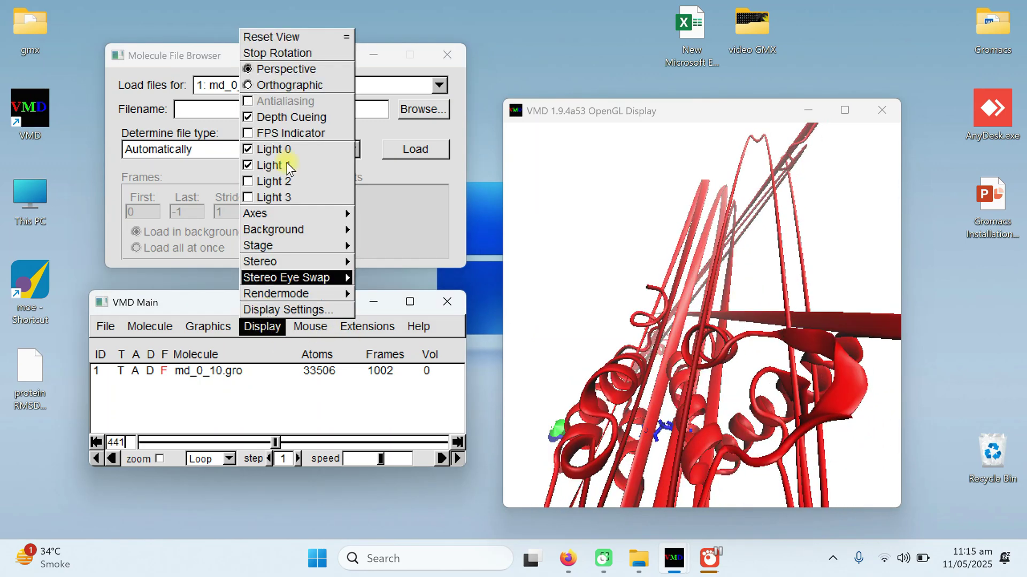
mouse_move(208, 326)
click(214, 347)
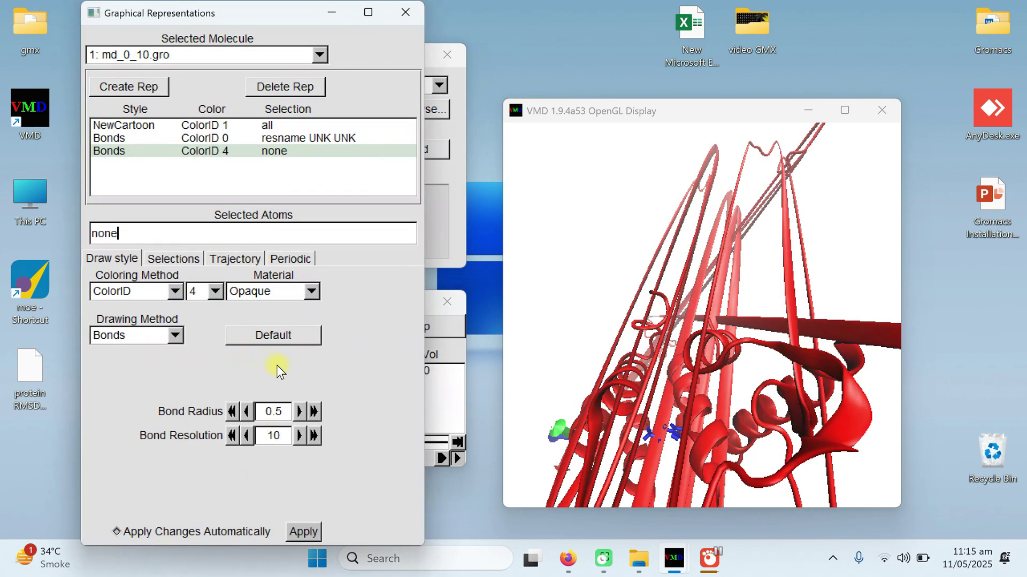
- Browse the resname values SOL and SER in the Selections tab
click(157, 259)
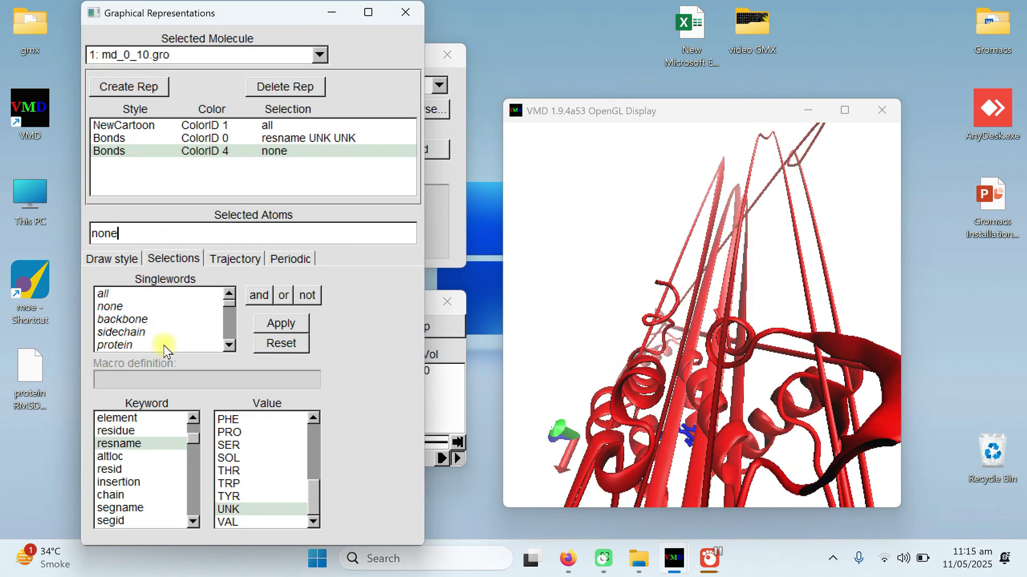
scroll(248, 443, up, 1)
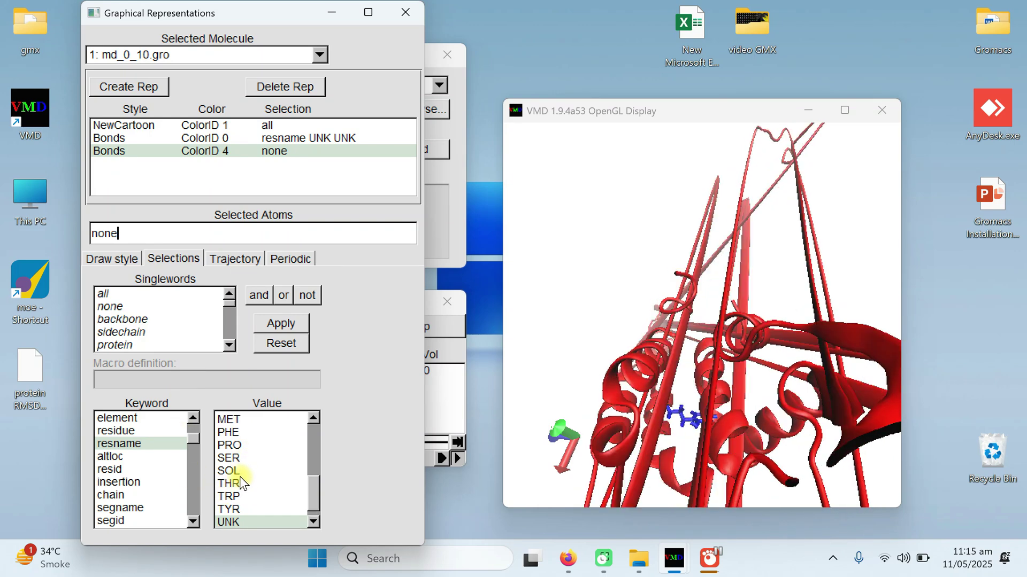
click(230, 470)
click(233, 457)
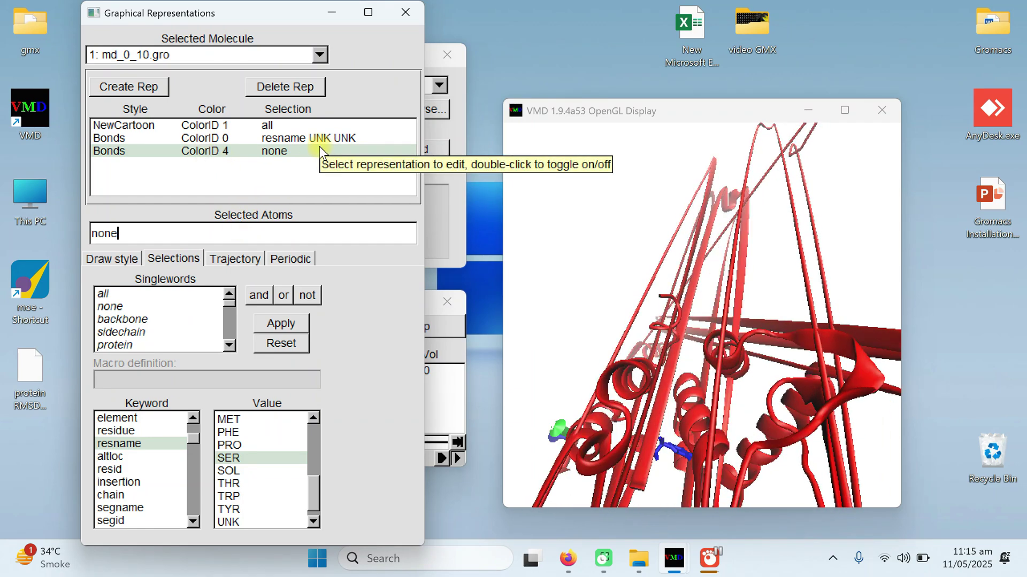
- Close the Graphical Representations window and bring up Extensions > Analysis
click(404, 12)
click(369, 326)
mouse_move(379, 353)
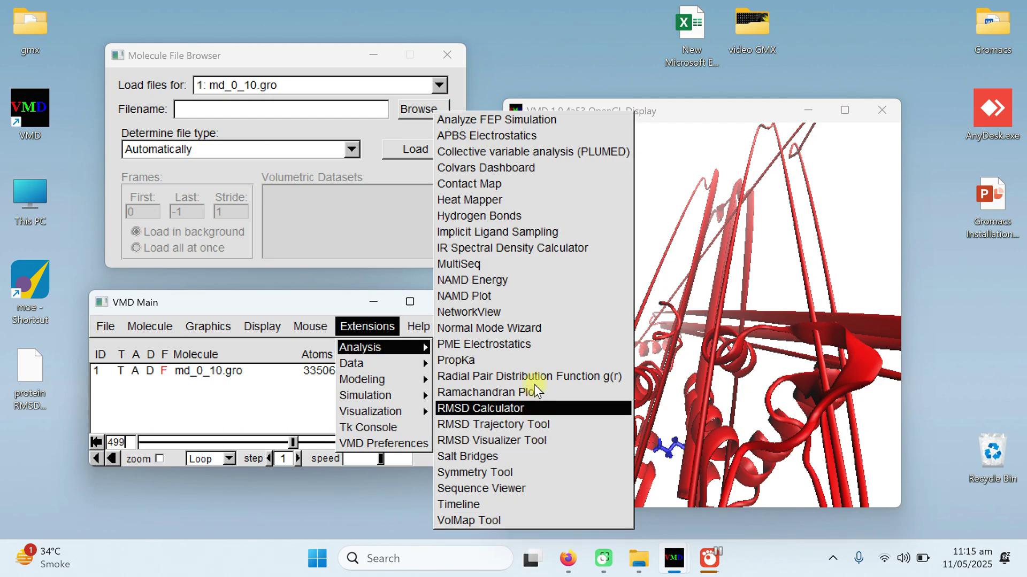
- Run Salt Bridges on md_0_10.gro with selection protein over all frames
click(481, 456)
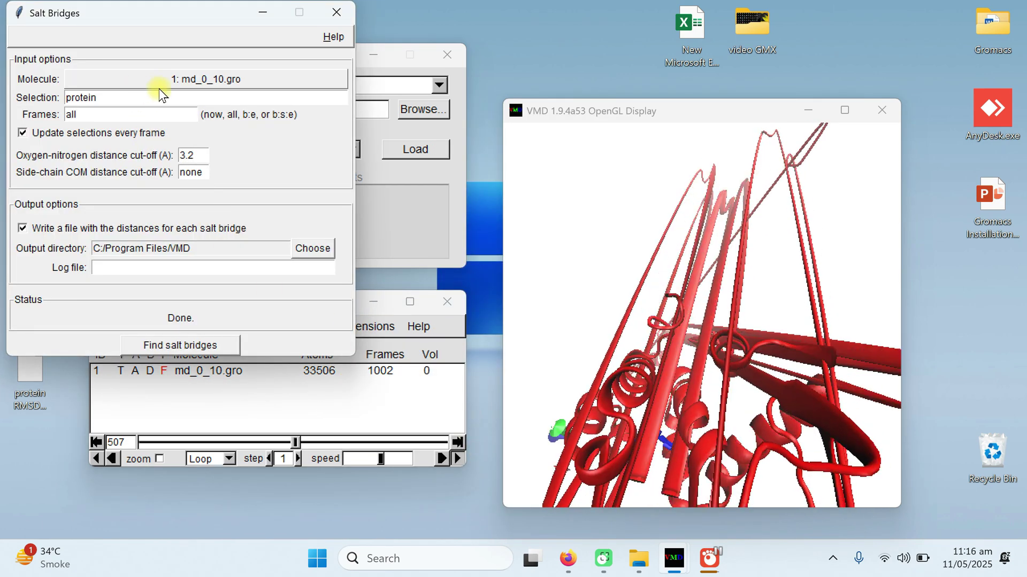
click(191, 82)
click(190, 82)
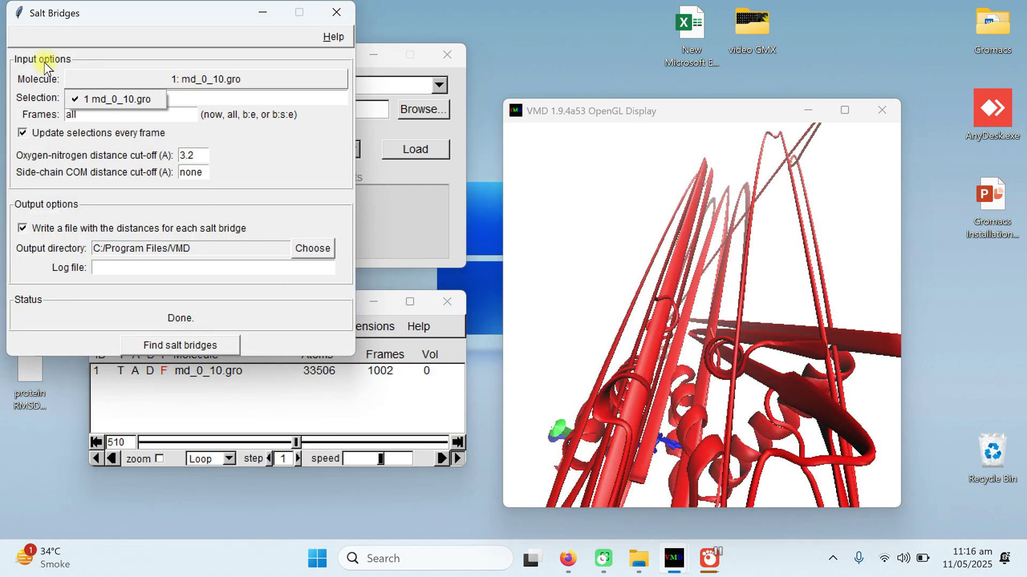
click(267, 150)
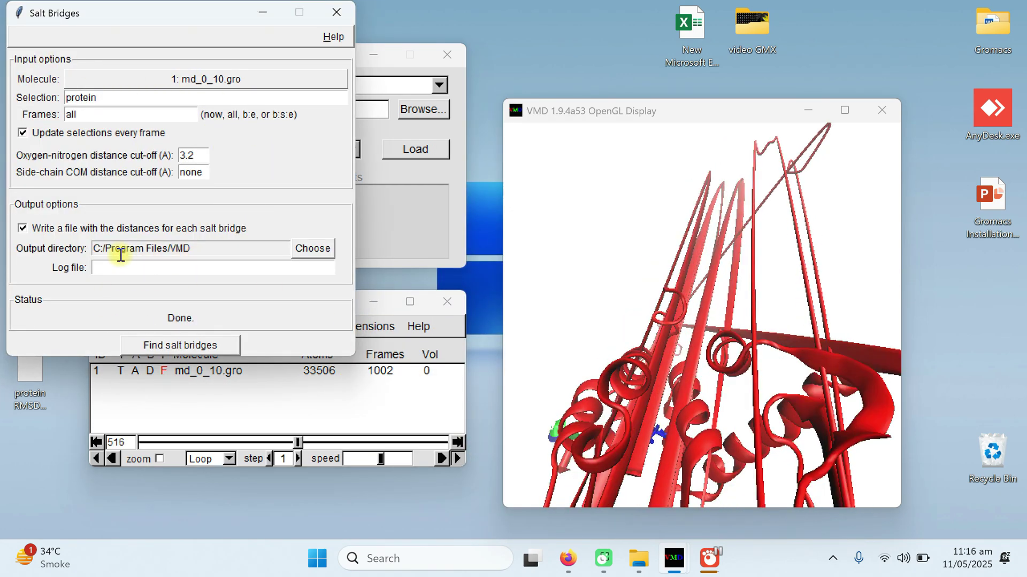
click(182, 346)
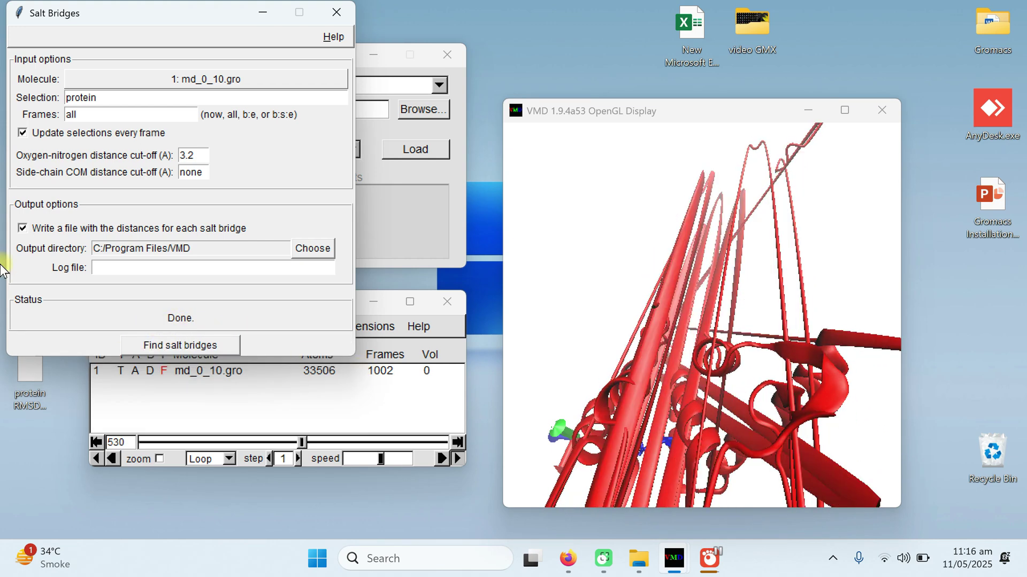
- Review the 21 salt bridge pairs listed in the vmd.exe console, then hide it
mouse_move(673, 559)
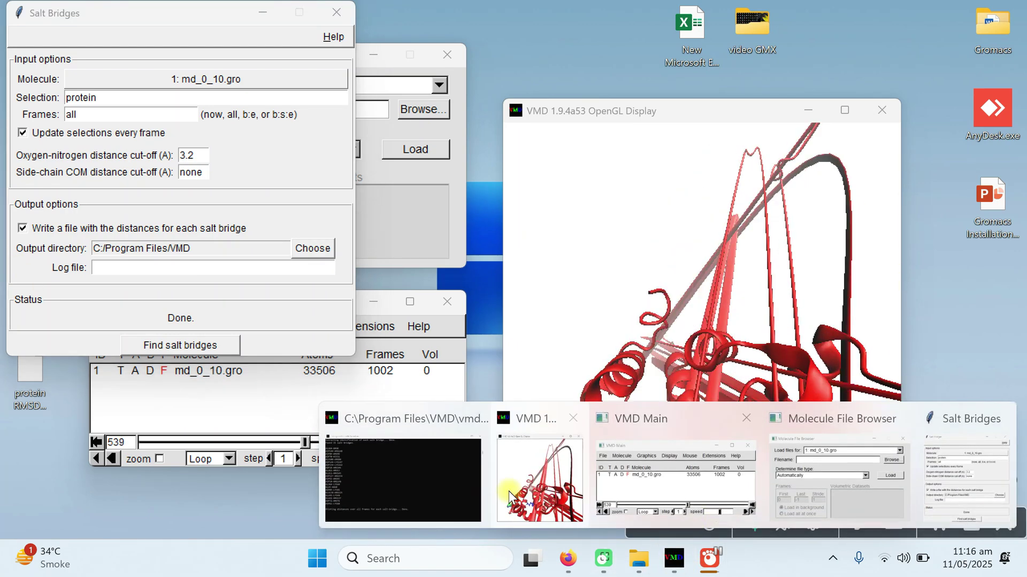
click(470, 487)
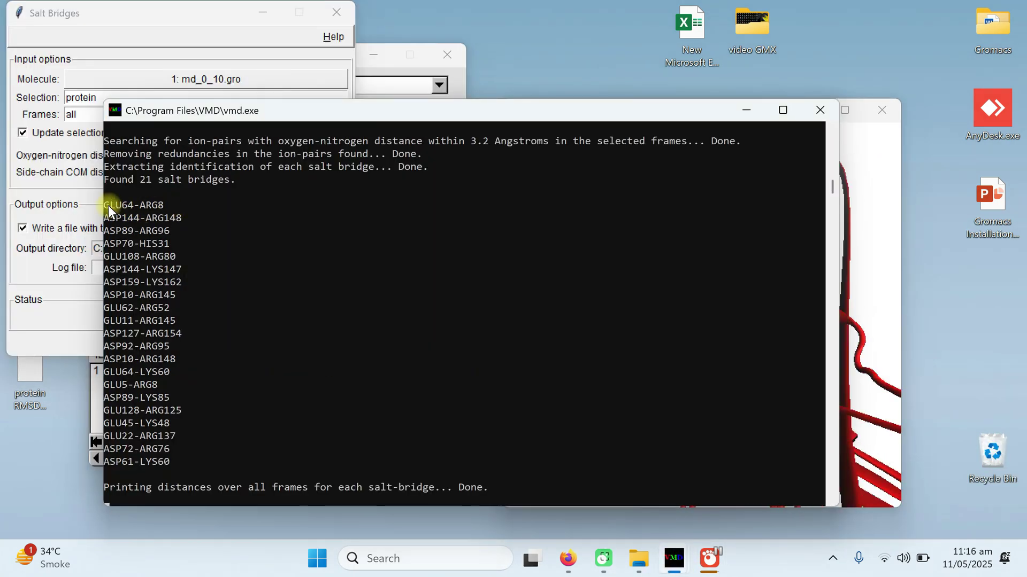
drag(106, 202, 174, 448)
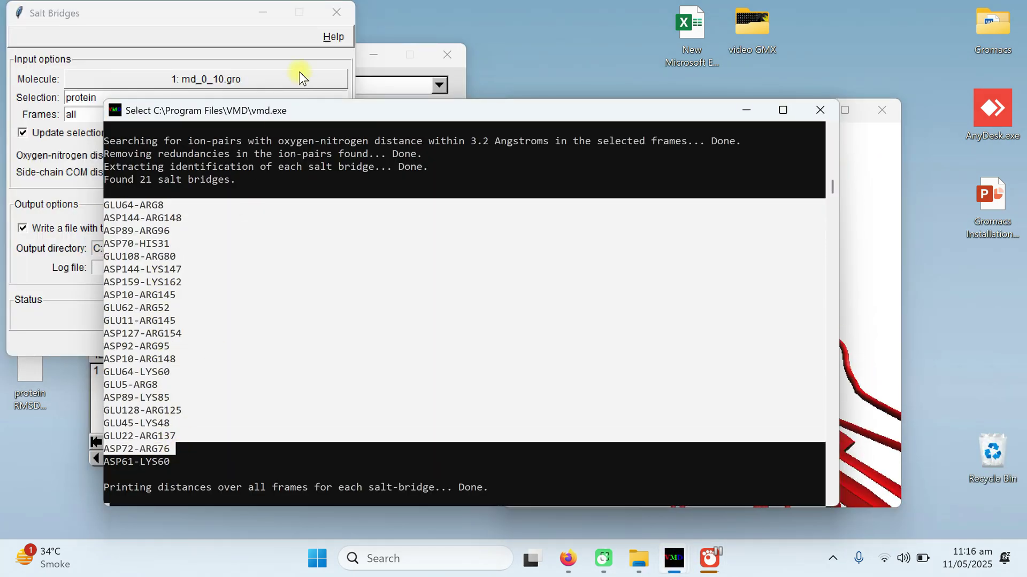
click(745, 110)
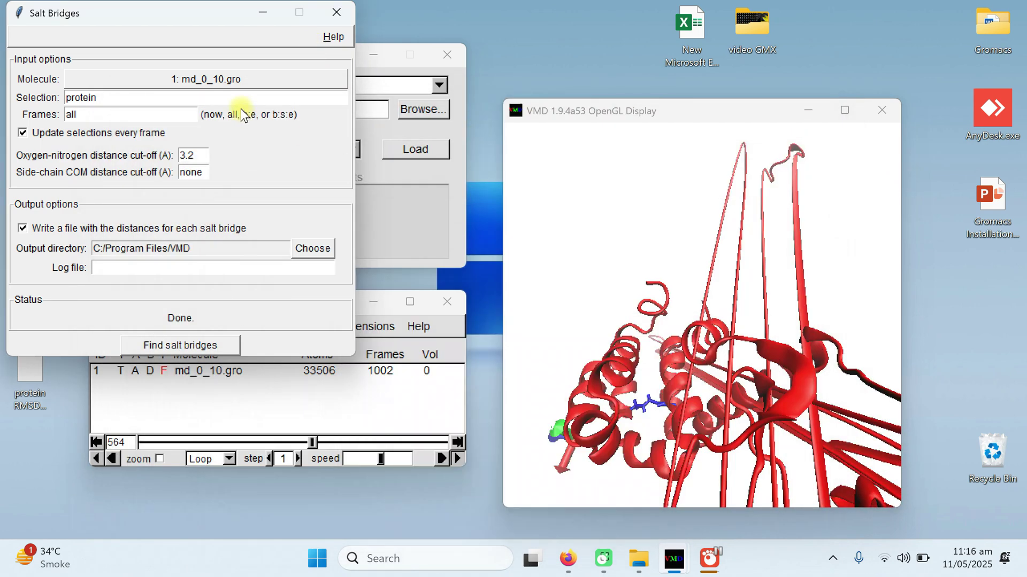
- Close Salt Bridges, view the Ramachandran plot, close it, and reopen Extensions > Analysis
click(336, 12)
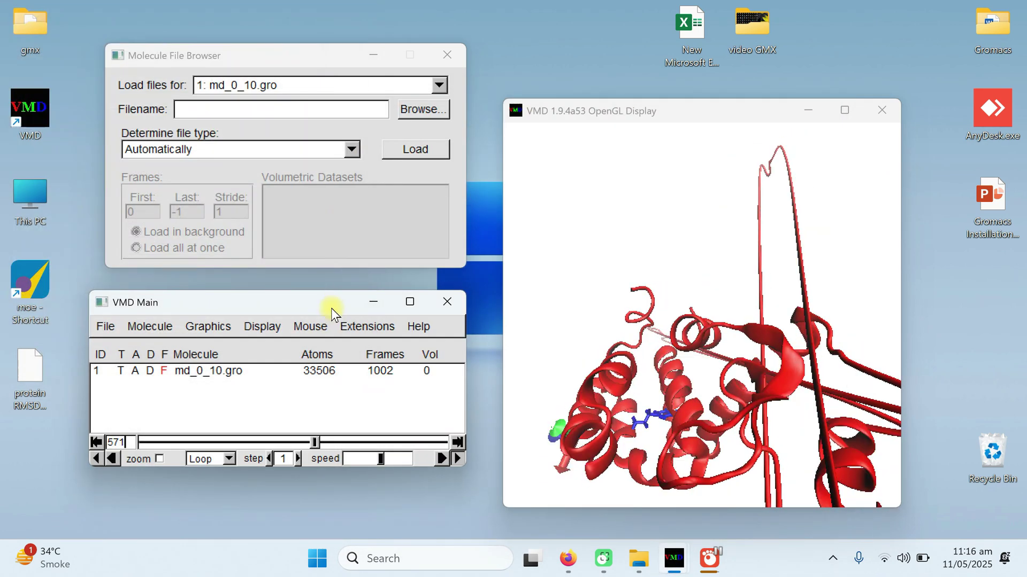
click(367, 326)
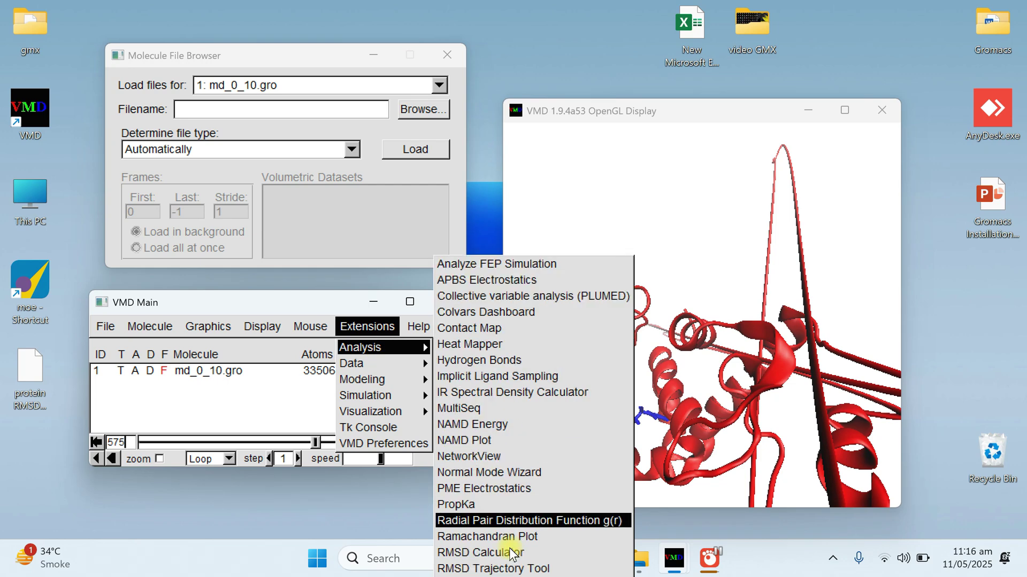
click(521, 393)
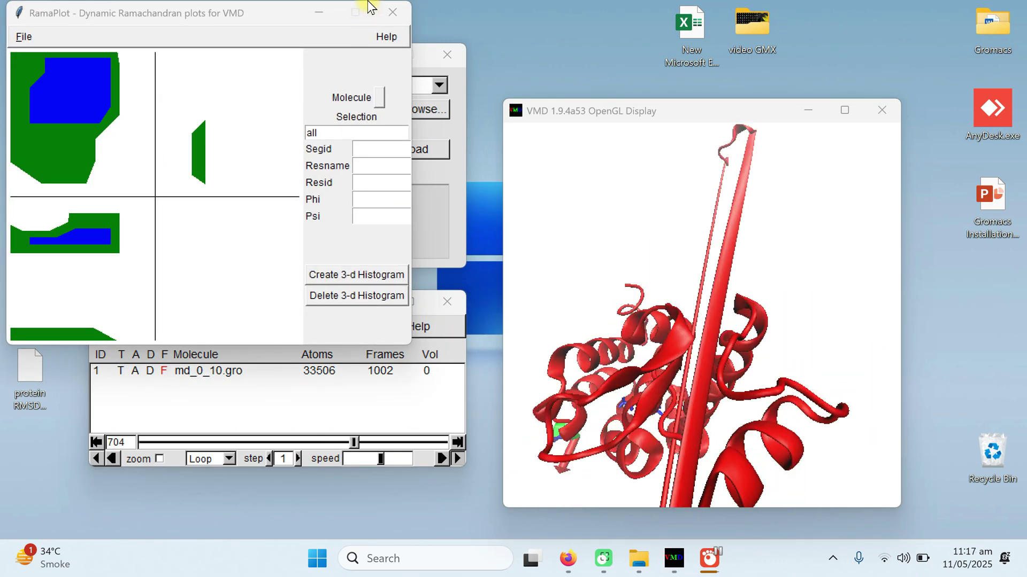
click(390, 15)
click(362, 326)
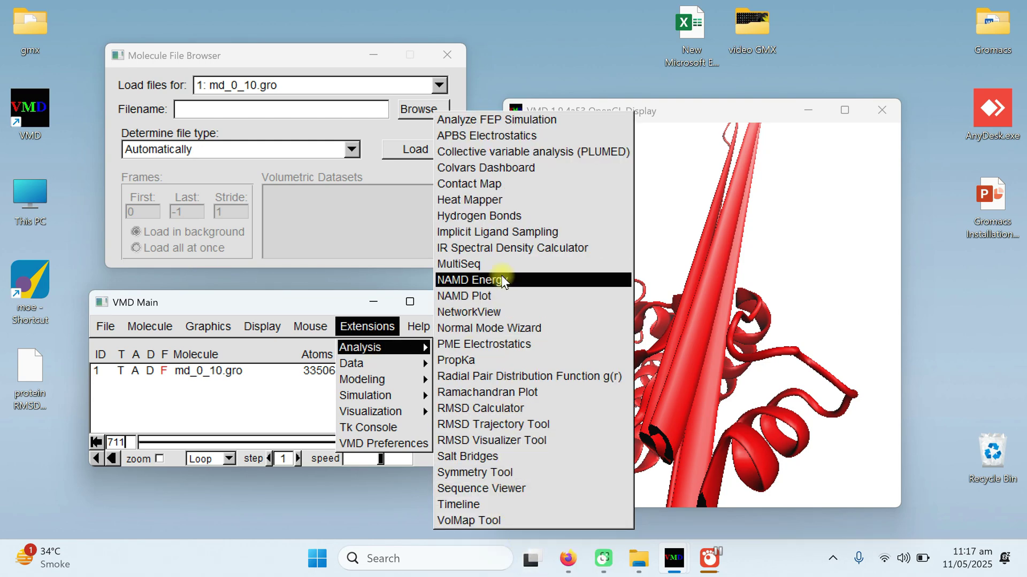
- Plot the protein's hydrogen bond count per frame (about 22–50), then close the plot
click(489, 217)
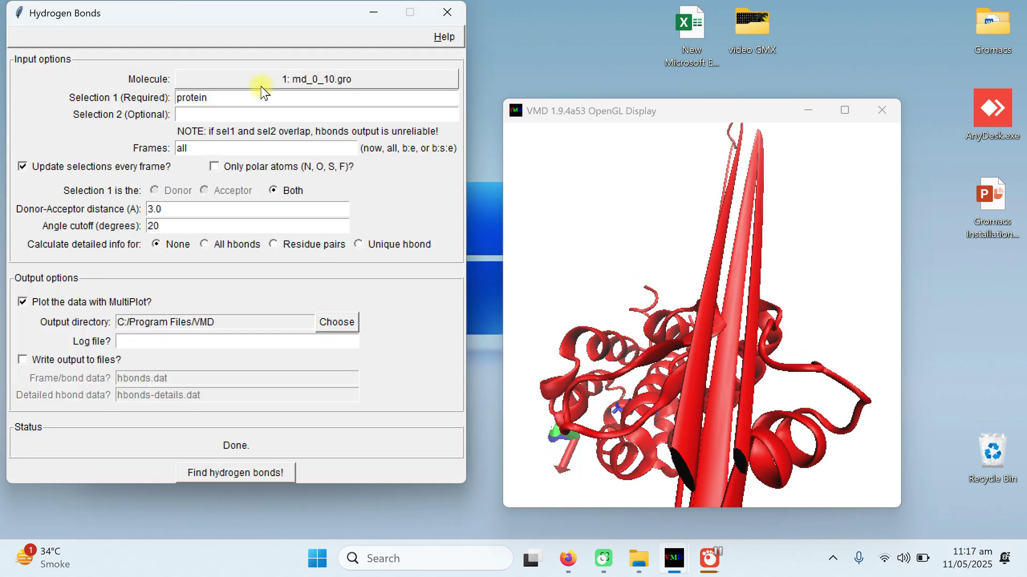
click(216, 97)
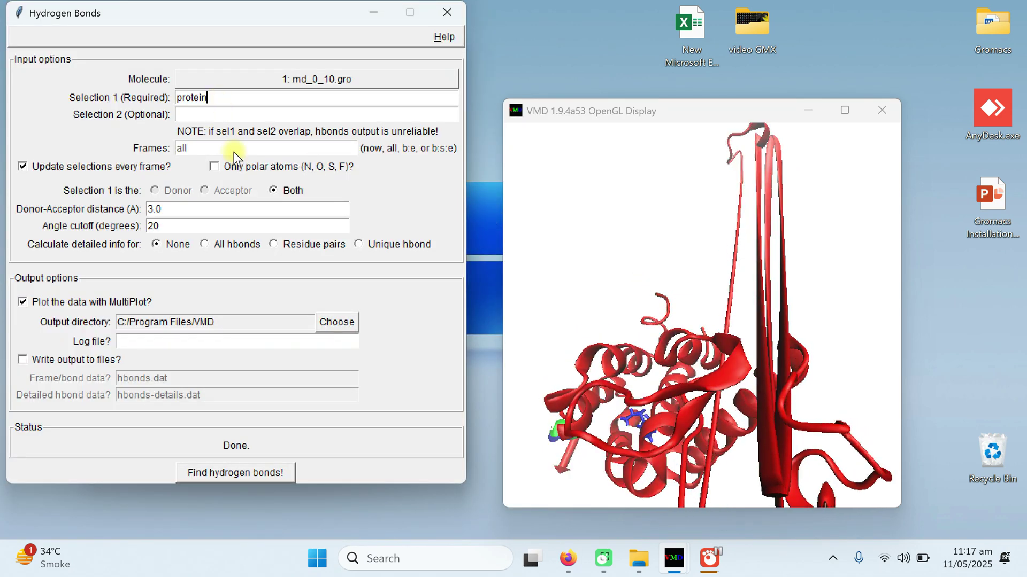
click(237, 474)
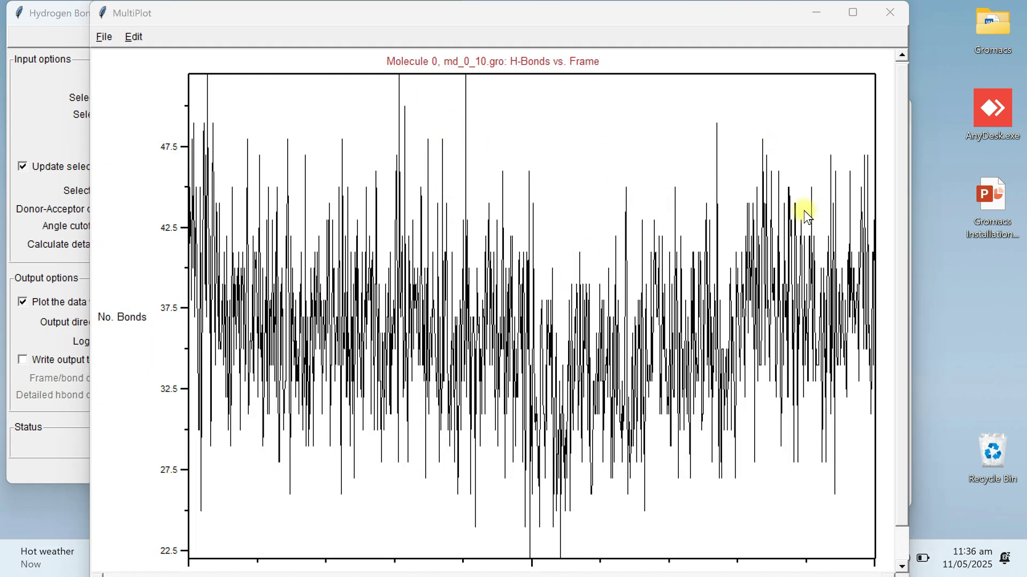
click(889, 12)
click(447, 11)
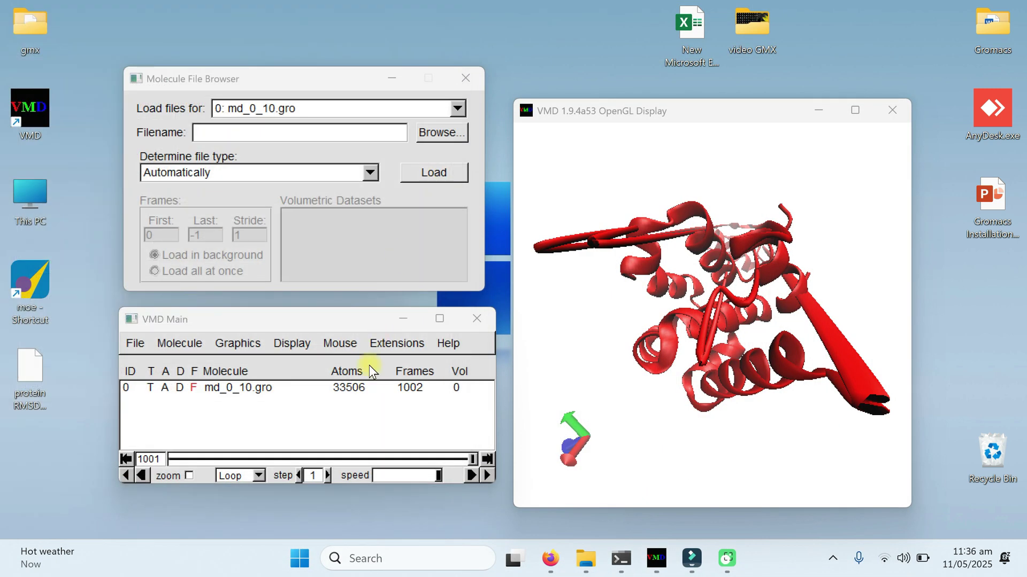
click(397, 342)
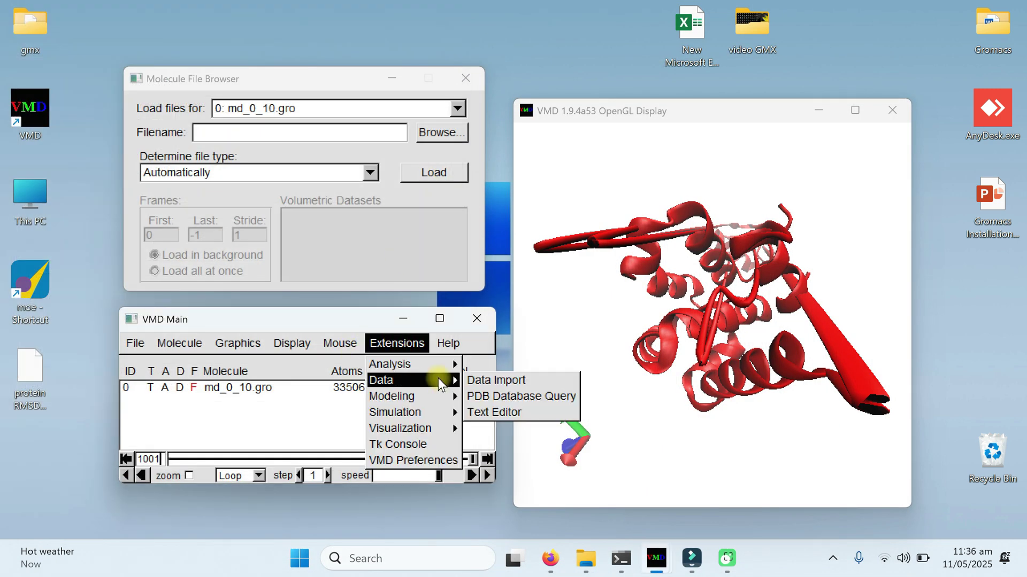
mouse_move(437, 365)
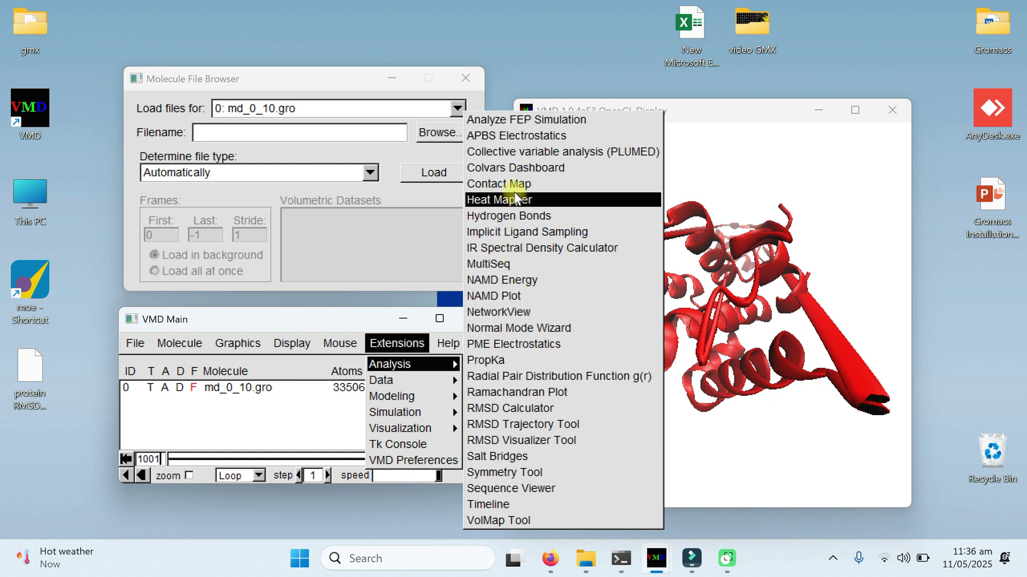
click(288, 326)
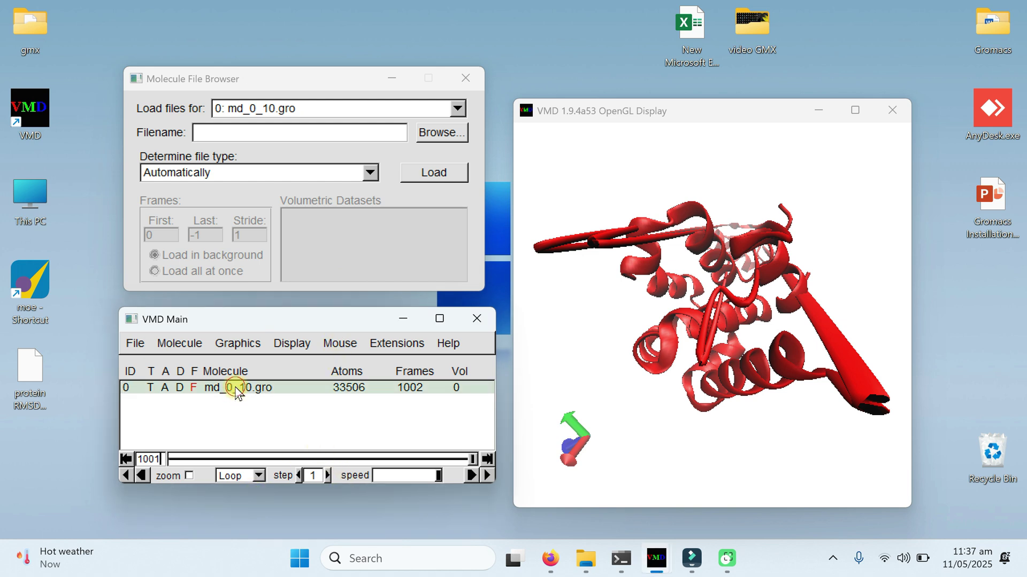
- Open Save Coordinates for md_0_10.gro and set the output file type to pdb
click(135, 344)
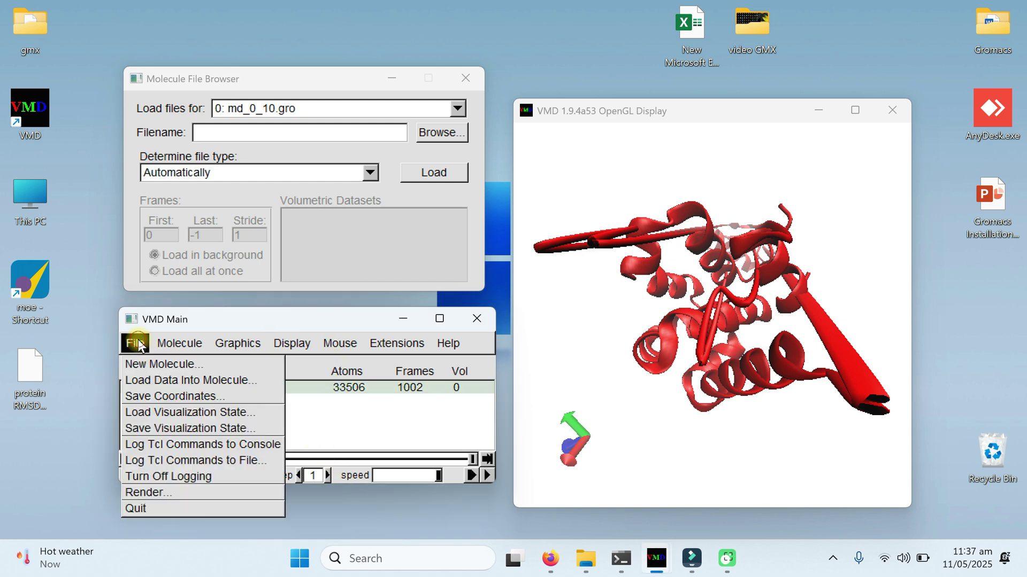
click(163, 399)
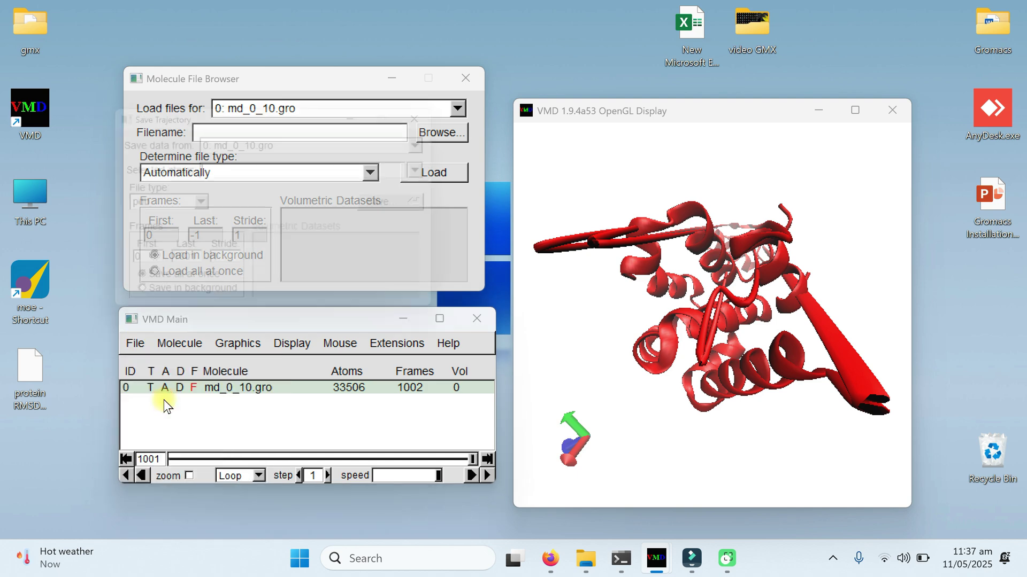
drag(233, 113, 321, 124)
click(298, 223)
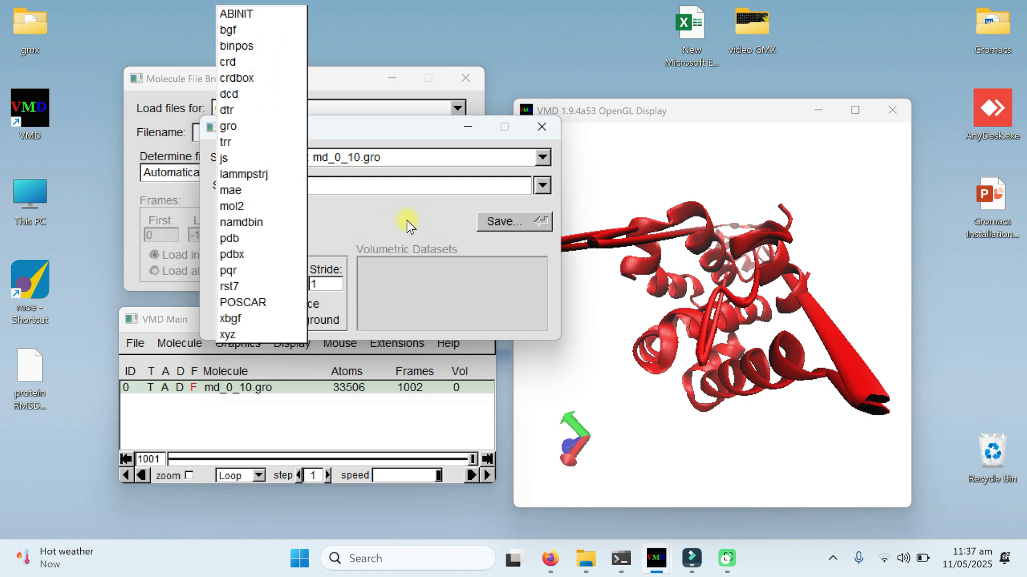
click(421, 222)
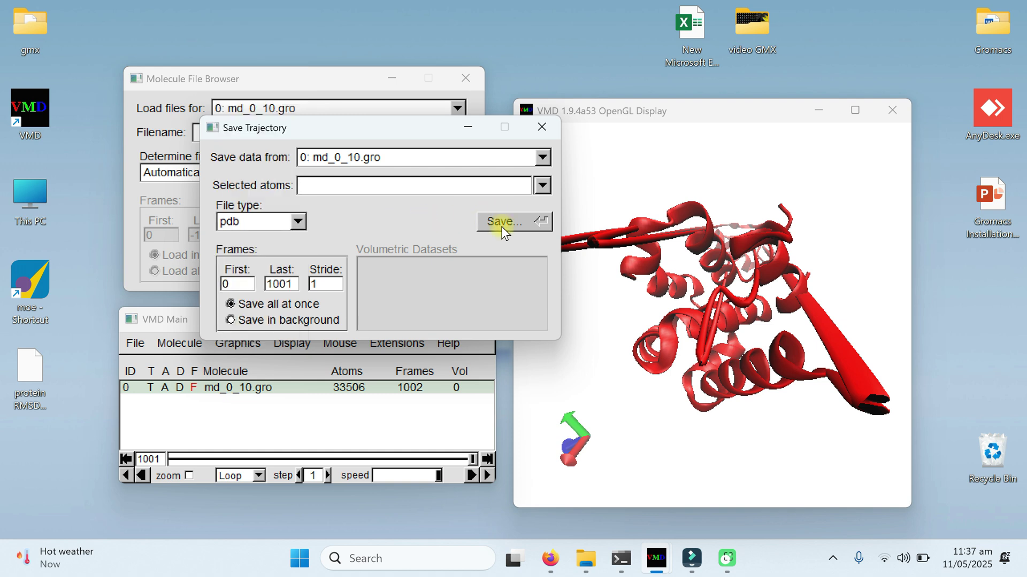